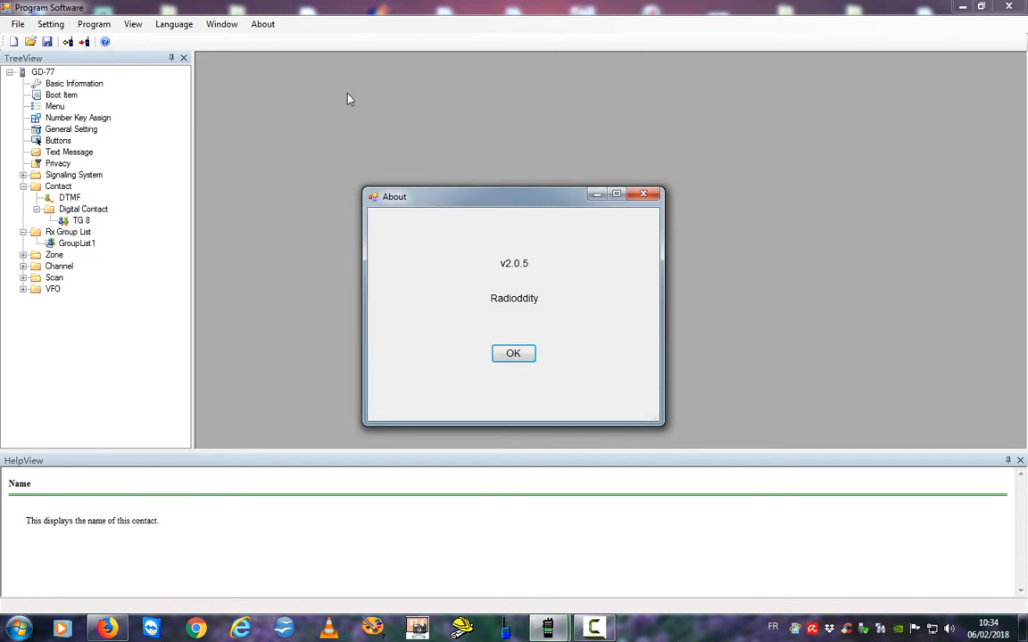
Close the About box and bring up the Basic Information form.
left_click_drag(500, 205, 335, 71)
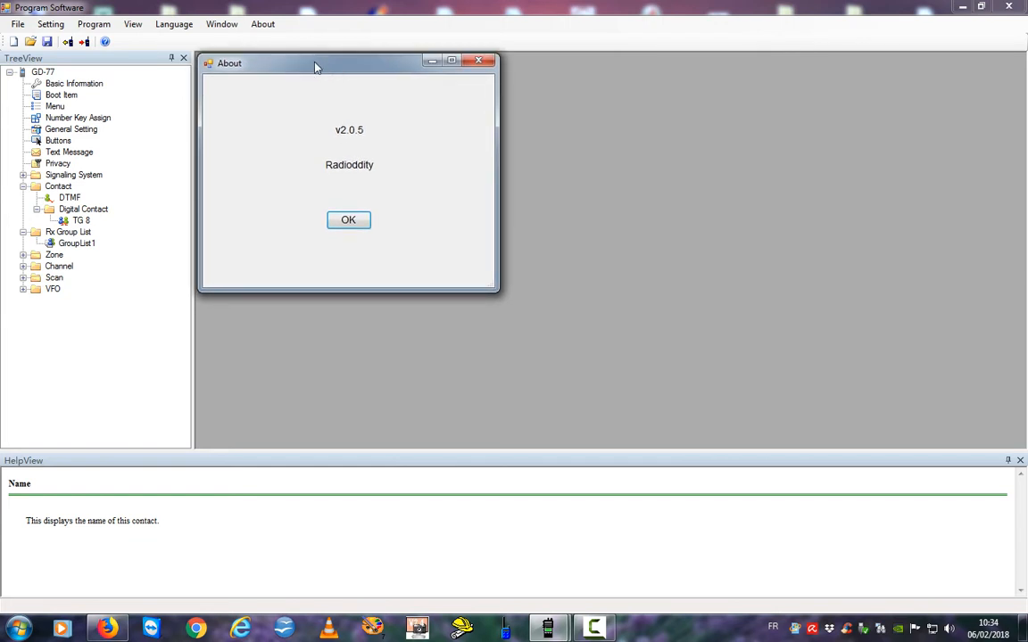
left_click_drag(314, 67, 314, 65)
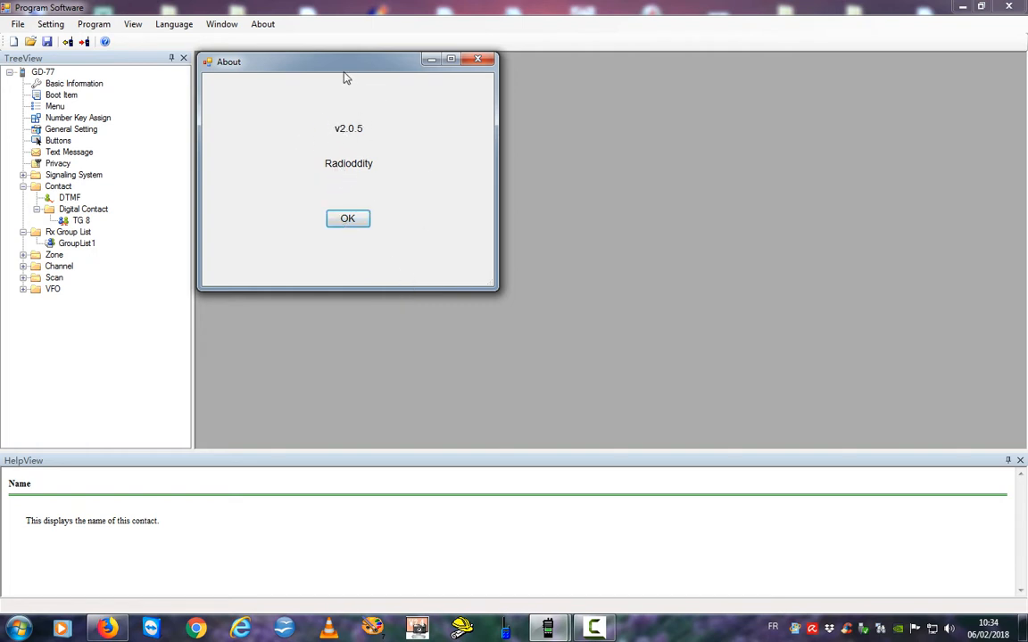
left_click_drag(351, 73, 341, 73)
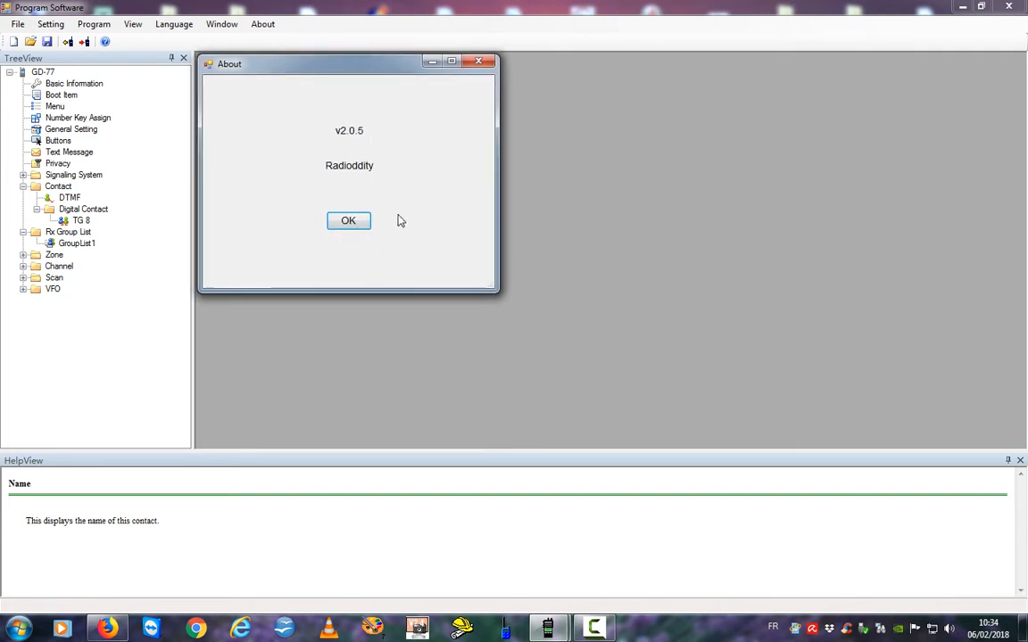
left_click(348, 221)
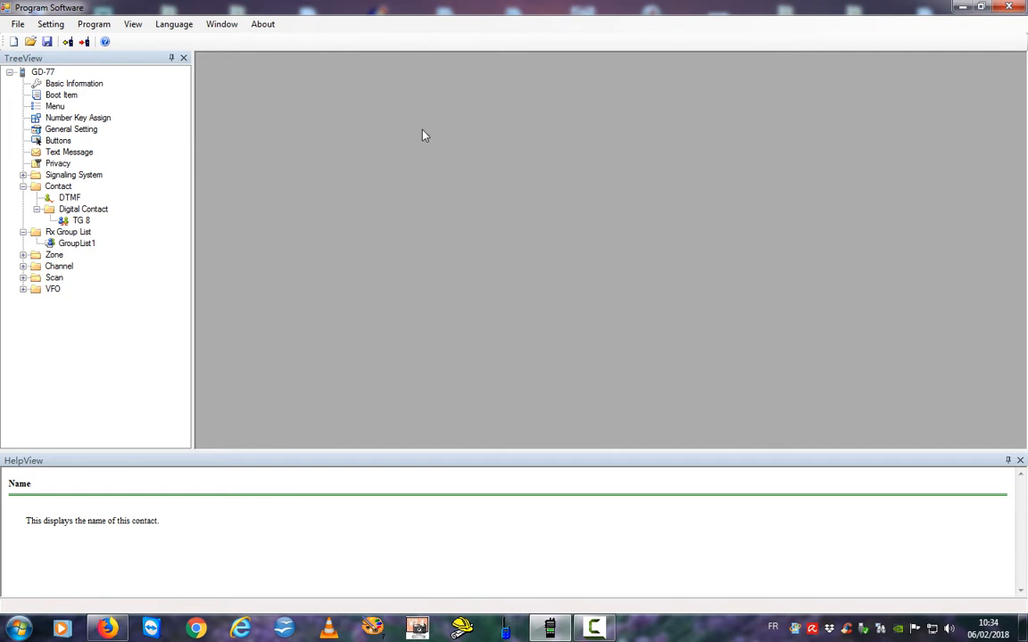
double_click(52, 83)
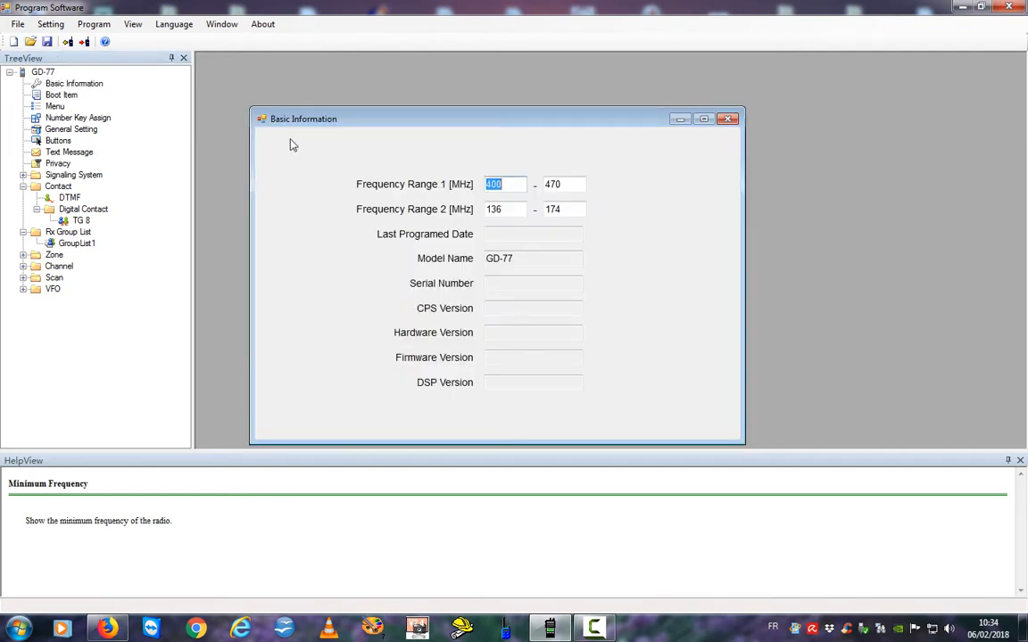
left_click_drag(375, 129, 337, 85)
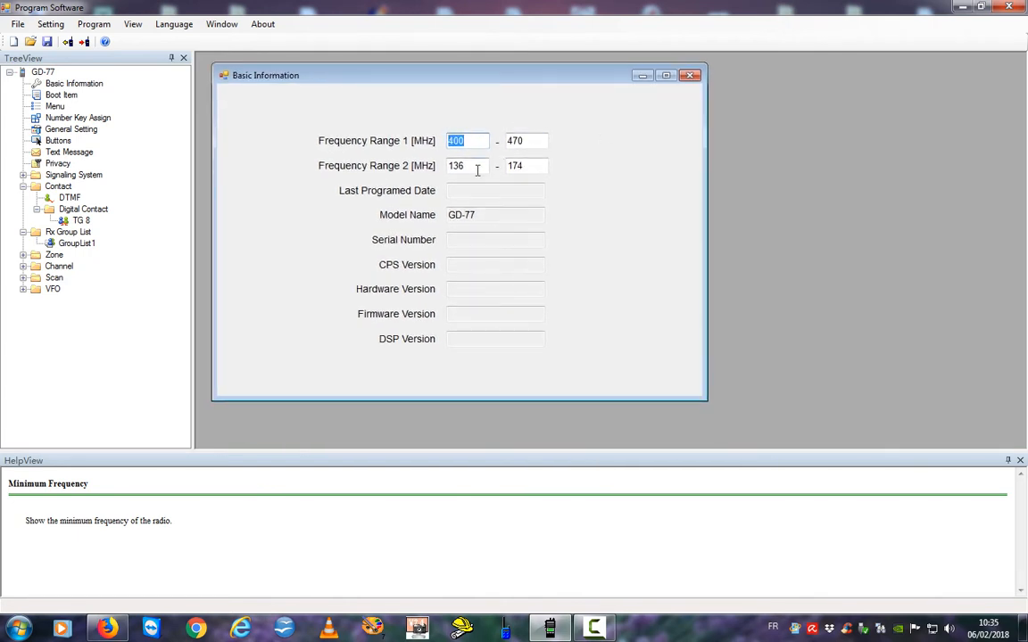
Set Frequency Range 1 to 430–440 MHz and Range 2 to 144–146 MHz.
left_click(465, 140)
type("2")
left_click(534, 143)
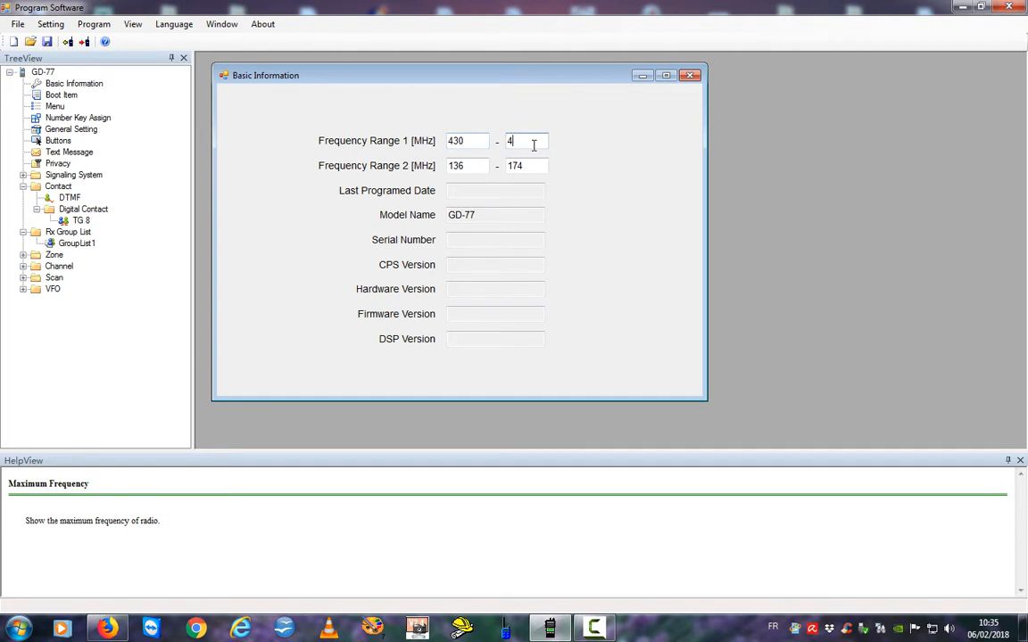
type("40")
left_click(470, 169)
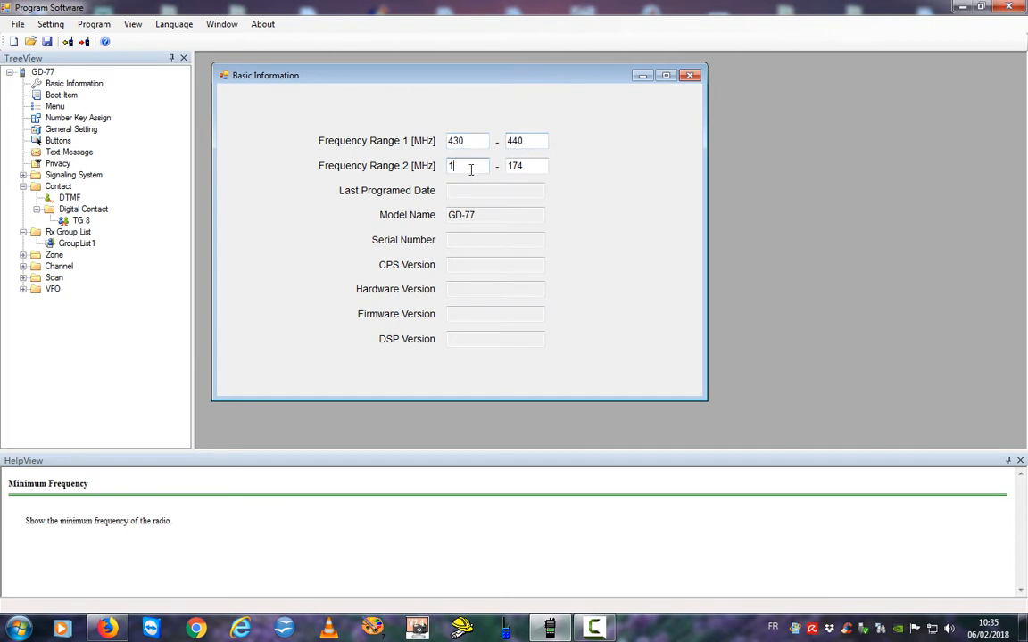
type("44")
left_click(527, 167)
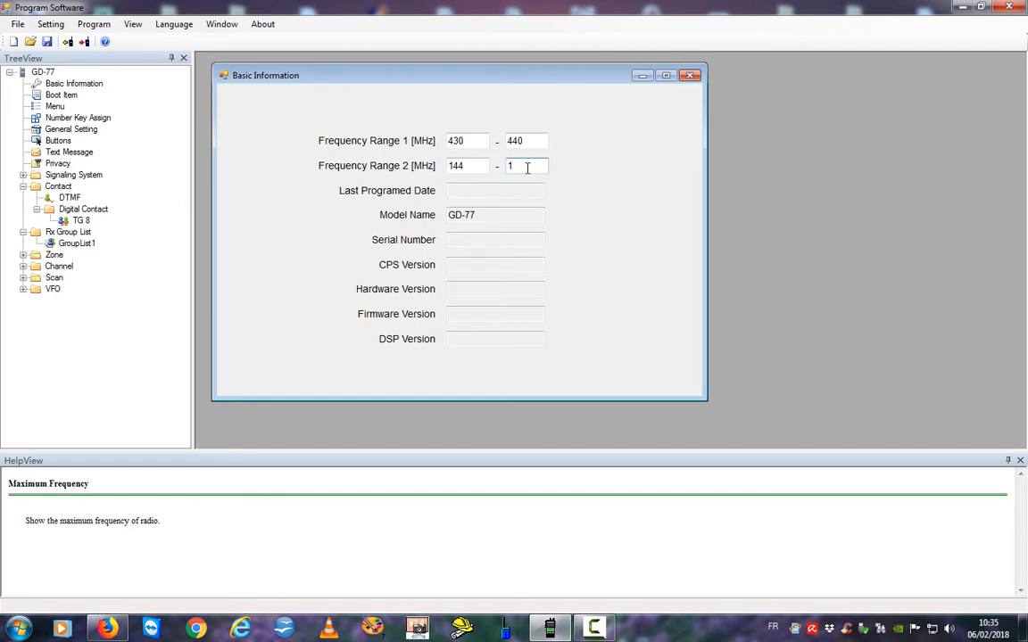
type("46")
Open Boot Item, review both intro text lines, and leave Power On Password disabled.
double_click(41, 96)
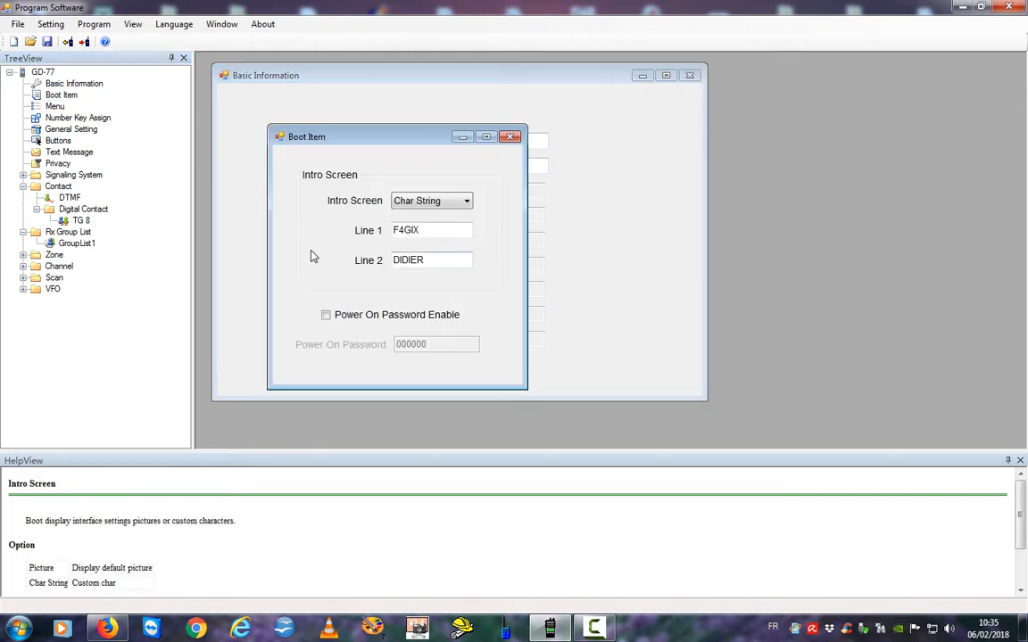
double_click(447, 231)
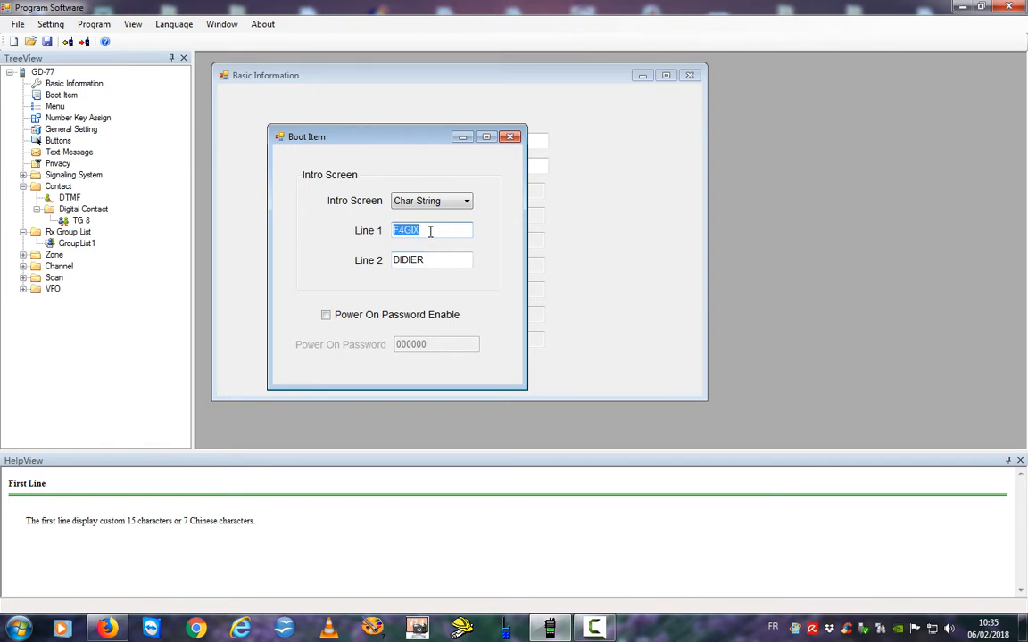
key("Tab")
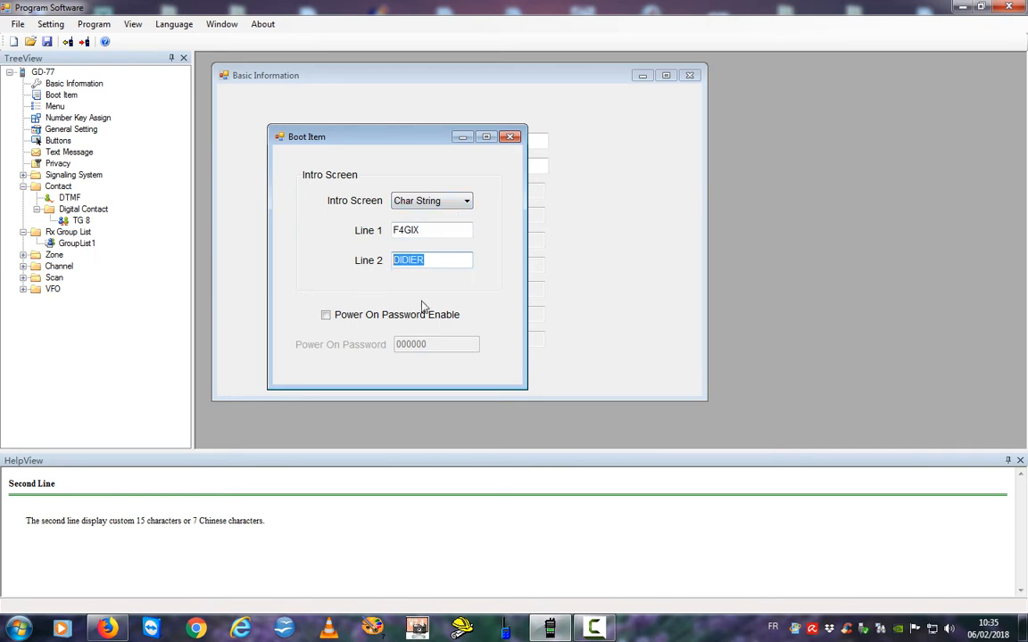
left_click(327, 319)
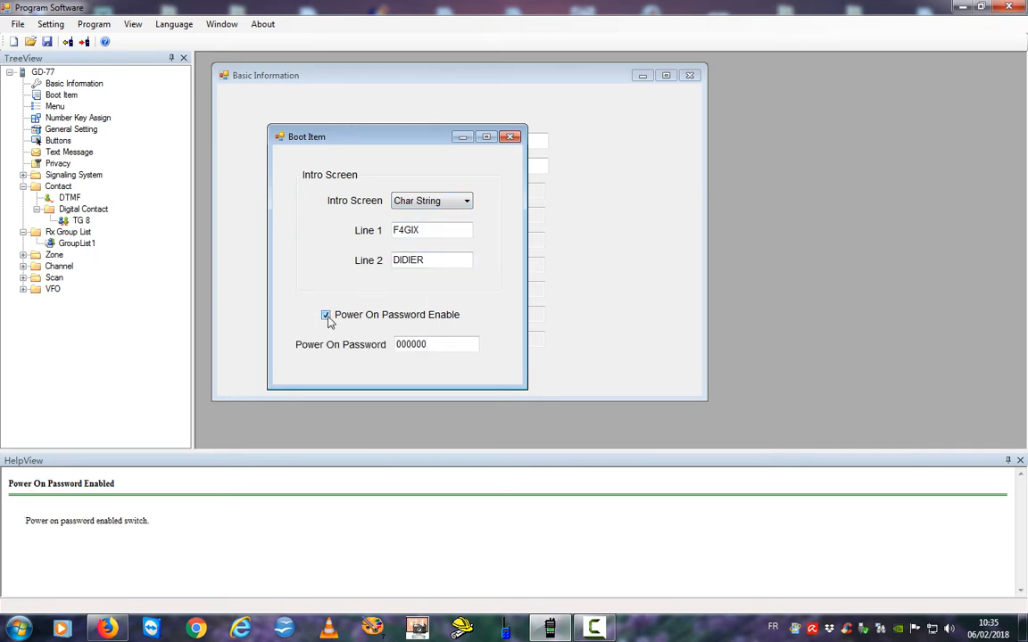
left_click(326, 318)
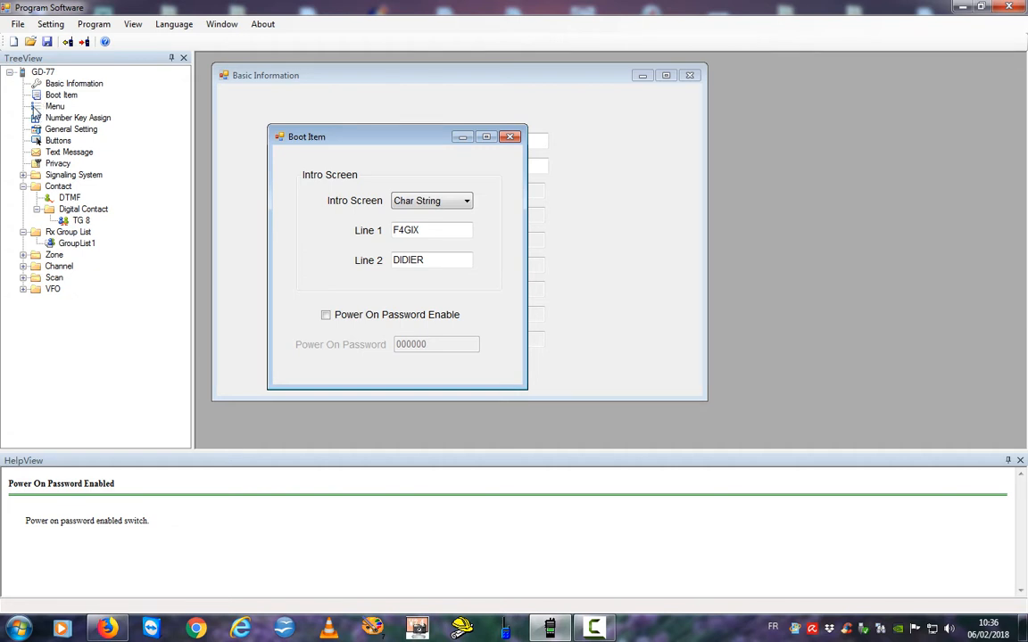
Open the Menu settings fully visible and keep Channel Display set to Name.
left_click(33, 104)
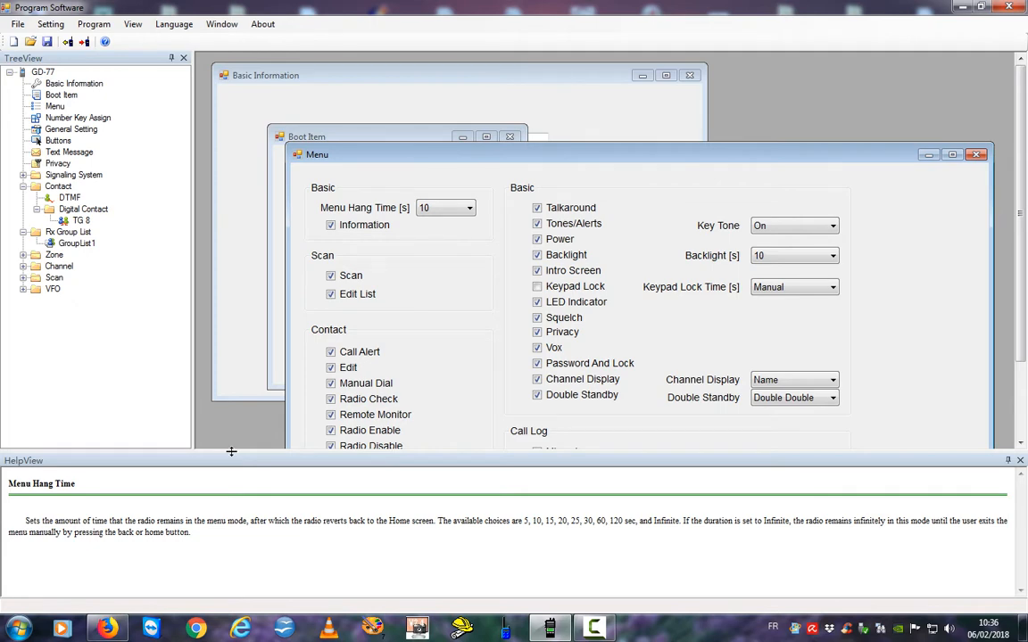
left_click_drag(231, 454, 241, 587)
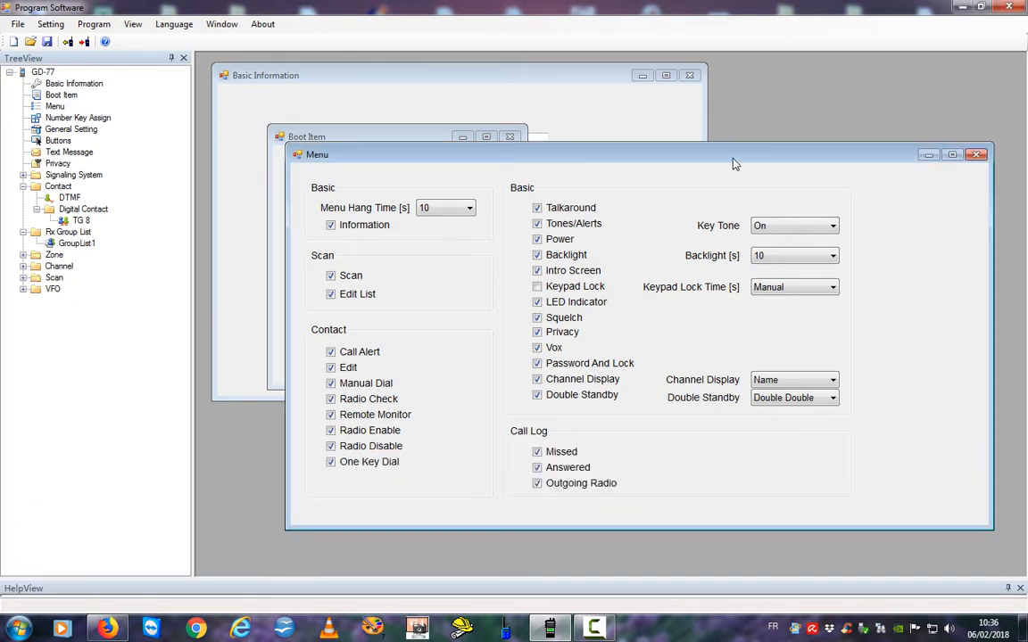
left_click_drag(734, 159, 649, 81)
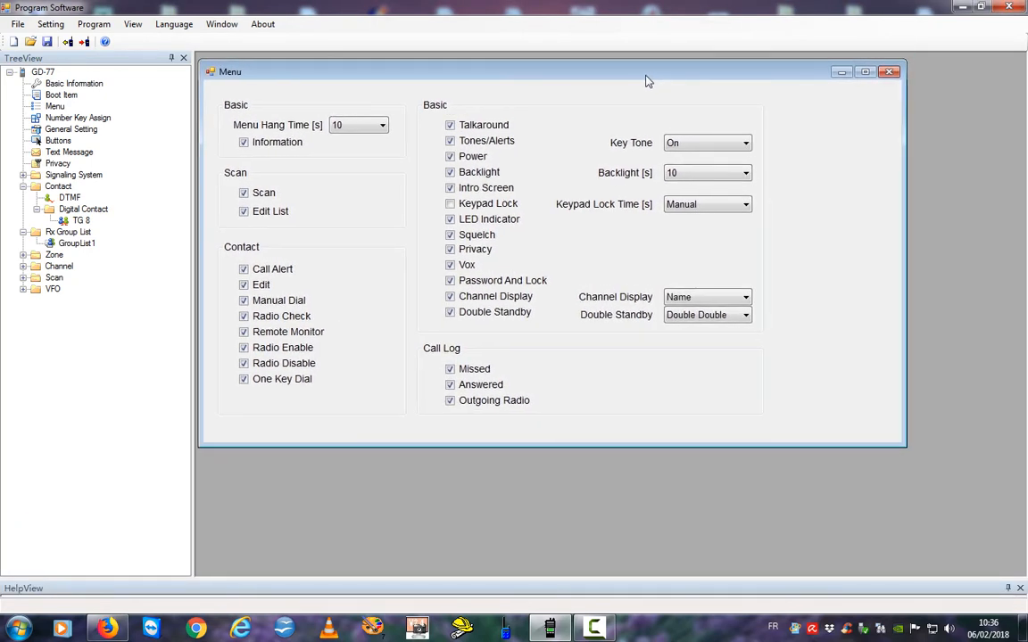
left_click(349, 123)
left_click(746, 300)
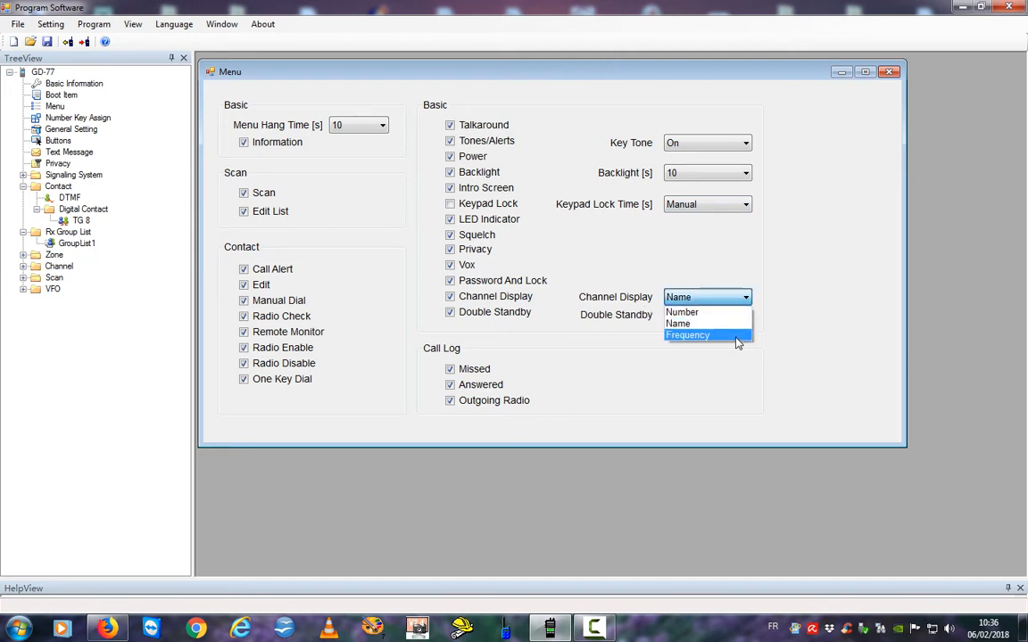
left_click(798, 339)
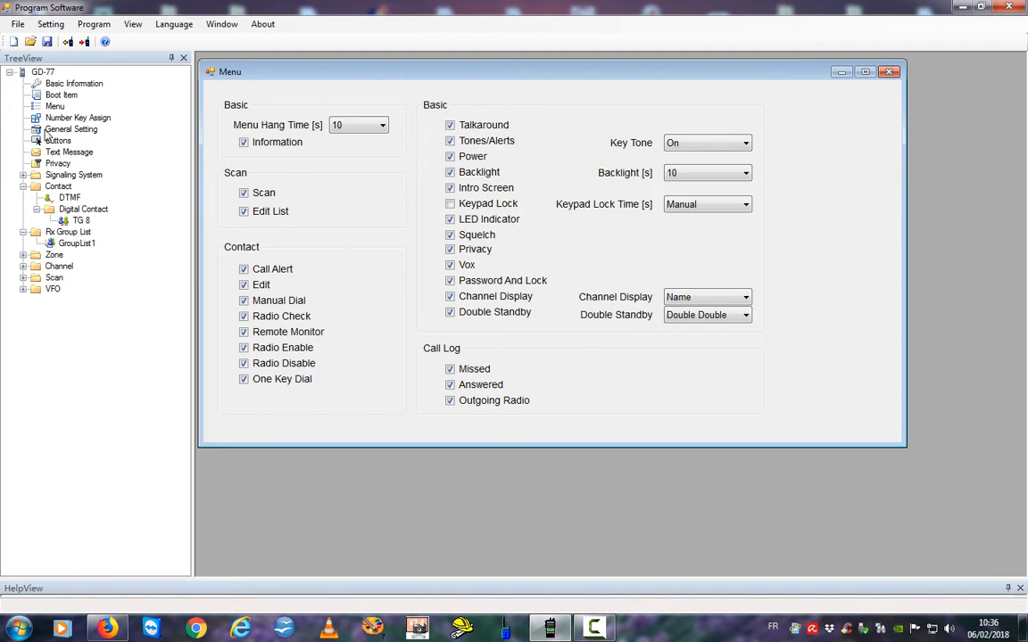
Rename the TG 8 group contact to 'TG 8 Réguion' and set its Call ID to 8.
double_click(49, 212)
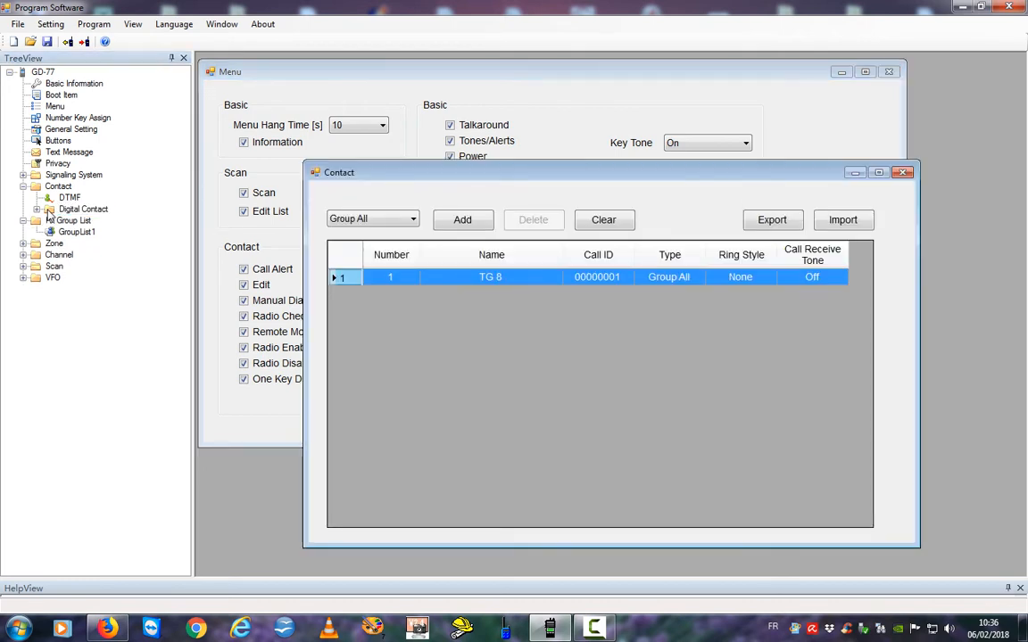
left_click(35, 210)
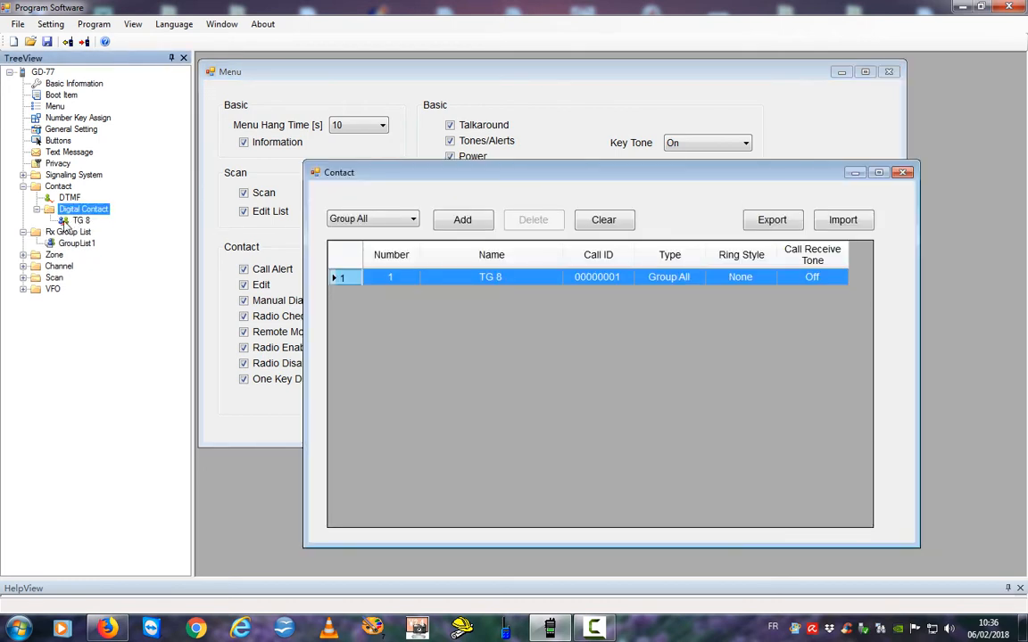
double_click(65, 222)
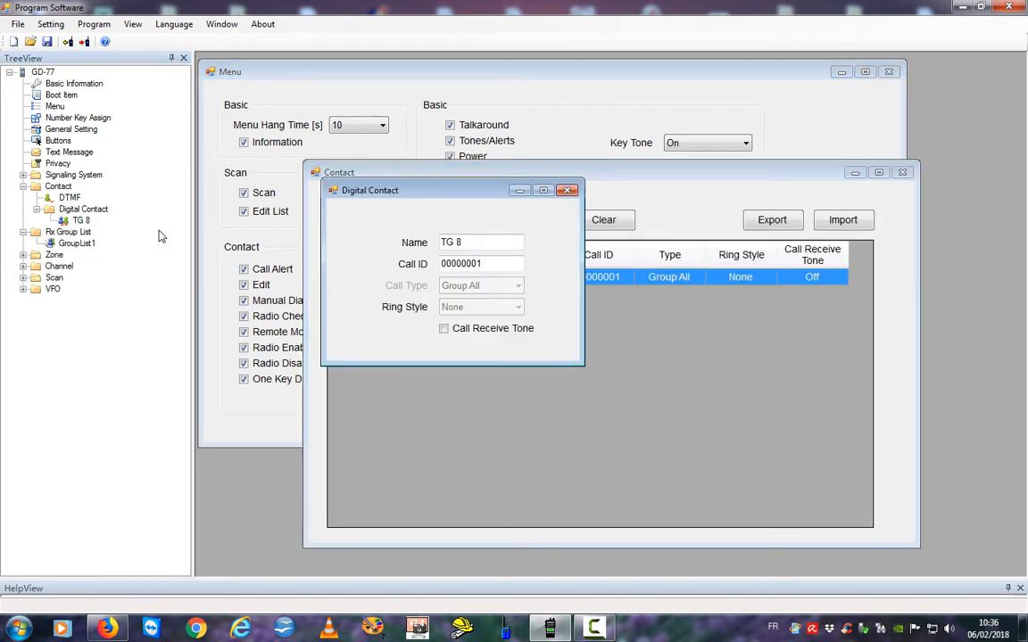
left_click_drag(487, 266, 434, 266)
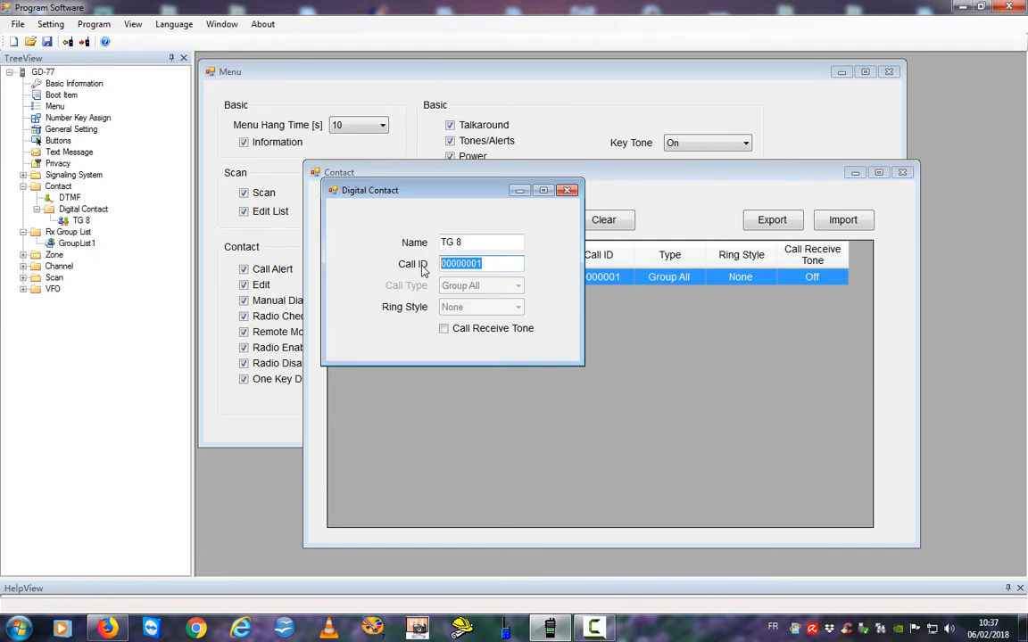
left_click(491, 247)
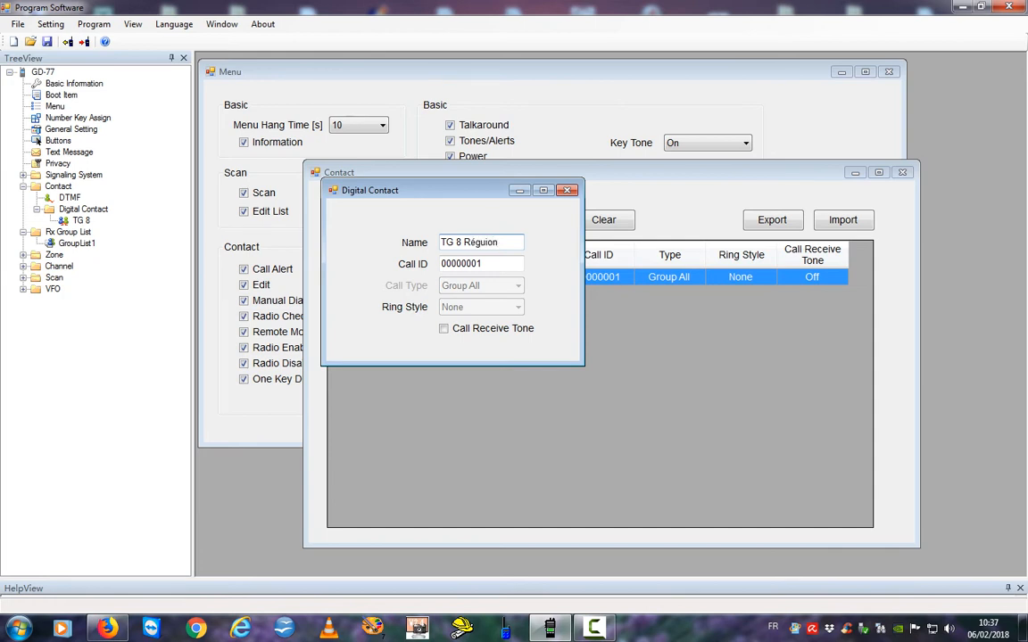
key("Tab")
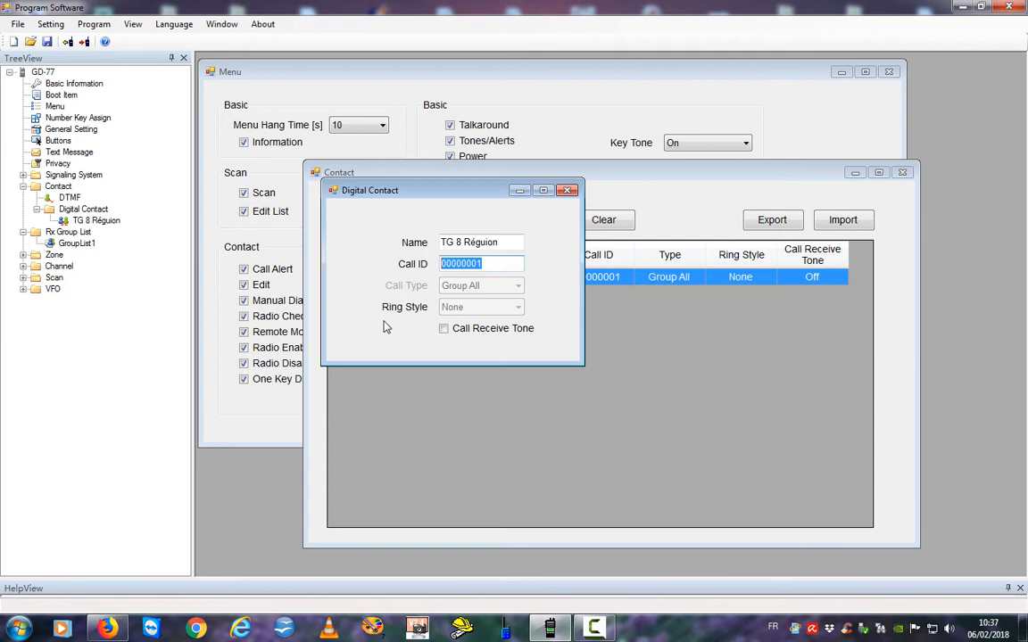
type("8")
left_click(568, 192)
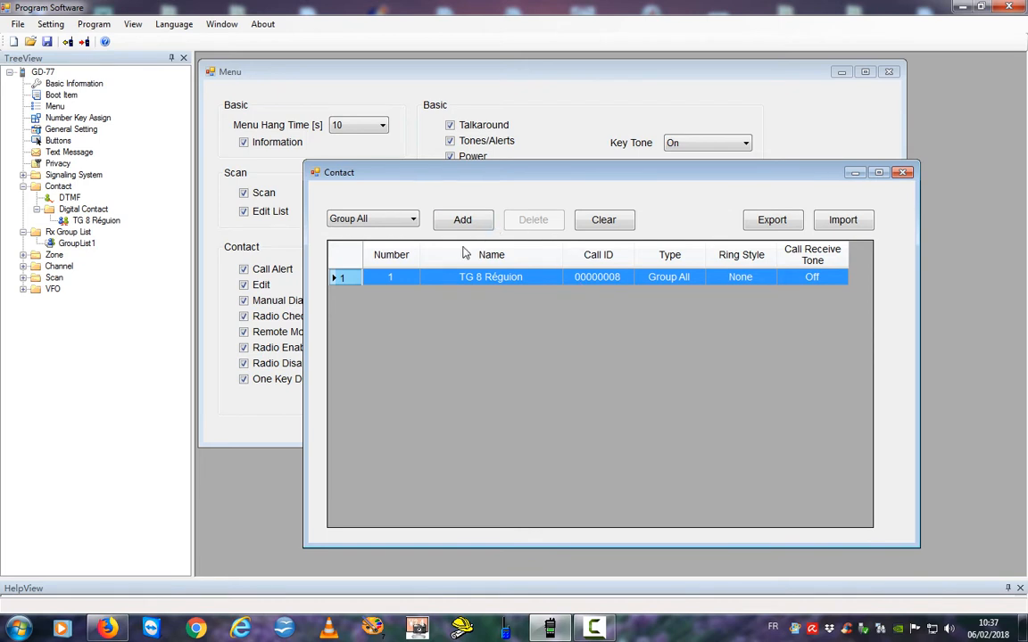
Add a new group-call digital contact, Contact2, and open it for editing.
right_click(48, 211)
mouse_move(90, 218)
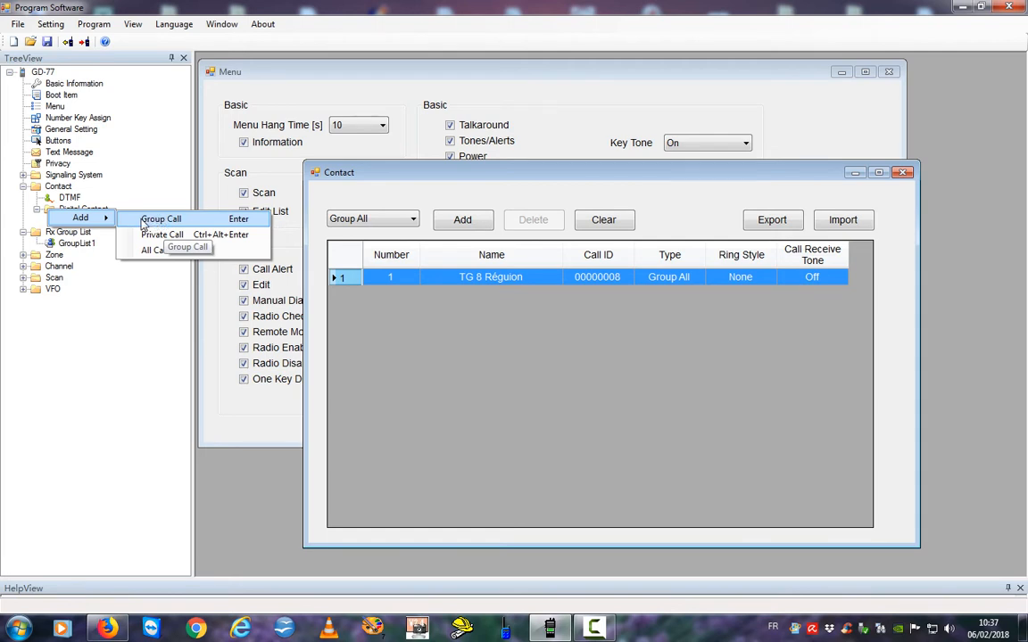
left_click(145, 223)
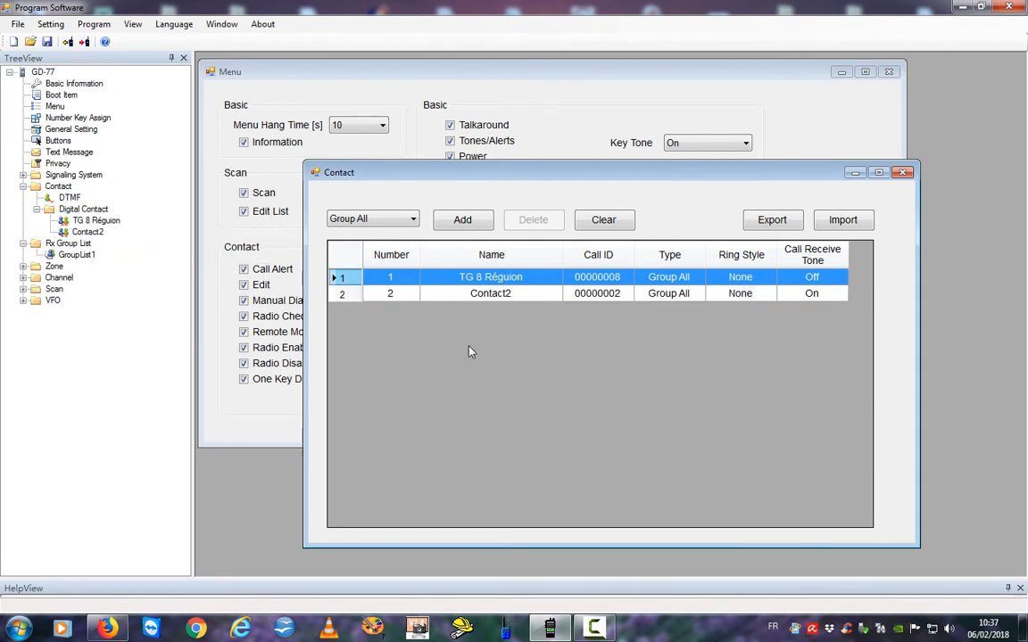
double_click(87, 232)
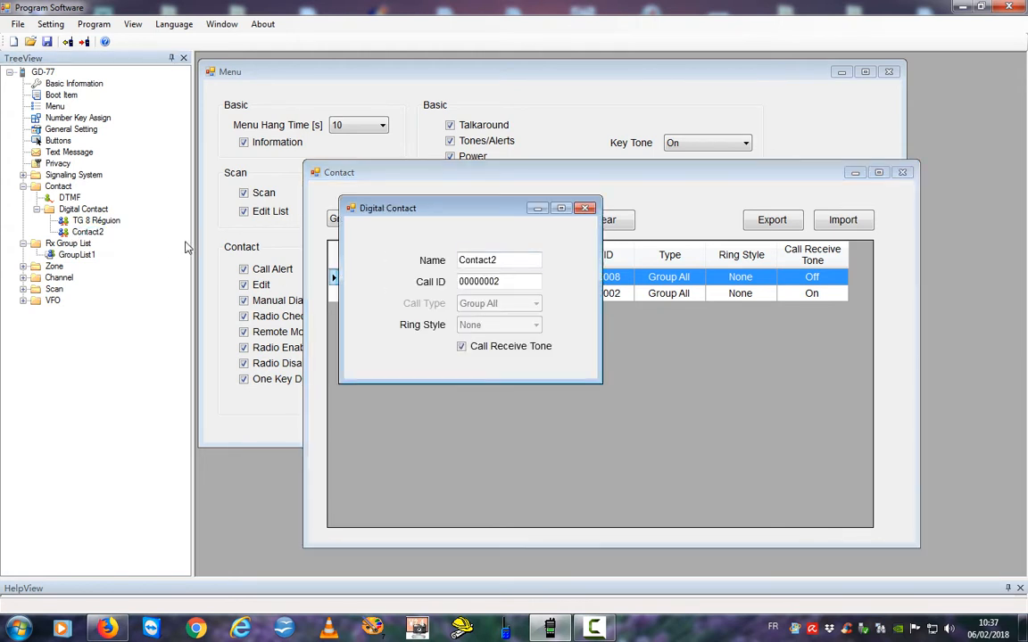
Name it 'TG 9 Local' with Call ID 9 and Call Receive Tone off.
left_click_drag(510, 257, 438, 264)
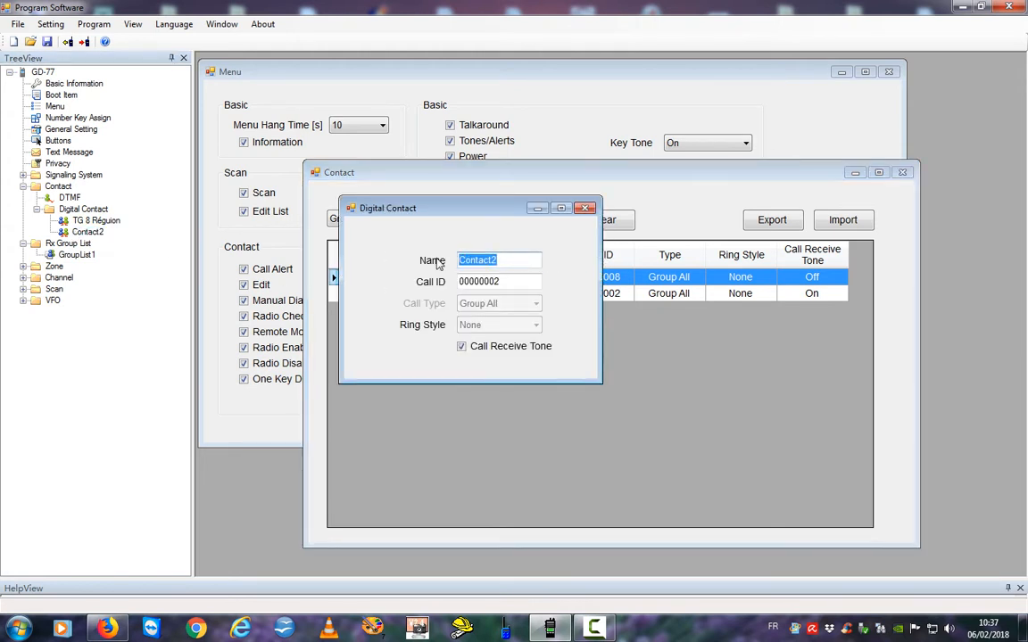
type("TG 9 Local")
key("Tab")
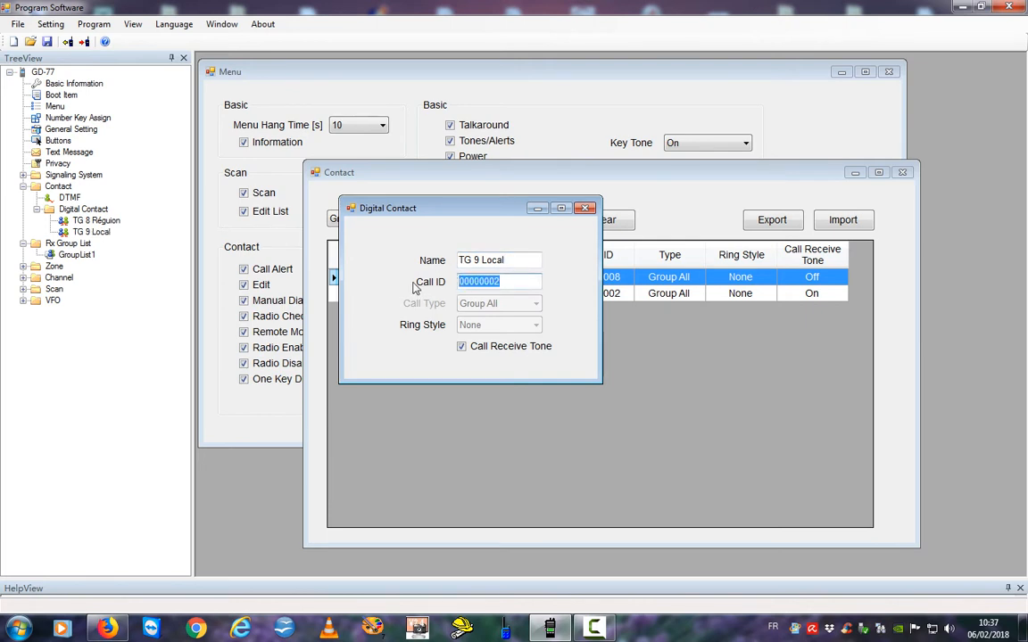
type("9")
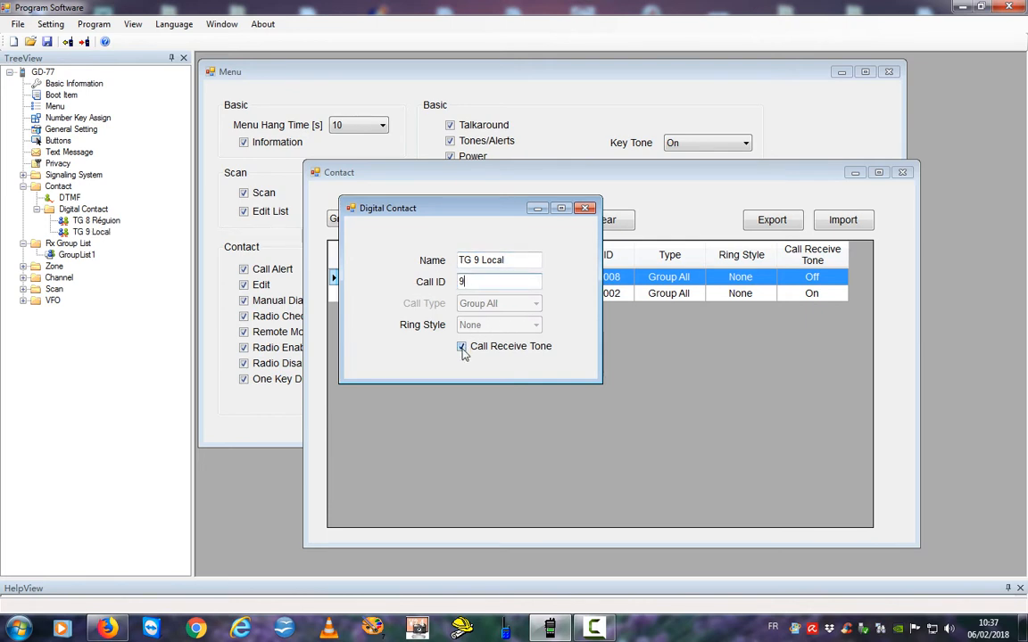
left_click(467, 349)
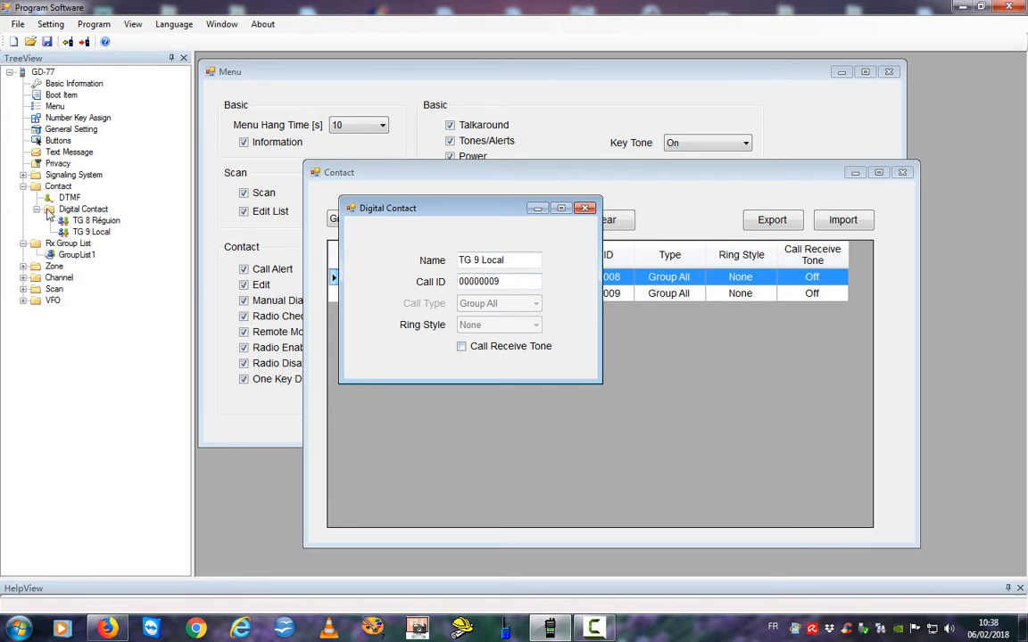
left_click(49, 211)
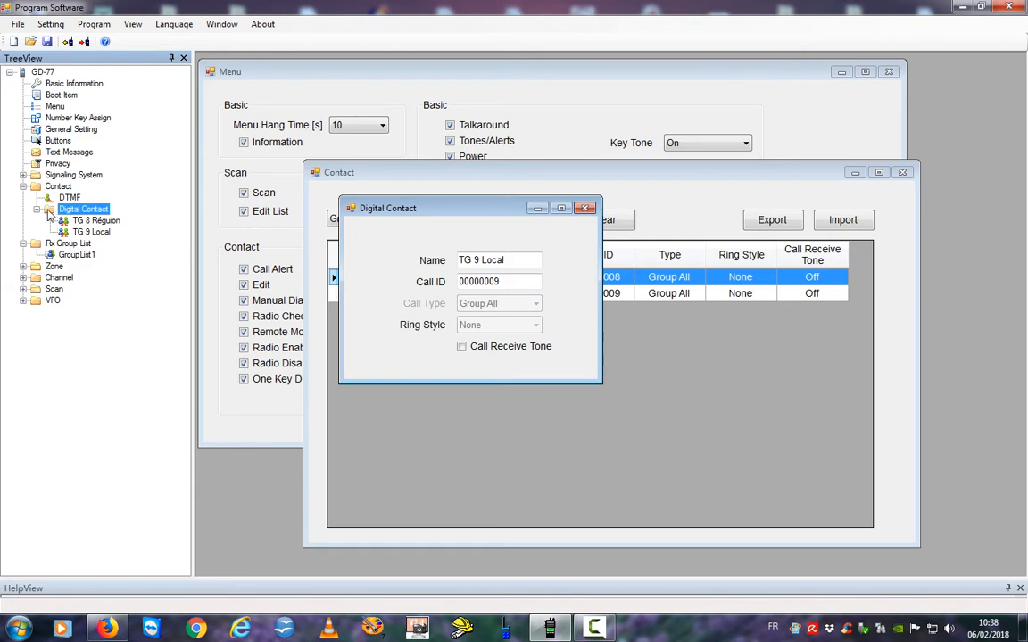
Add another group-call digital contact, Contact3, and open it for editing.
right_click(52, 213)
mouse_move(64, 224)
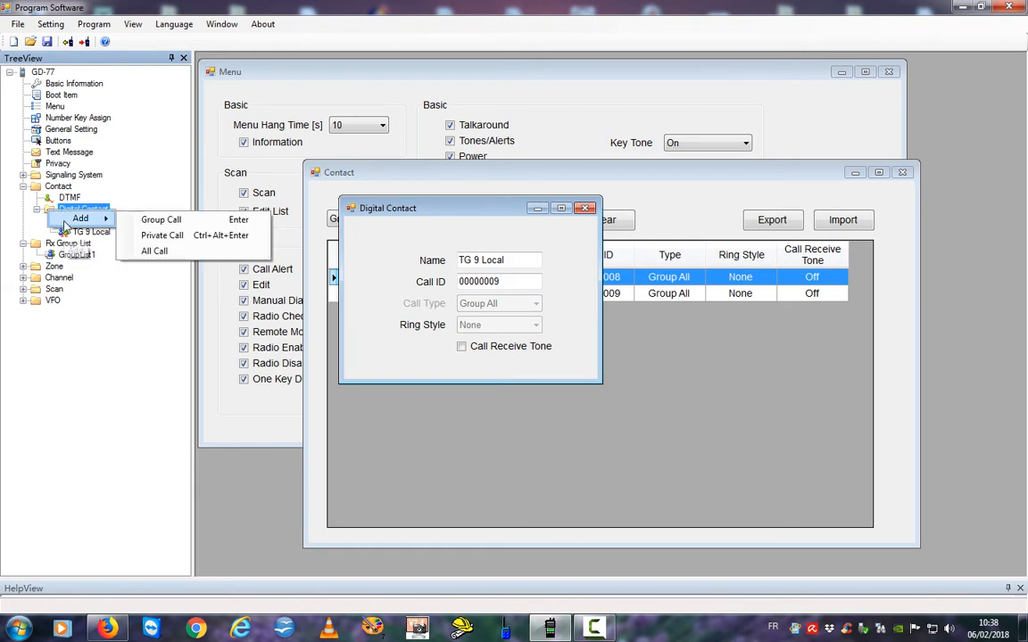
left_click(161, 220)
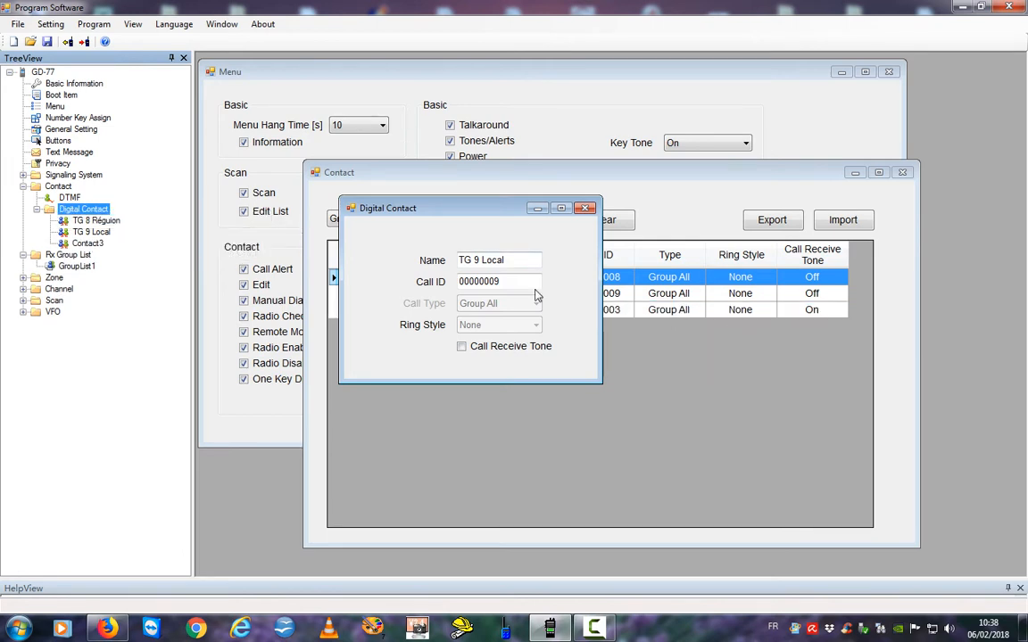
left_click(427, 267)
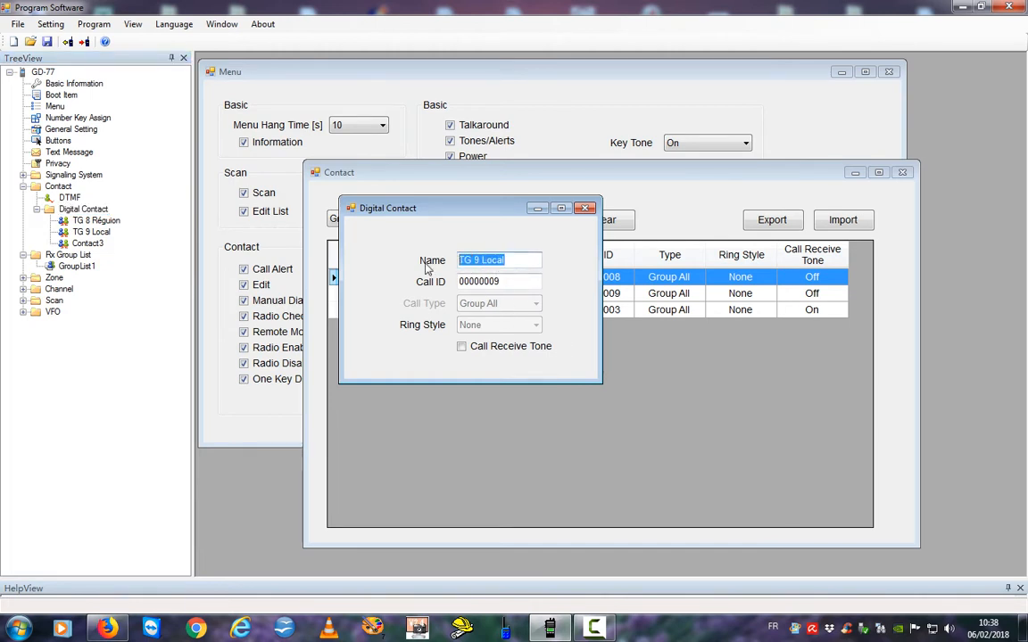
left_click(65, 245)
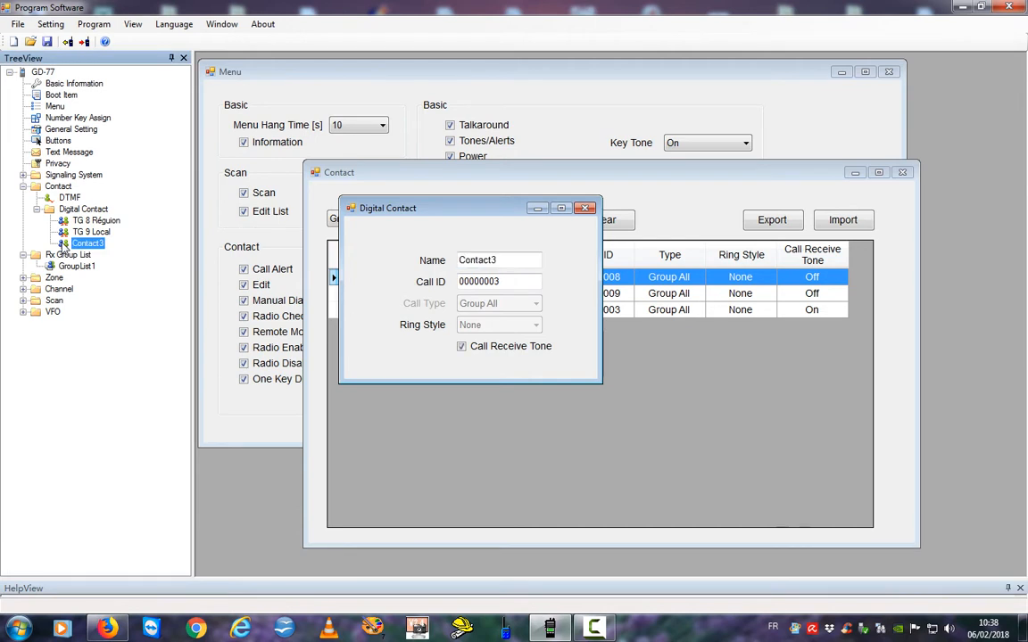
Name it 'TG 208 France' with Call ID 208 and Call Receive Tone off.
left_click_drag(506, 261, 412, 261)
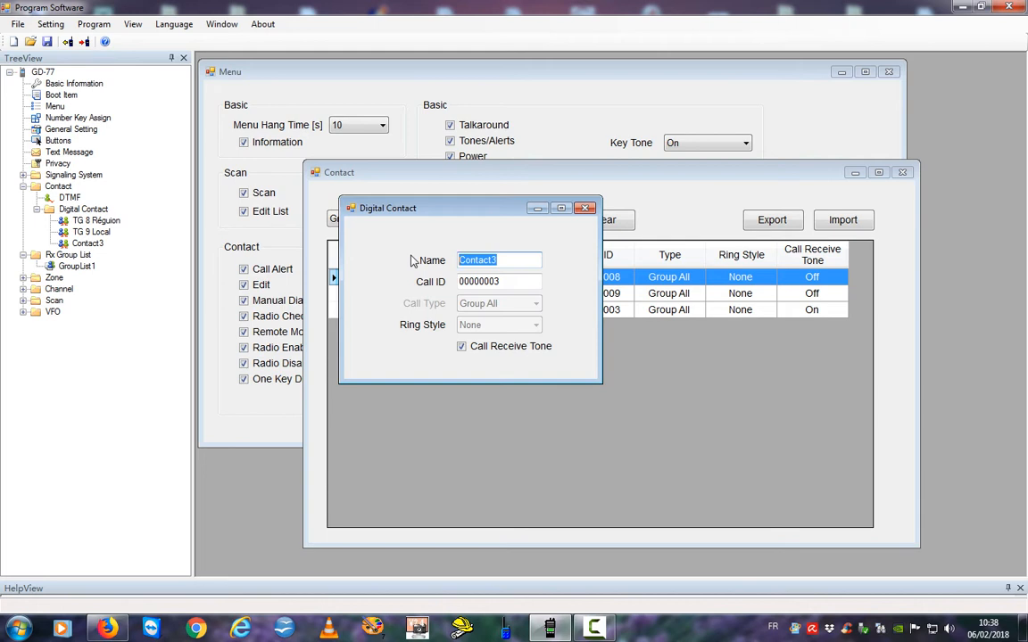
type("tg")
key("BackSpace")
key("BackSpace")
type("TG 208 France")
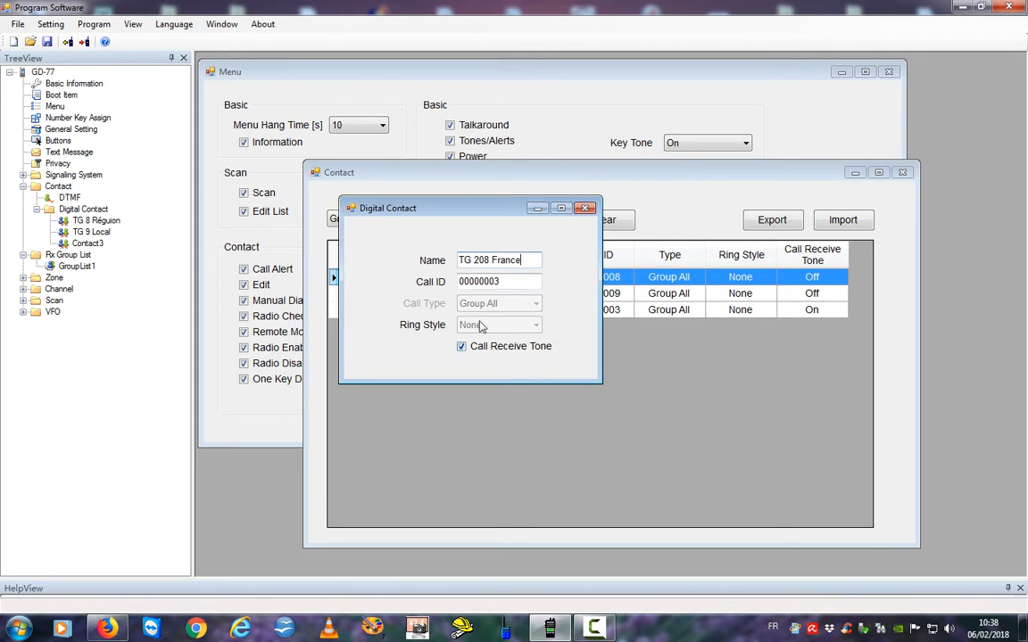
key("Tab")
type("208")
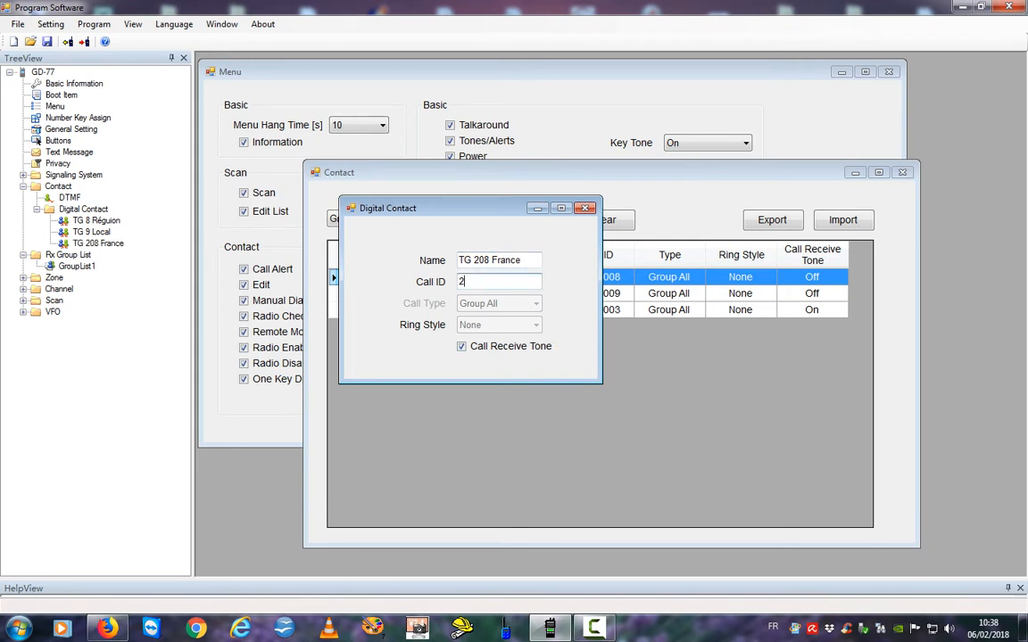
left_click(462, 346)
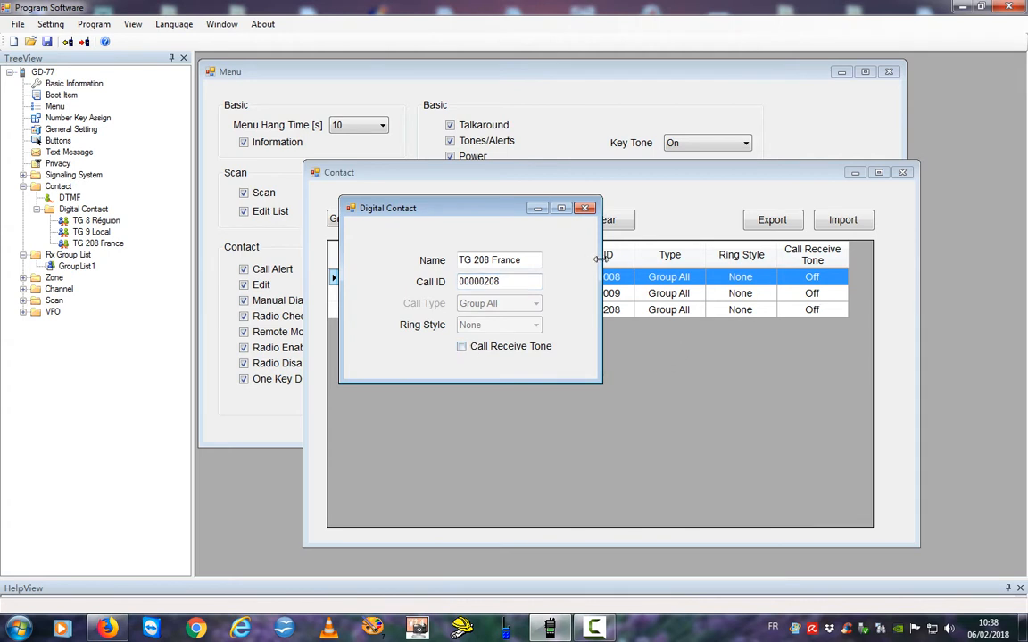
left_click(46, 209)
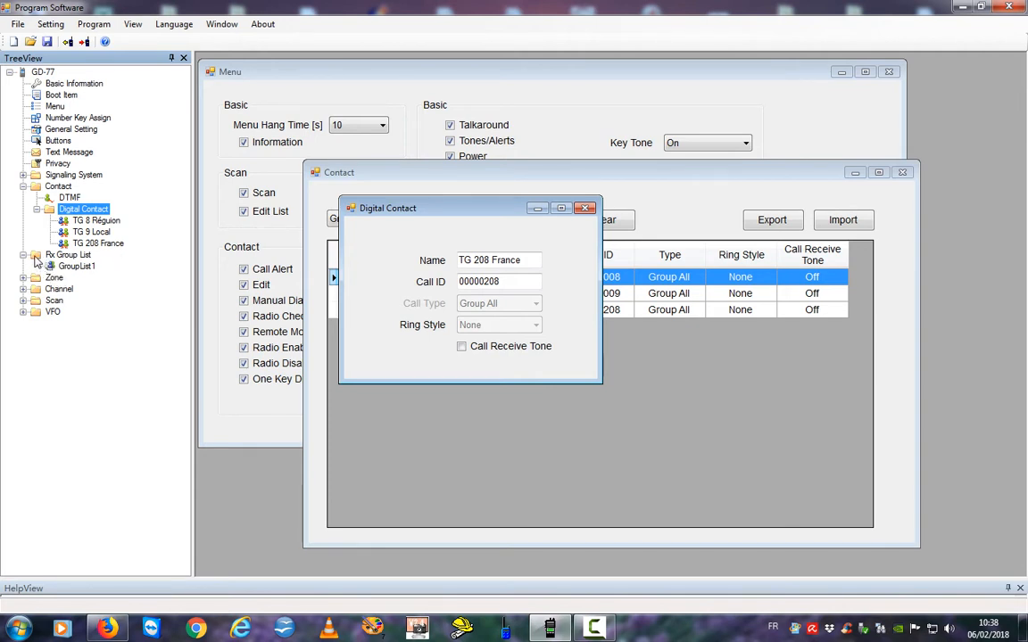
Open GroupList1 under Rx Group List and rename it 'GroupList slot1'.
double_click(35, 257)
double_click(35, 257)
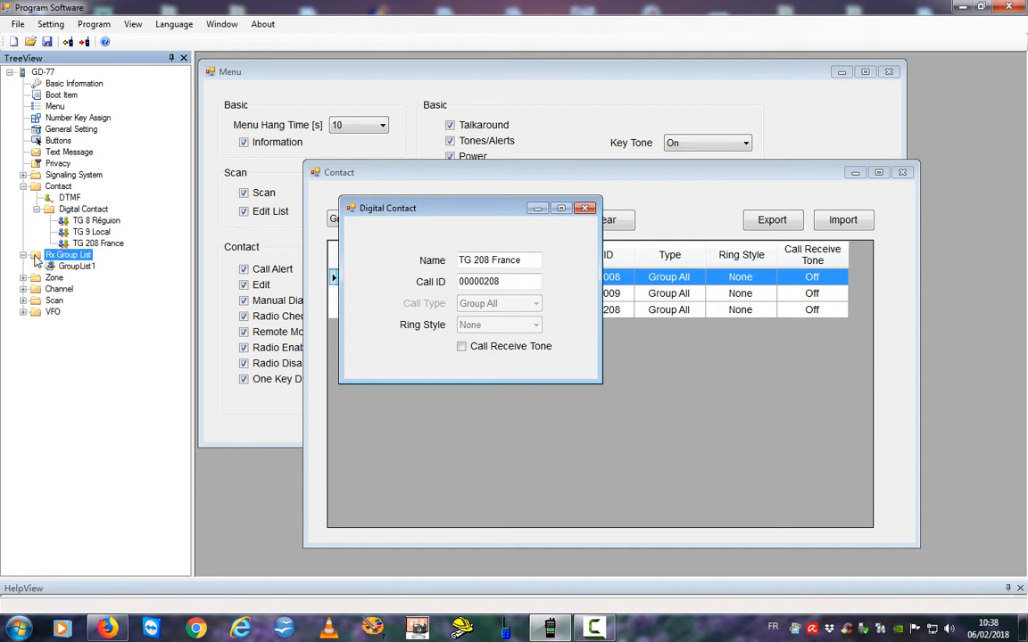
double_click(57, 266)
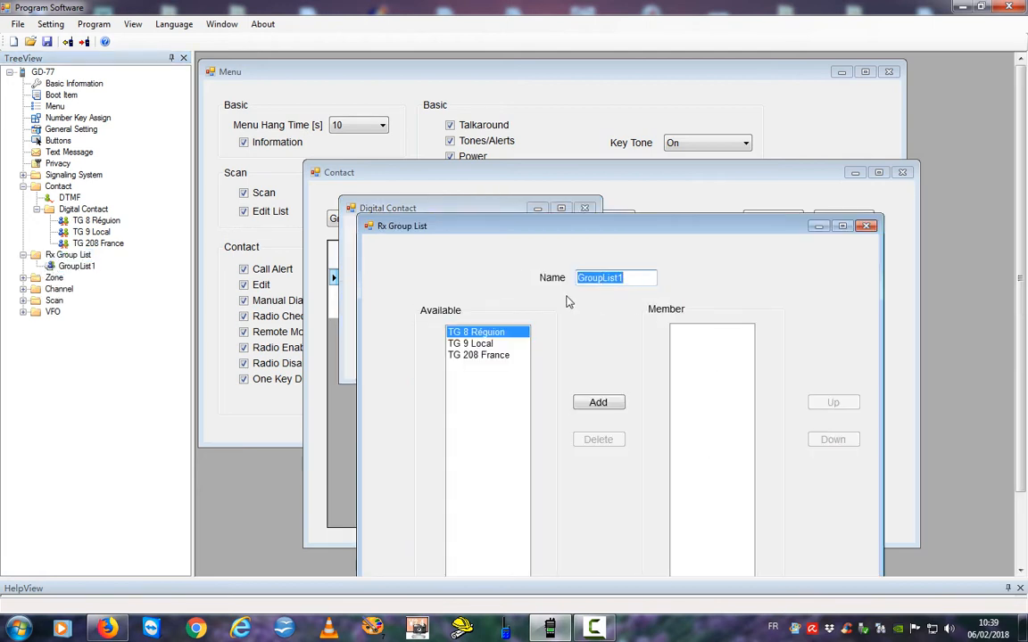
left_click_drag(573, 226, 448, 108)
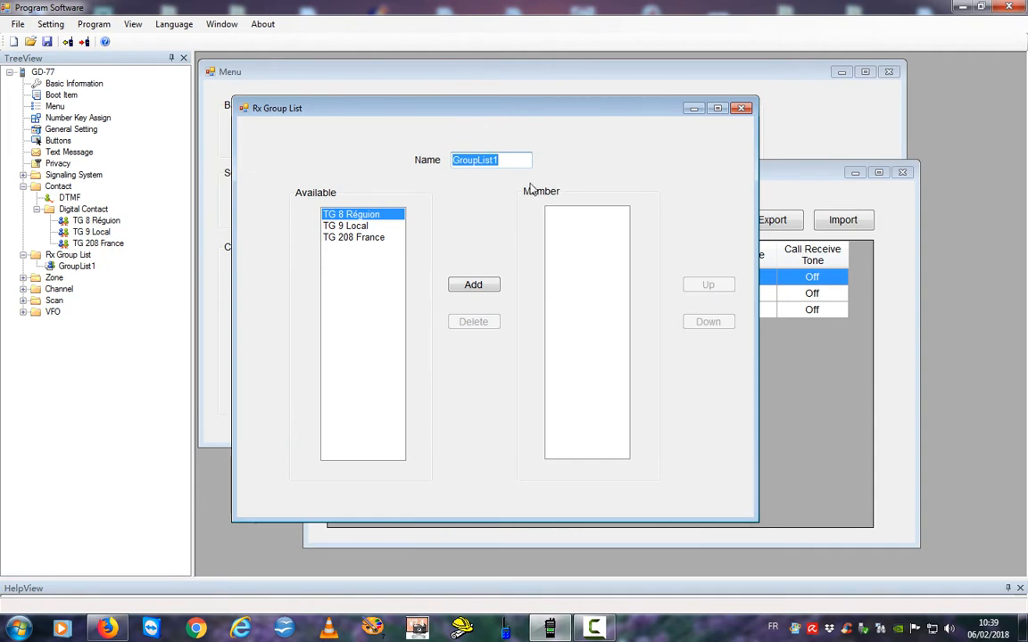
left_click(507, 160)
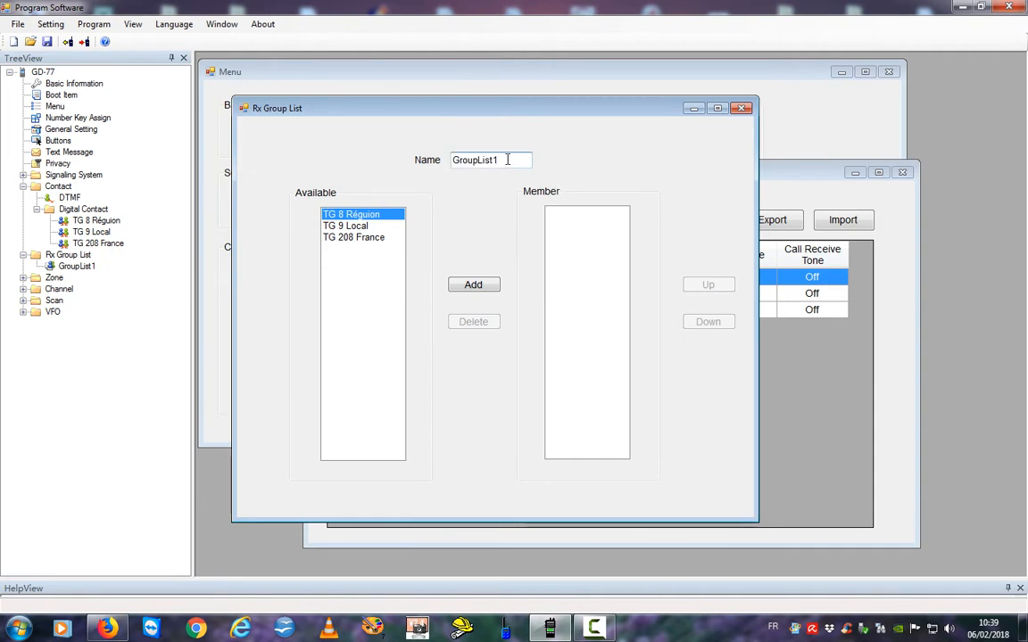
key("BackSpace")
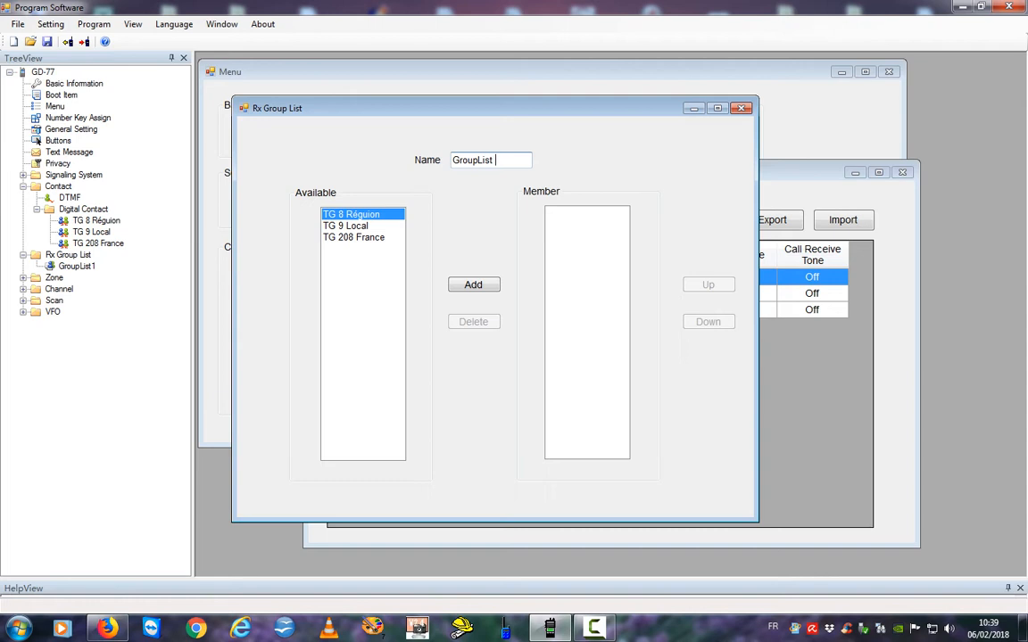
type("slot1")
Add TG 8 Région and TG 208 France as the list's members.
left_click(471, 287)
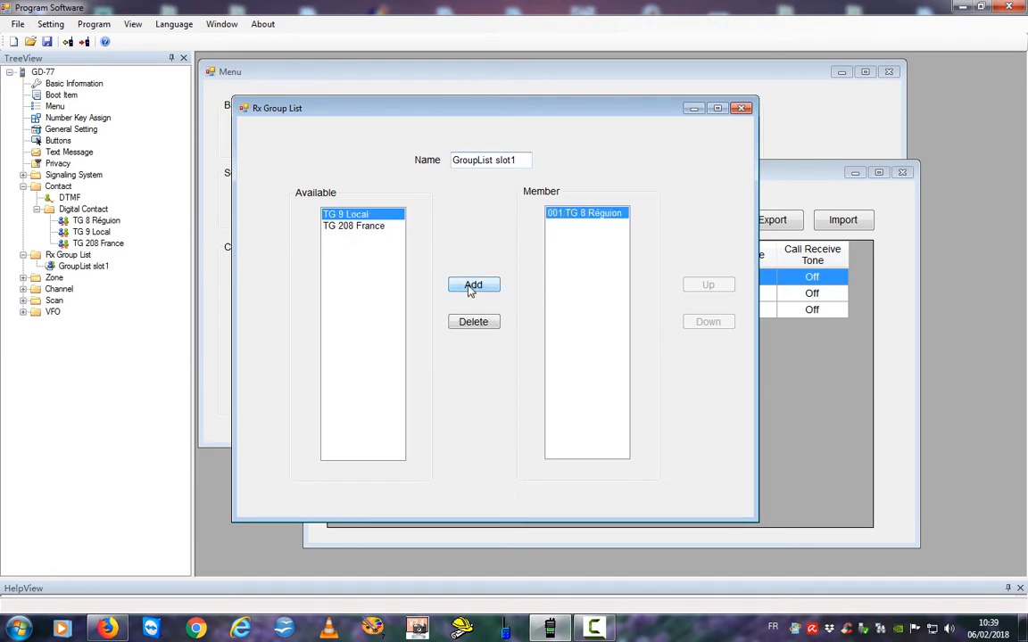
left_click(354, 234)
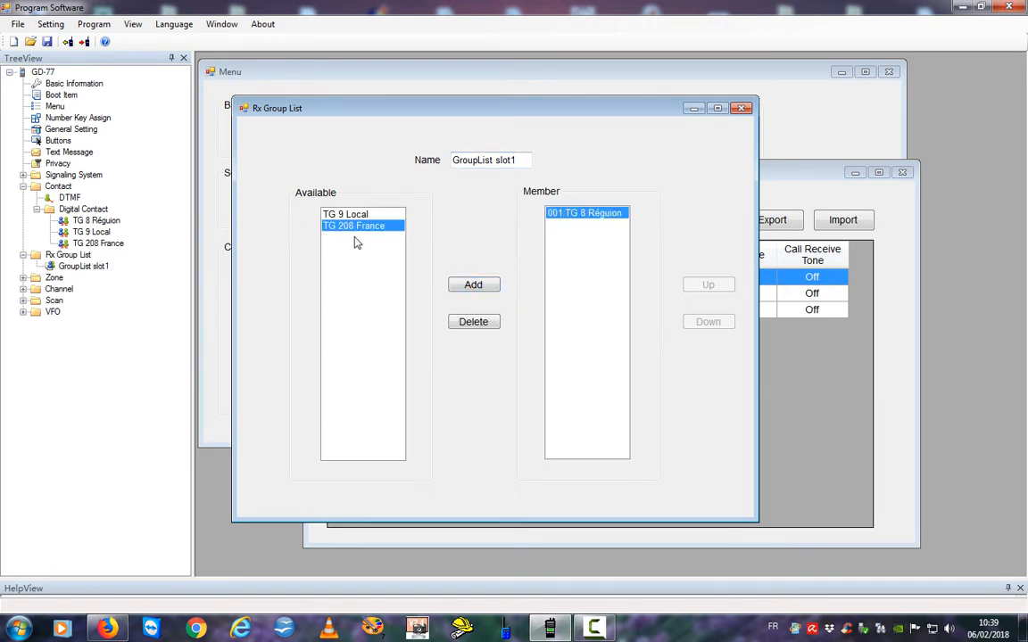
left_click(473, 287)
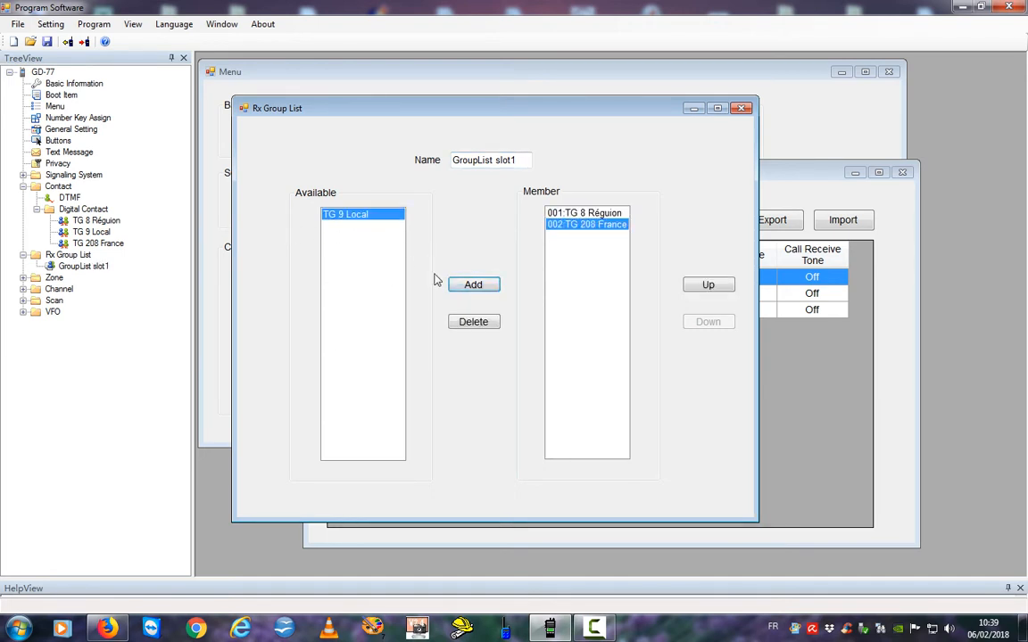
Add a new Rx group list, GroupList2, and rename it 'GroupList slot2'.
right_click(38, 256)
left_click(69, 264)
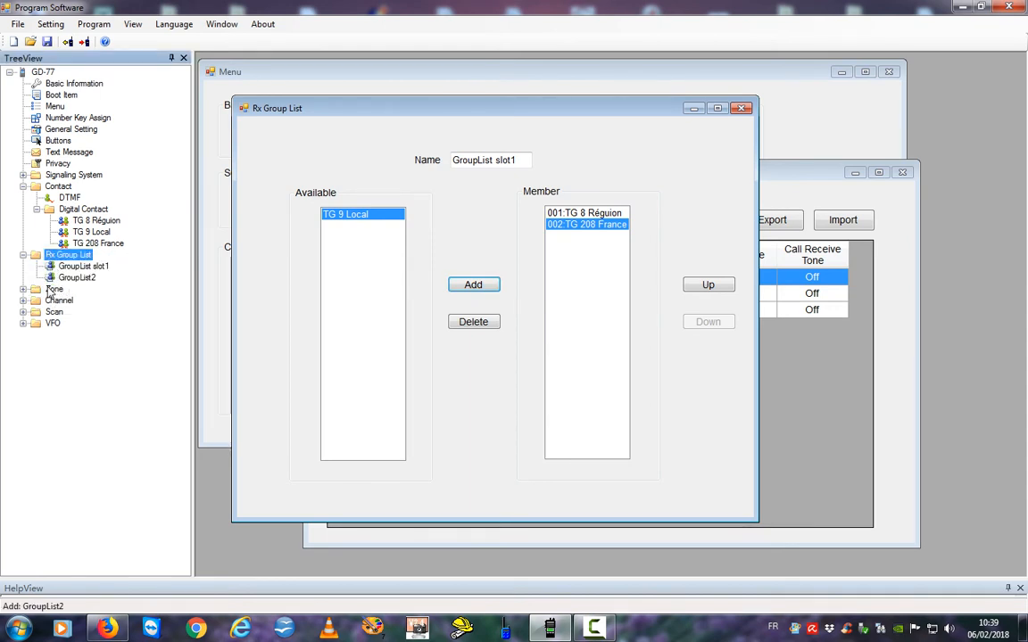
left_click(52, 278)
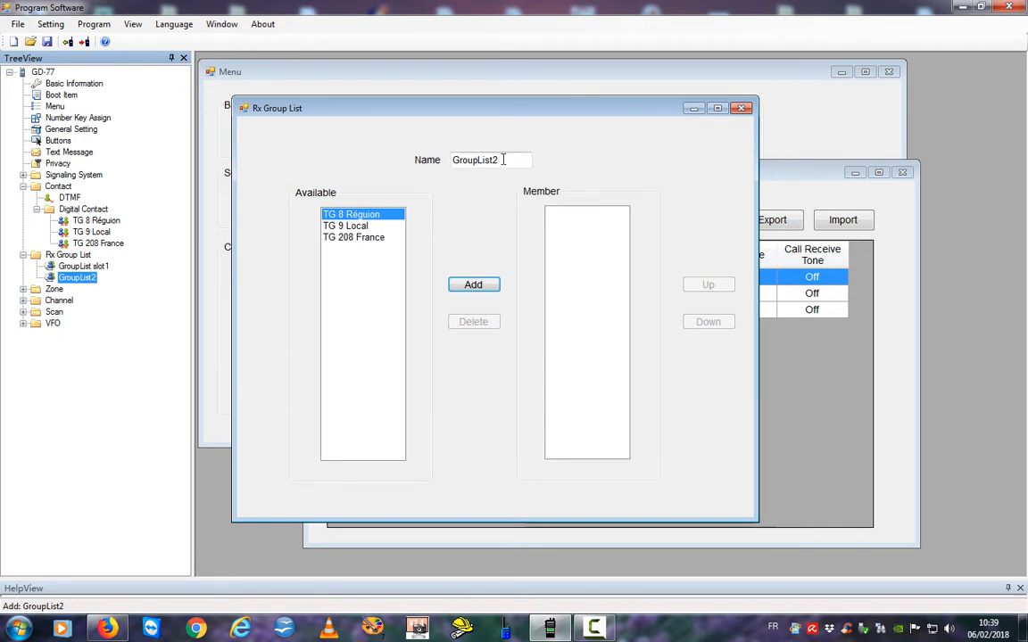
left_click_drag(509, 158, 419, 163)
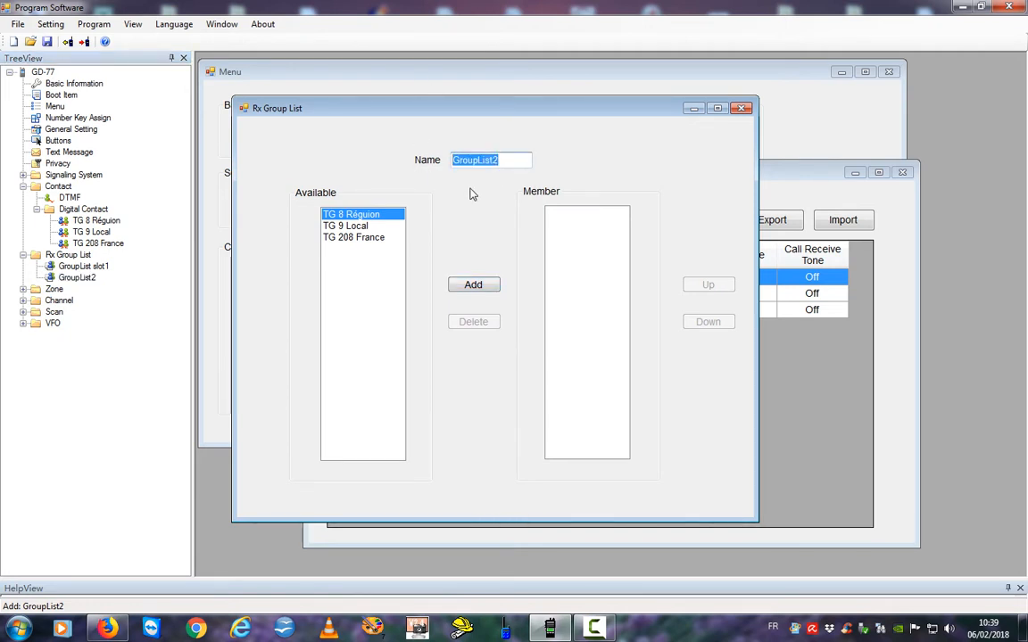
left_click(507, 162)
key("BackSpace")
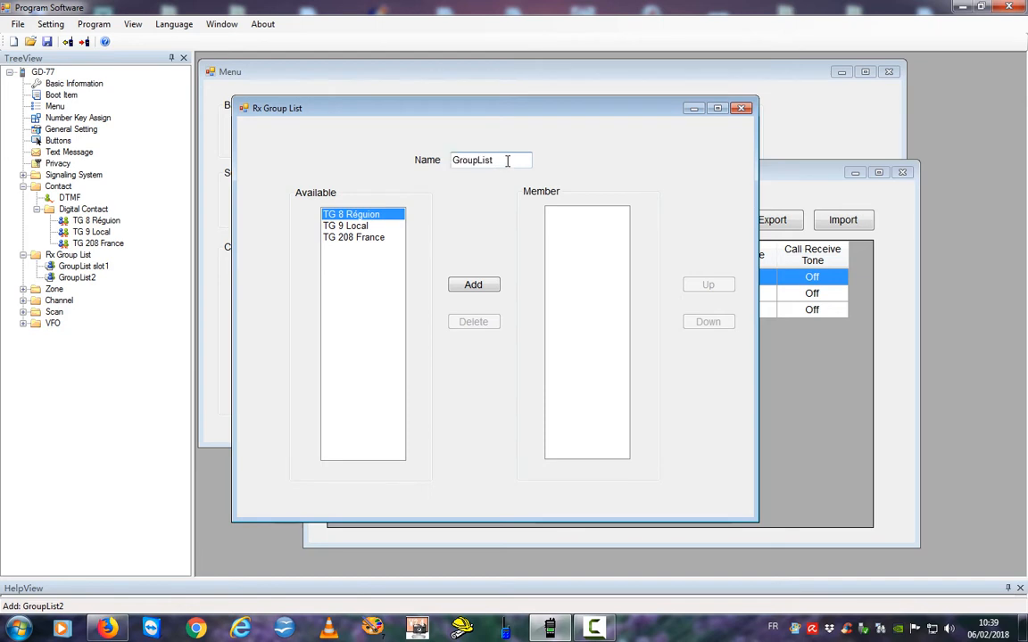
type("slot2")
left_click(71, 266)
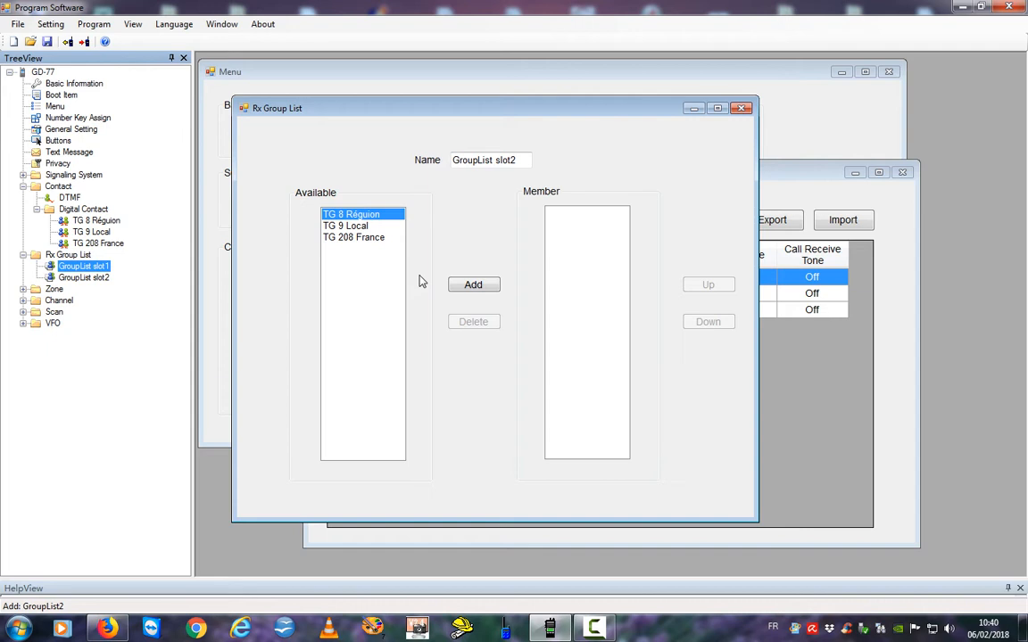
Add TG 9 Local as a member of GroupList slot2.
left_click(330, 228)
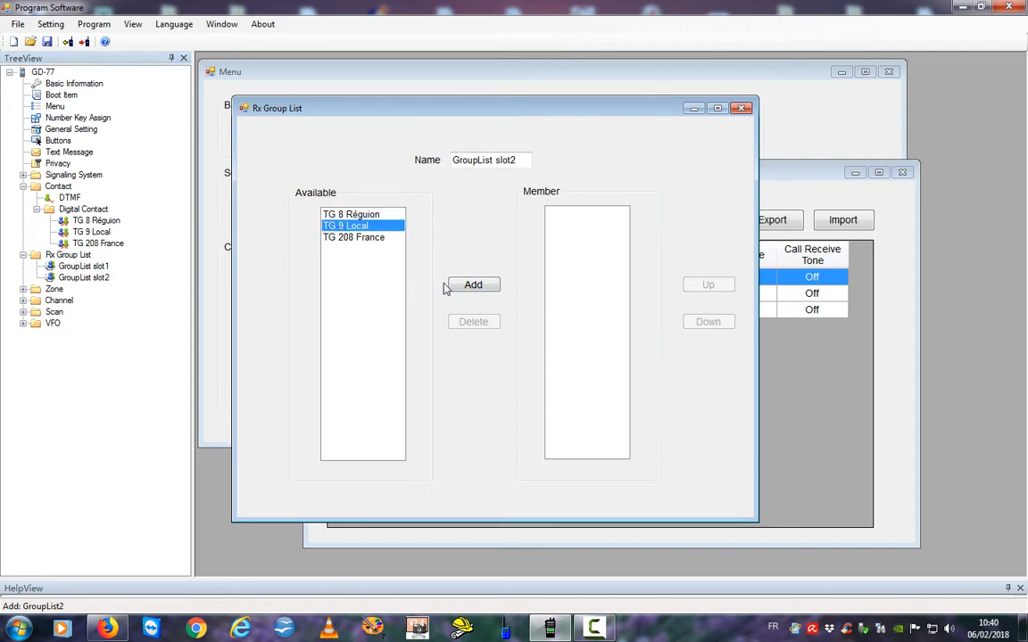
left_click(471, 286)
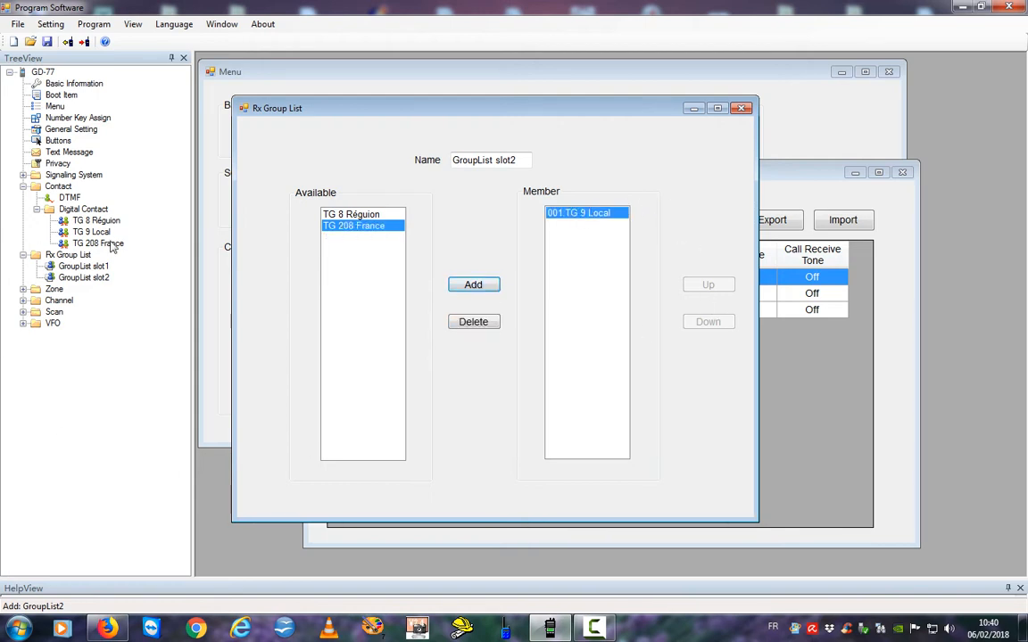
left_click(51, 212)
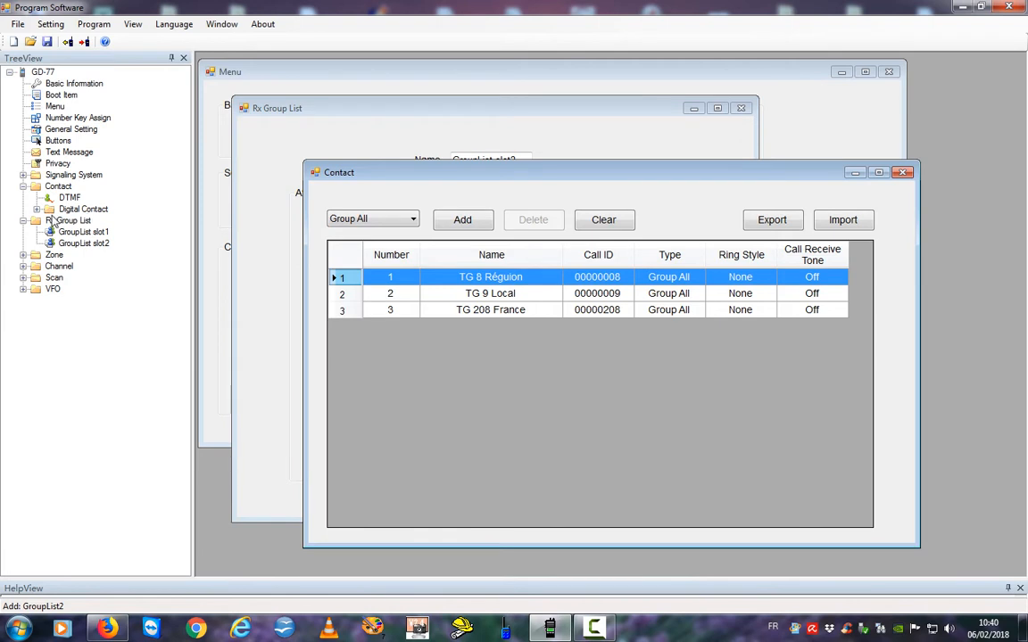
Create an extra GroupList3 under Rx Group List, then delete it.
left_click(35, 224)
right_click(41, 221)
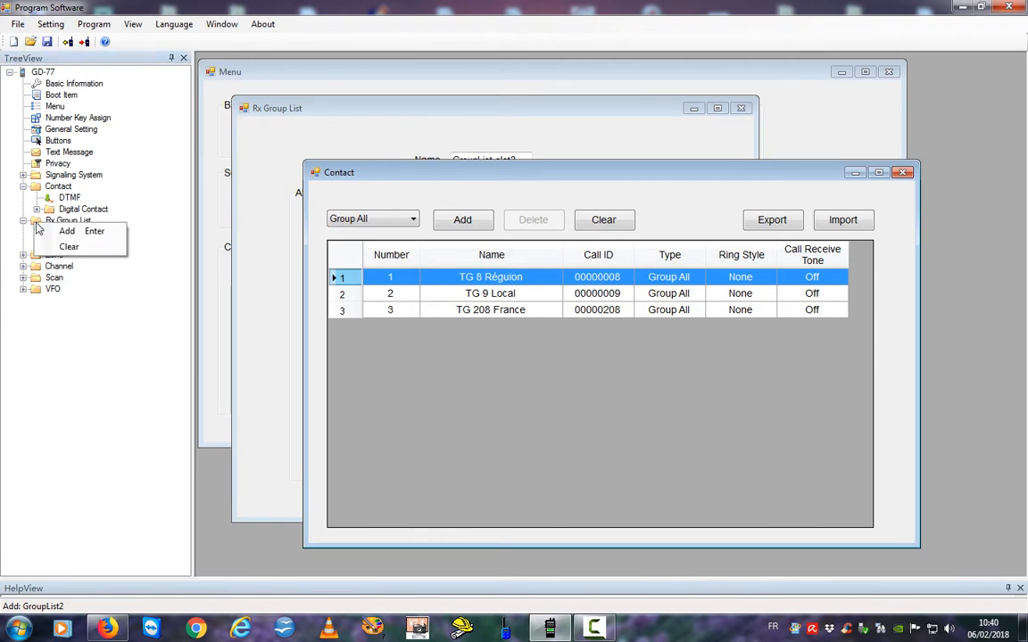
left_click(66, 226)
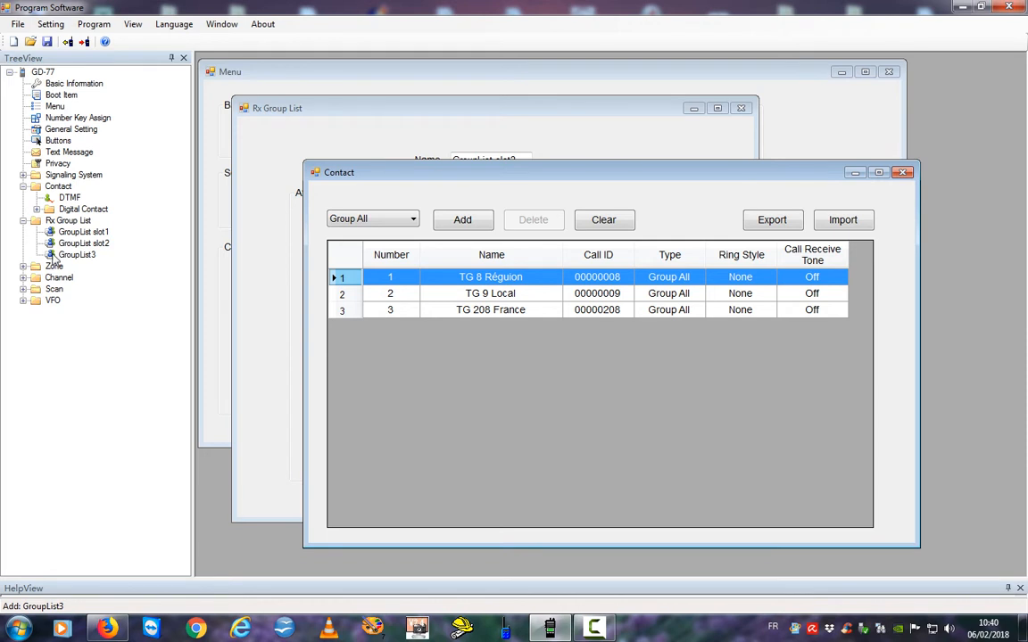
left_click(54, 256)
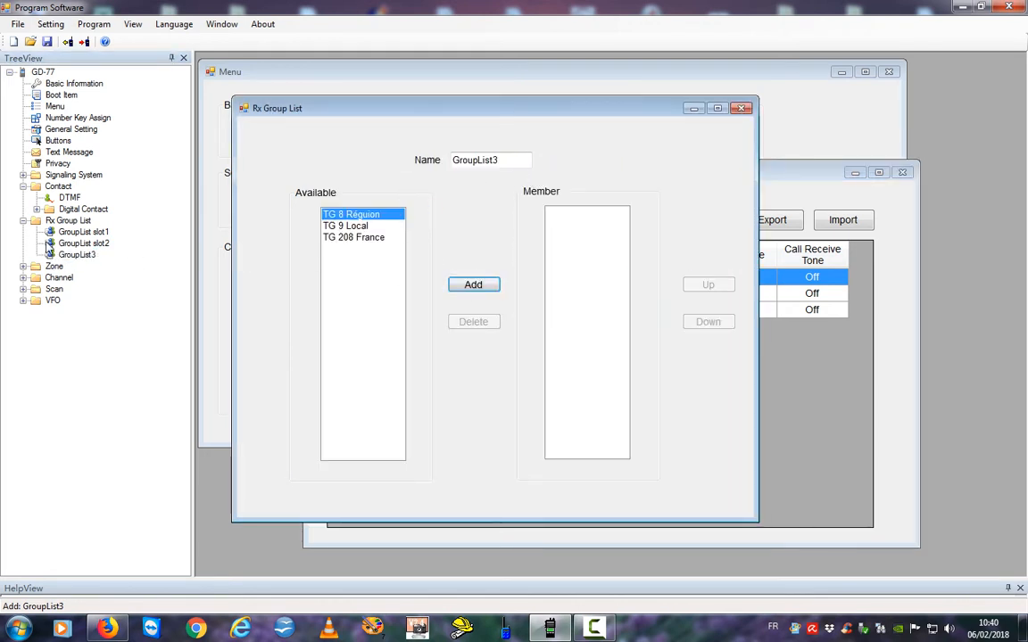
right_click(51, 257)
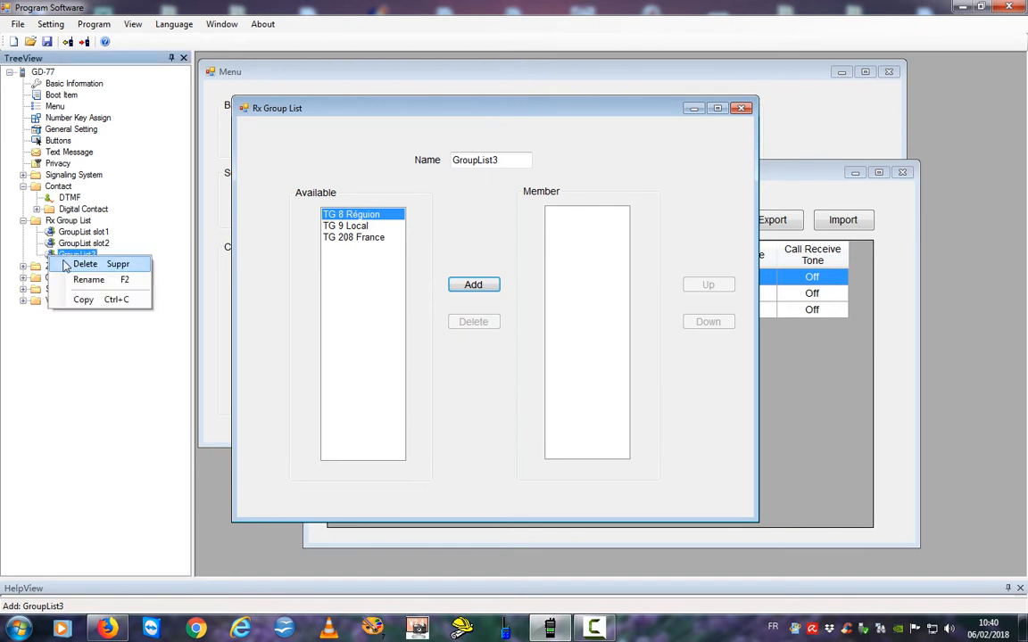
left_click(85, 264)
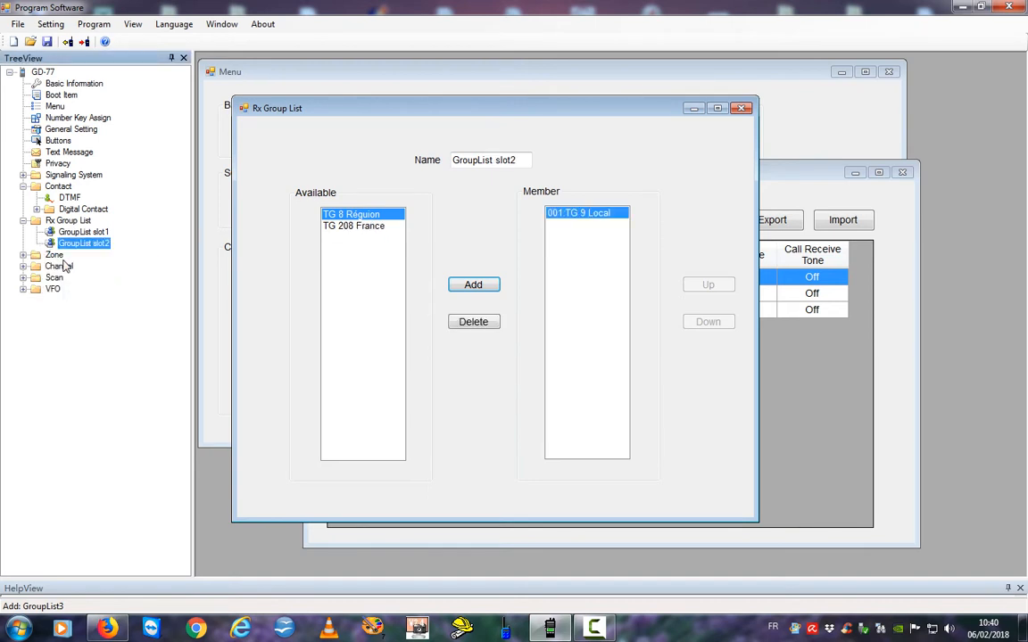
Add a new group-call digital contact, Contact4, and open it for editing.
left_click(36, 209)
right_click(51, 208)
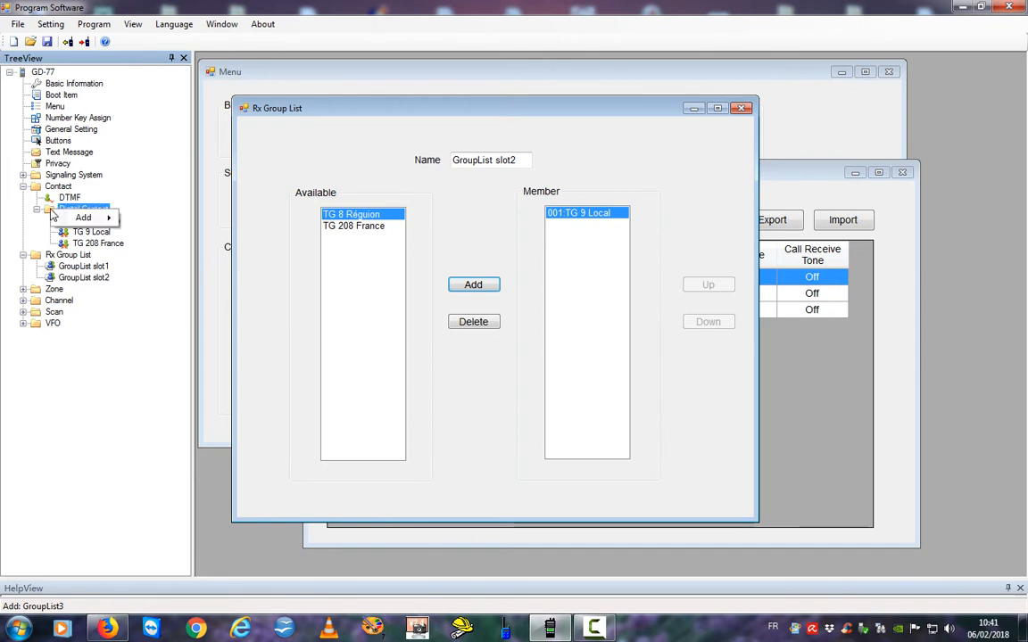
mouse_move(89, 218)
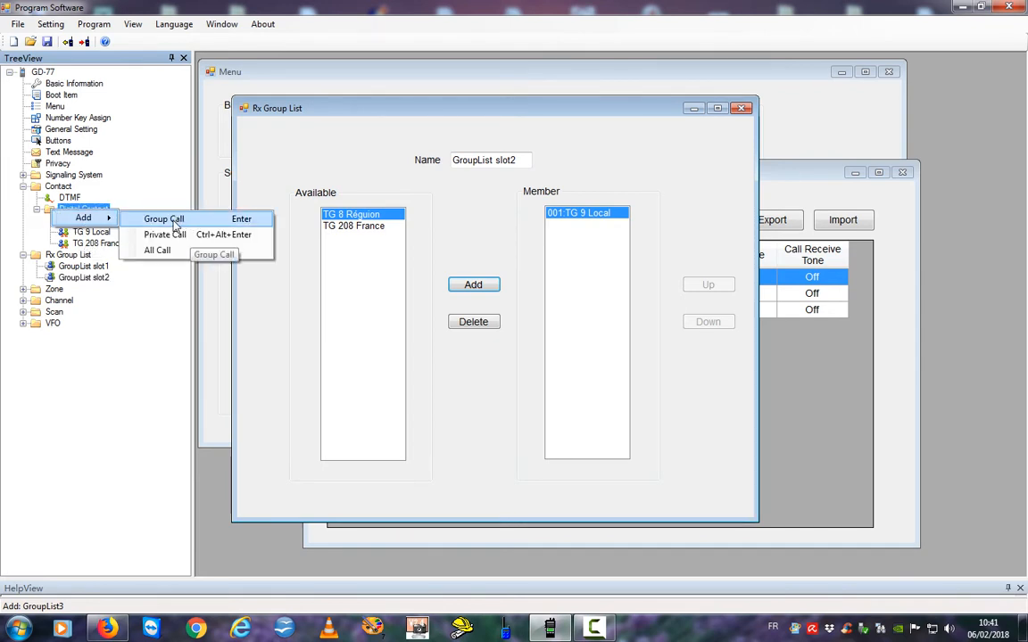
left_click(165, 219)
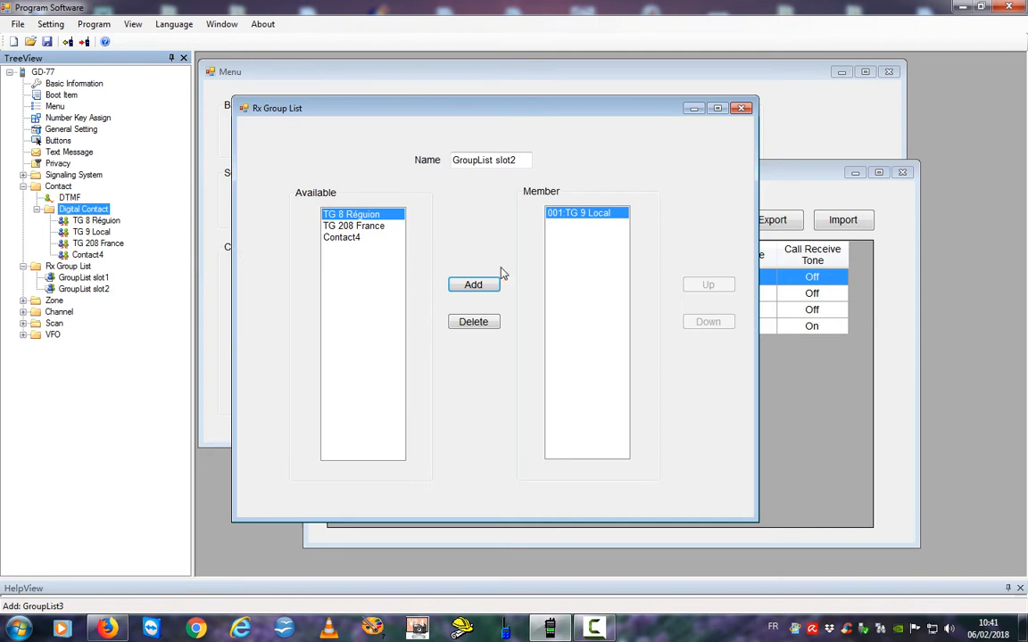
double_click(67, 257)
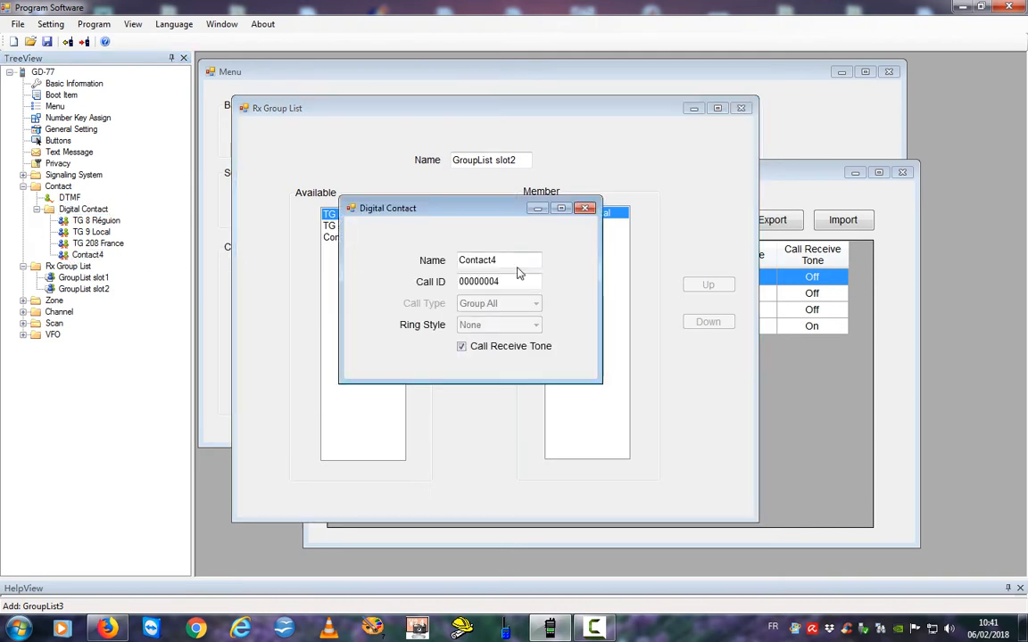
Name it '4837 Francophone' with Call ID 4837 and Call Receive Tone off.
left_click_drag(493, 260, 427, 266)
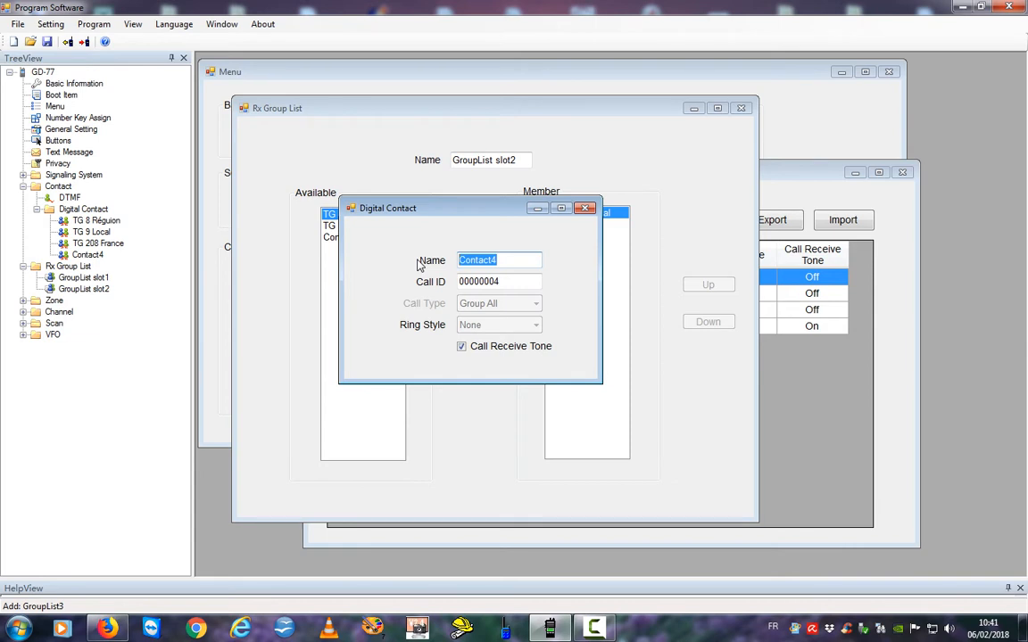
type("4837")
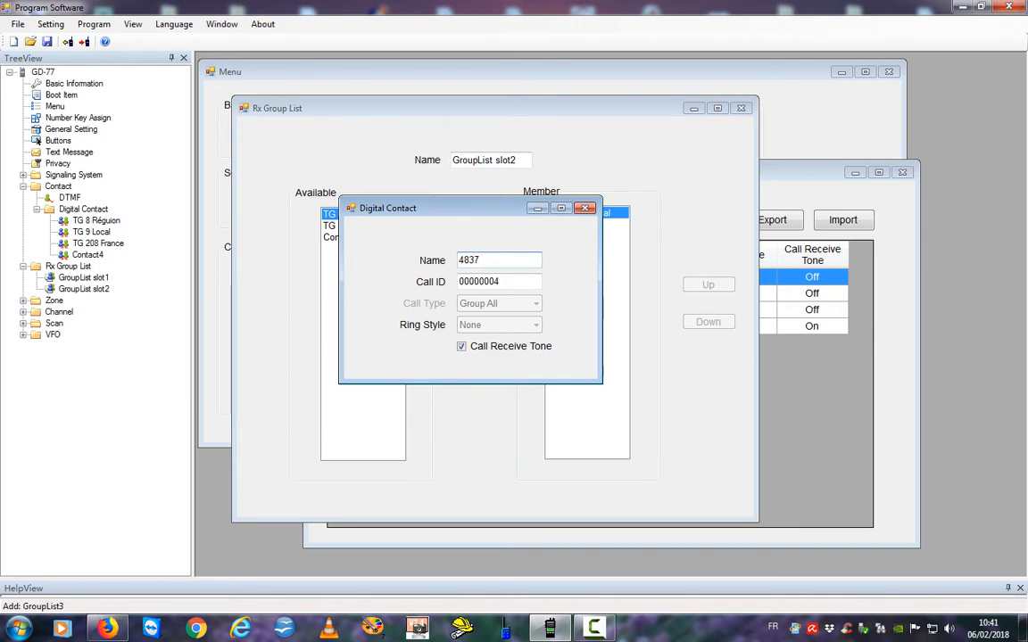
type(" Francophone")
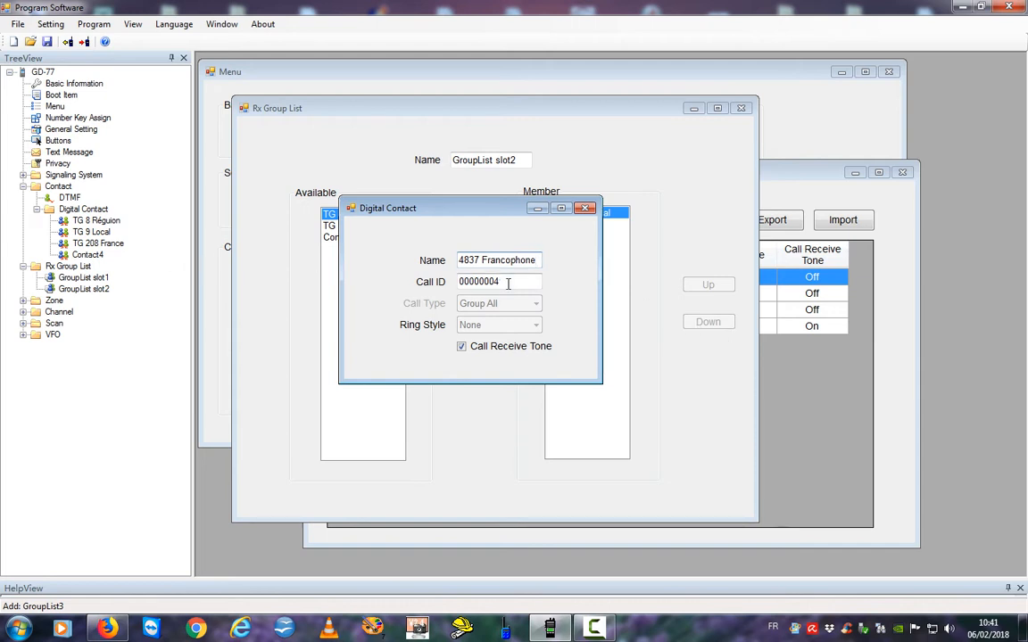
left_click_drag(499, 282, 417, 284)
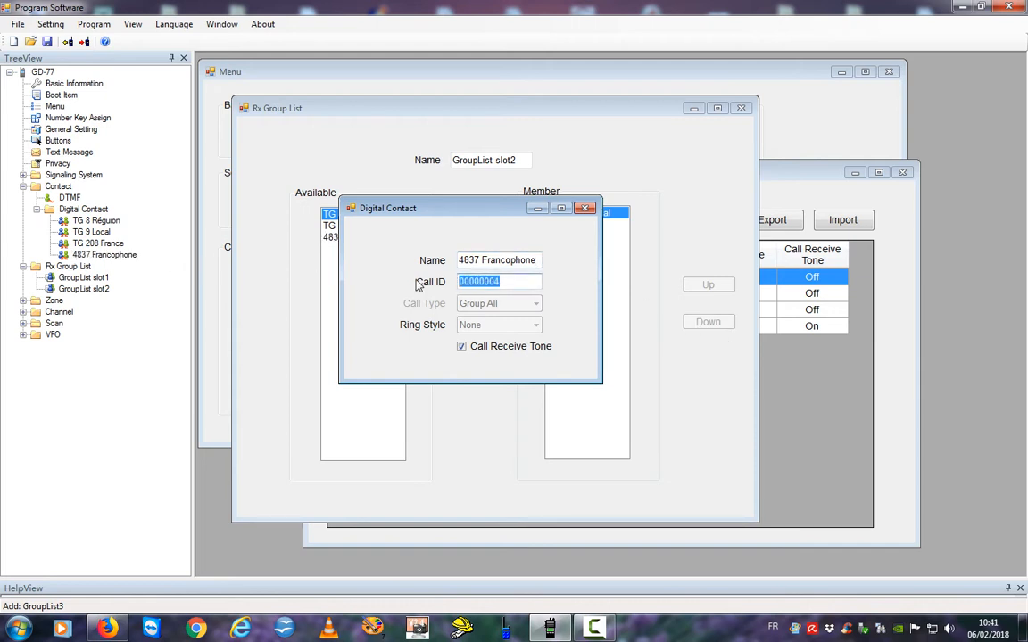
type("4837")
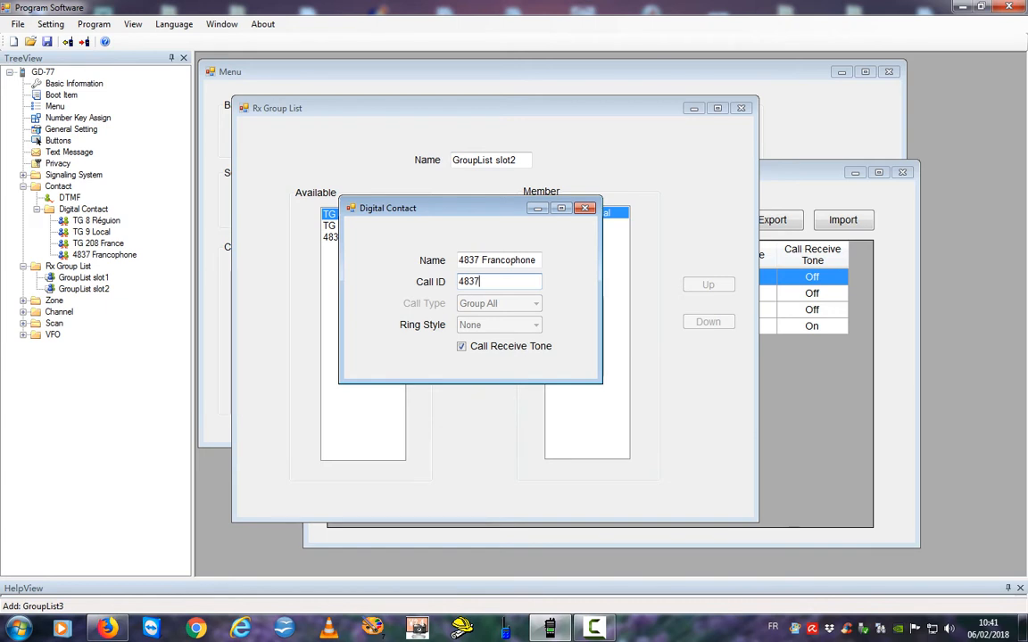
left_click(467, 348)
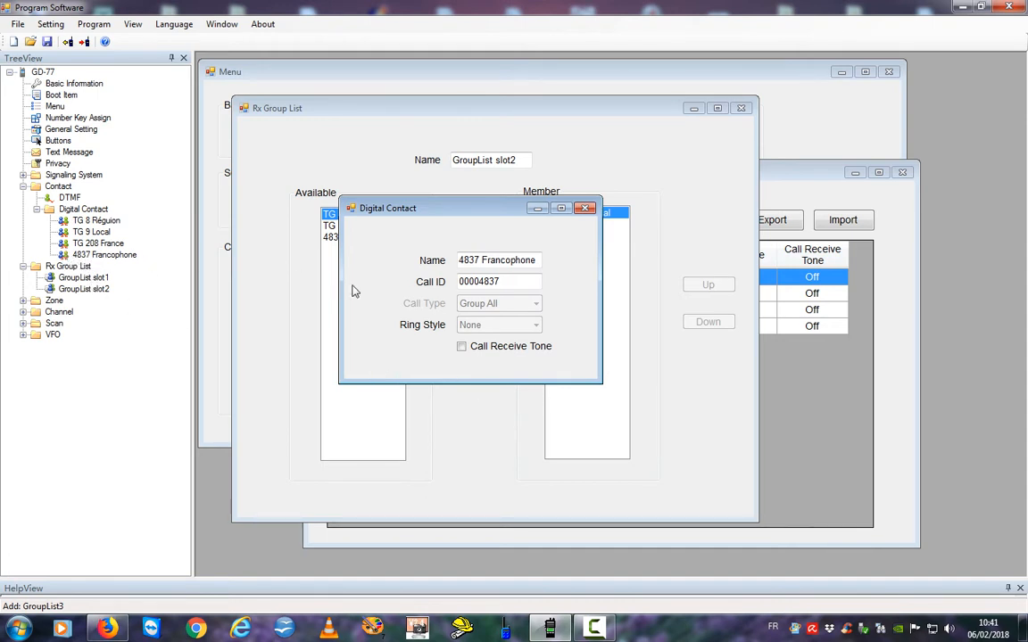
left_click(584, 208)
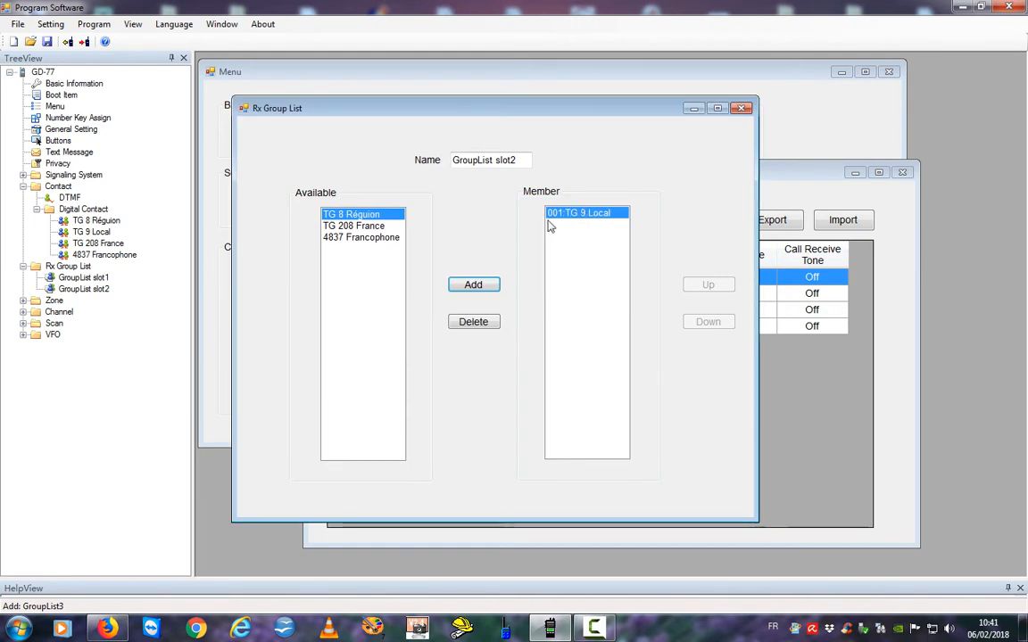
Add 4837 Francophone to GroupList slot2's members.
left_click(52, 290)
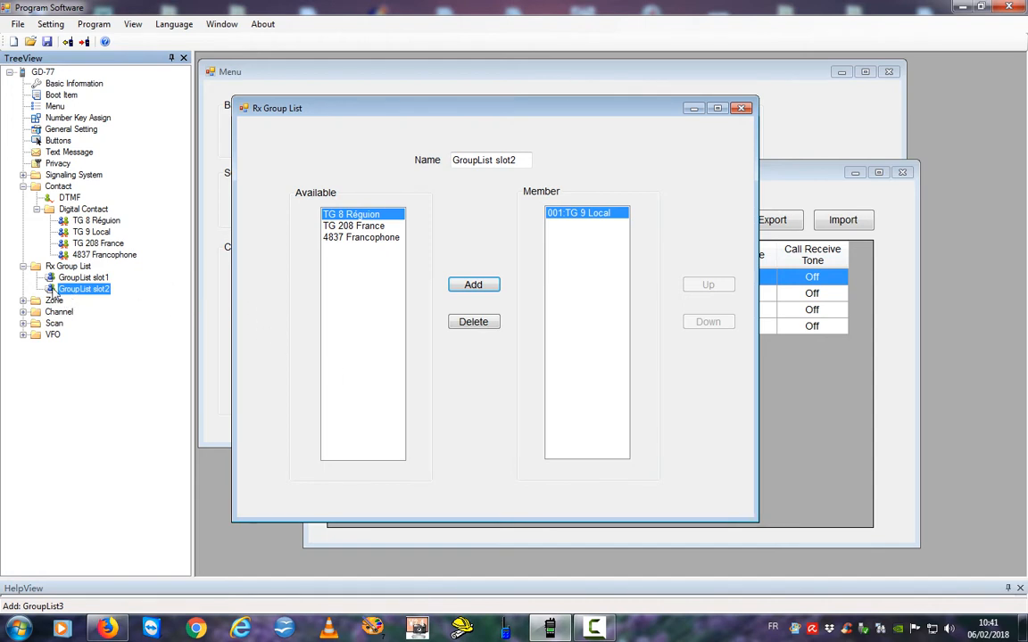
left_click(335, 239)
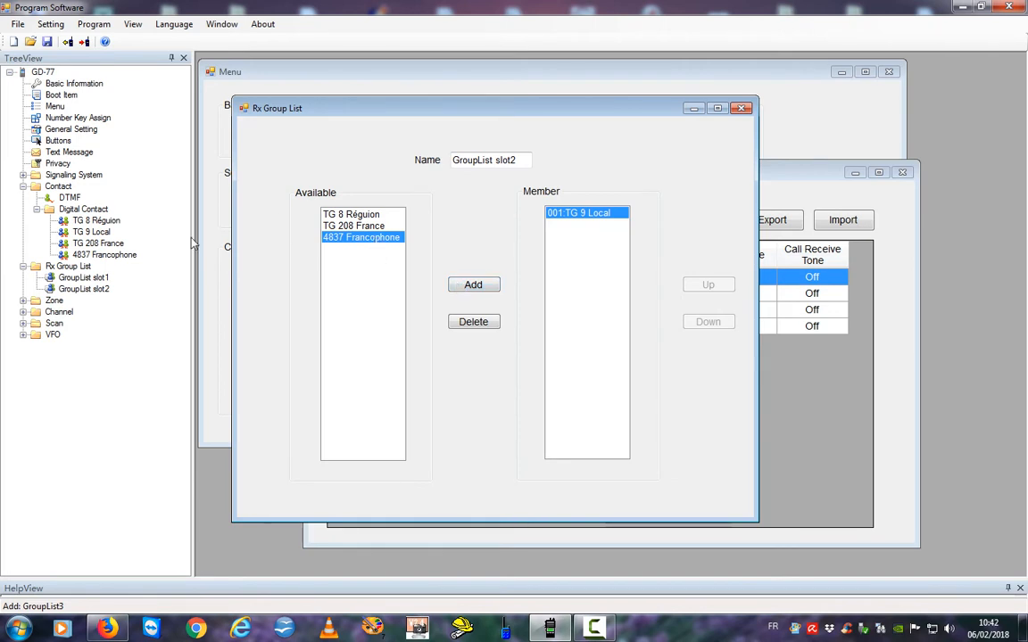
left_click(61, 292)
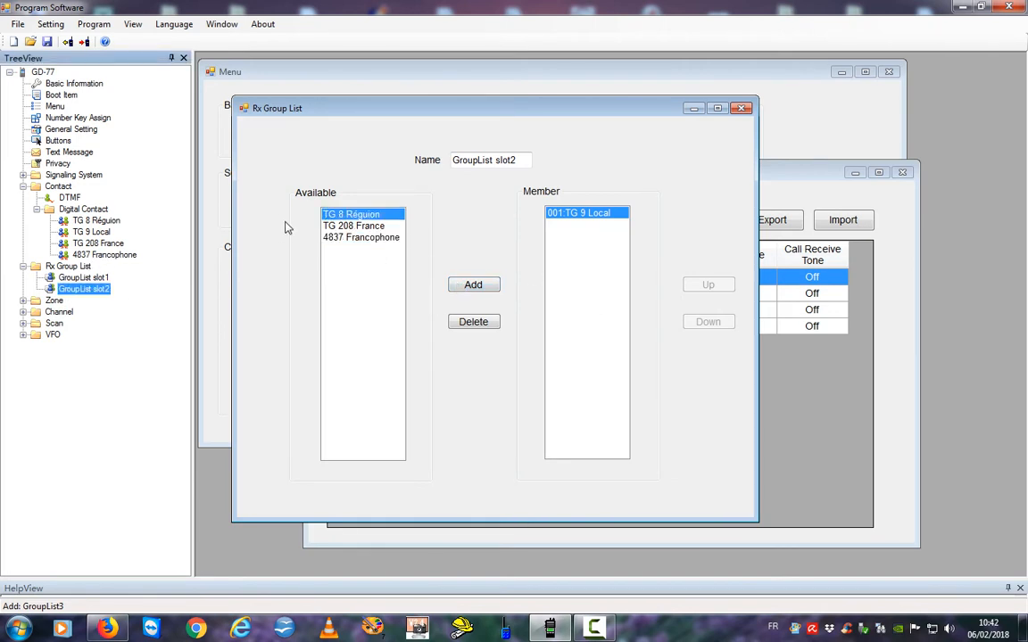
left_click(339, 238)
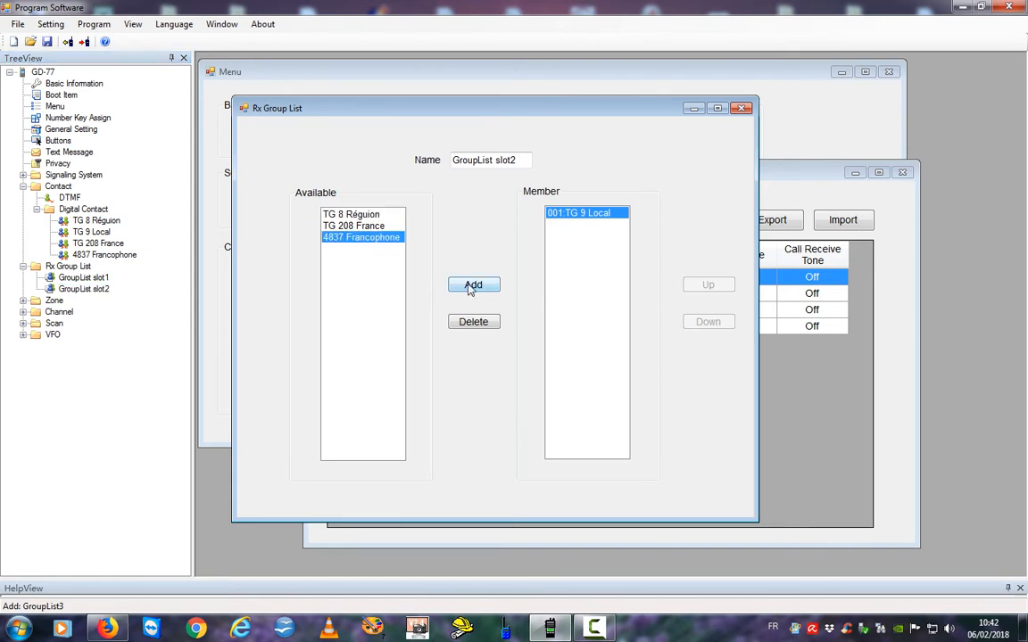
left_click(465, 286)
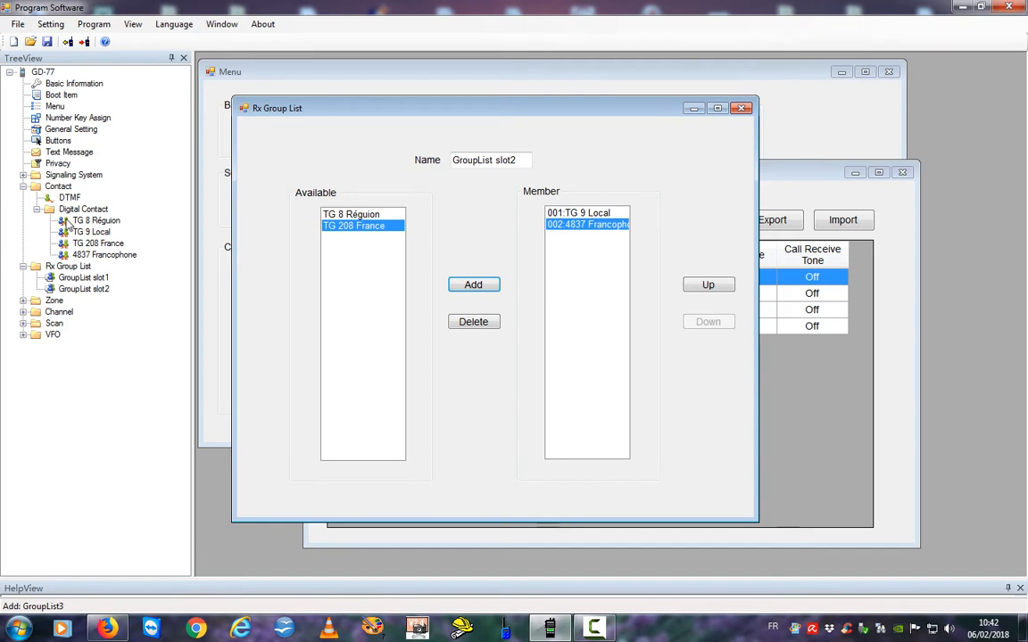
Review TG 9 Local's contact settings, then return to GroupList slot1.
double_click(68, 232)
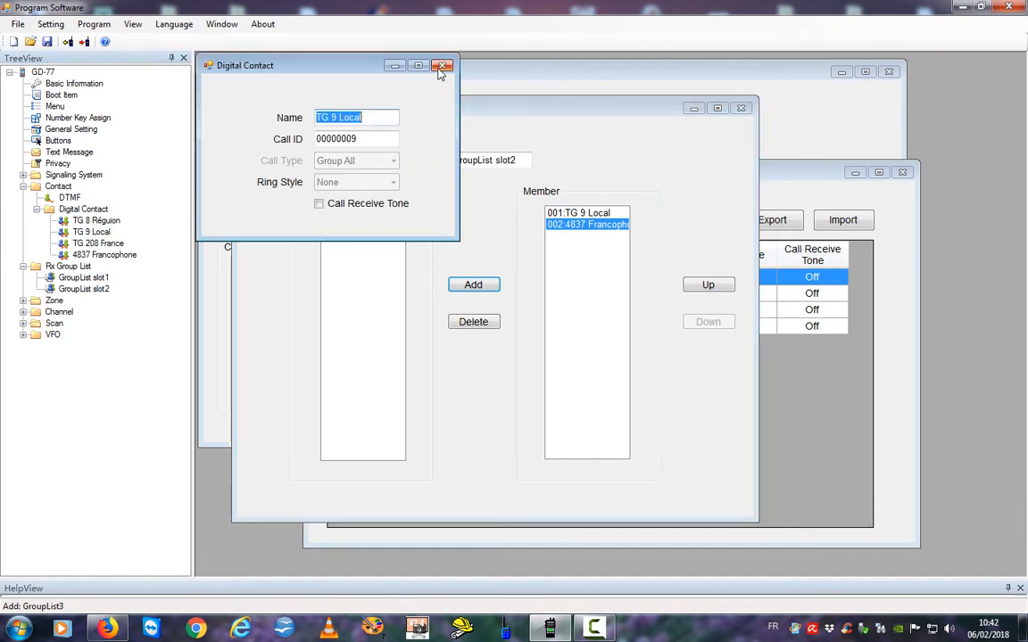
left_click(441, 65)
left_click(60, 278)
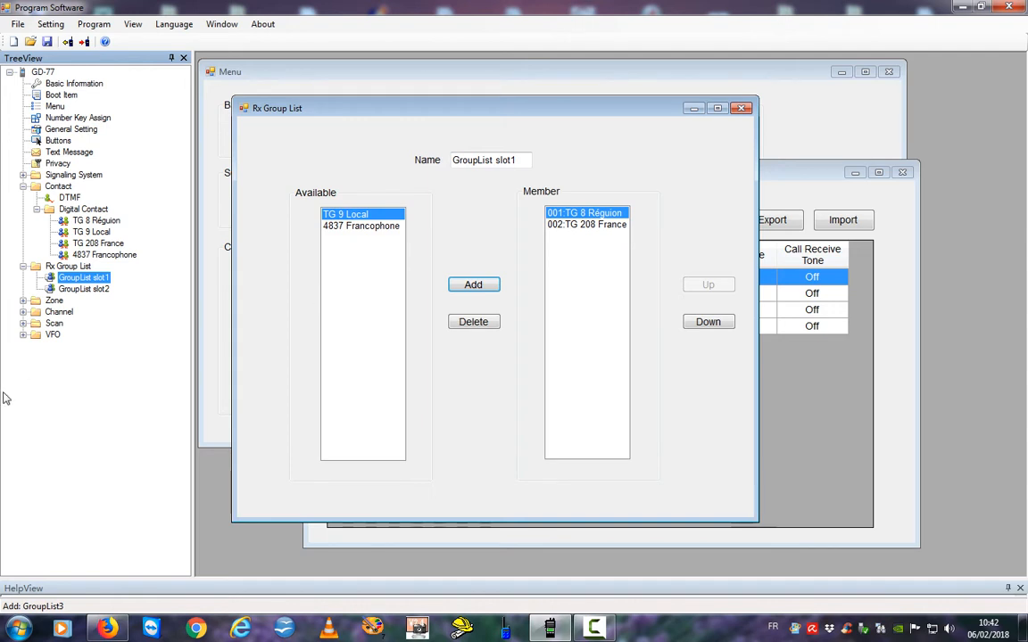
Rename Zone1 to F1ZKR UHF.
left_click(23, 301)
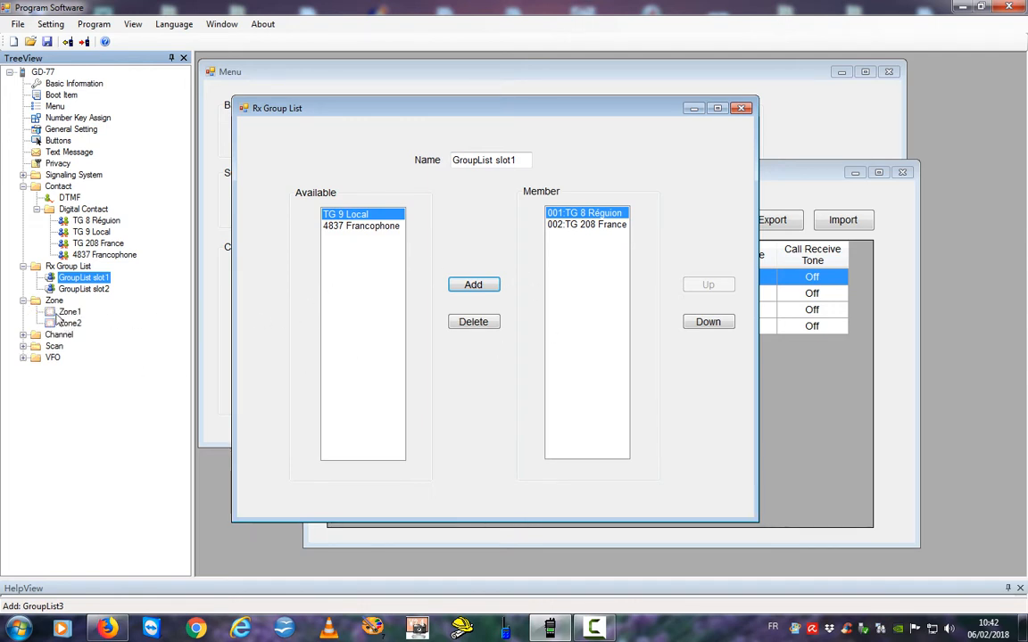
left_click(49, 303)
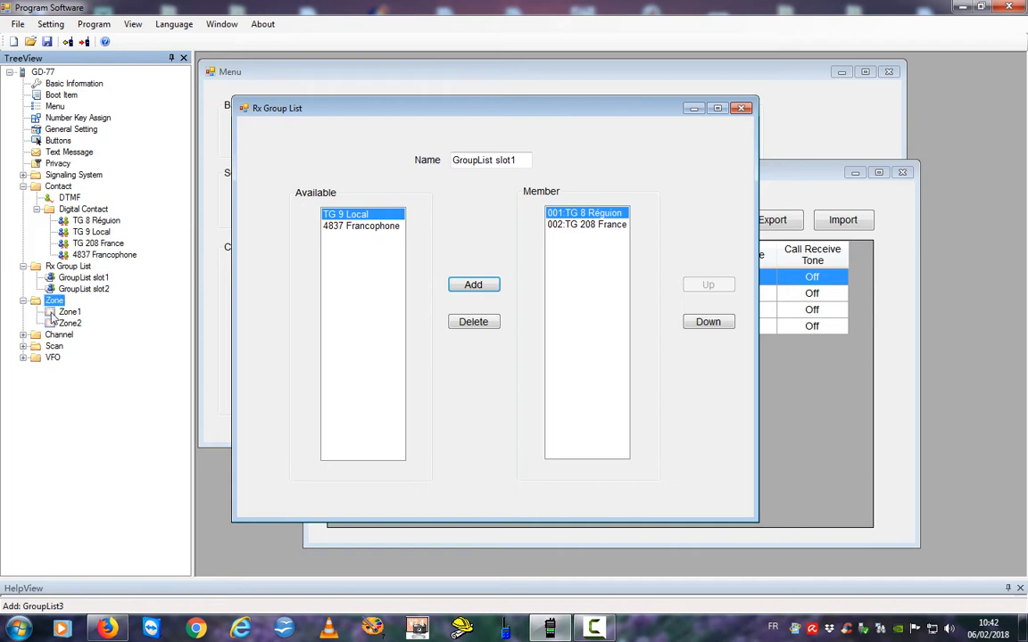
left_click(61, 312)
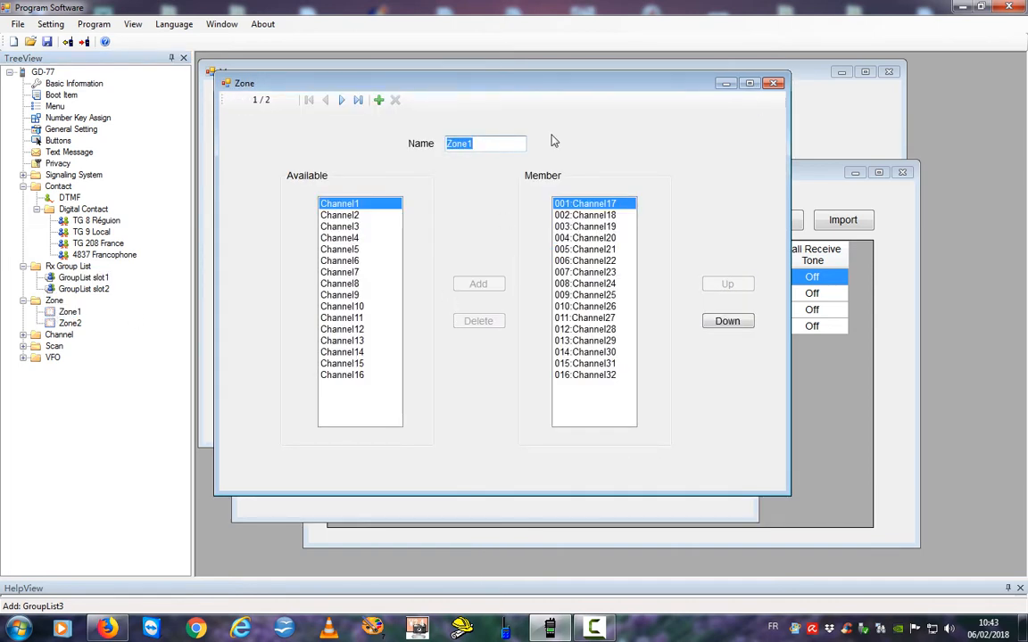
double_click(484, 144)
left_click_drag(484, 144, 429, 143)
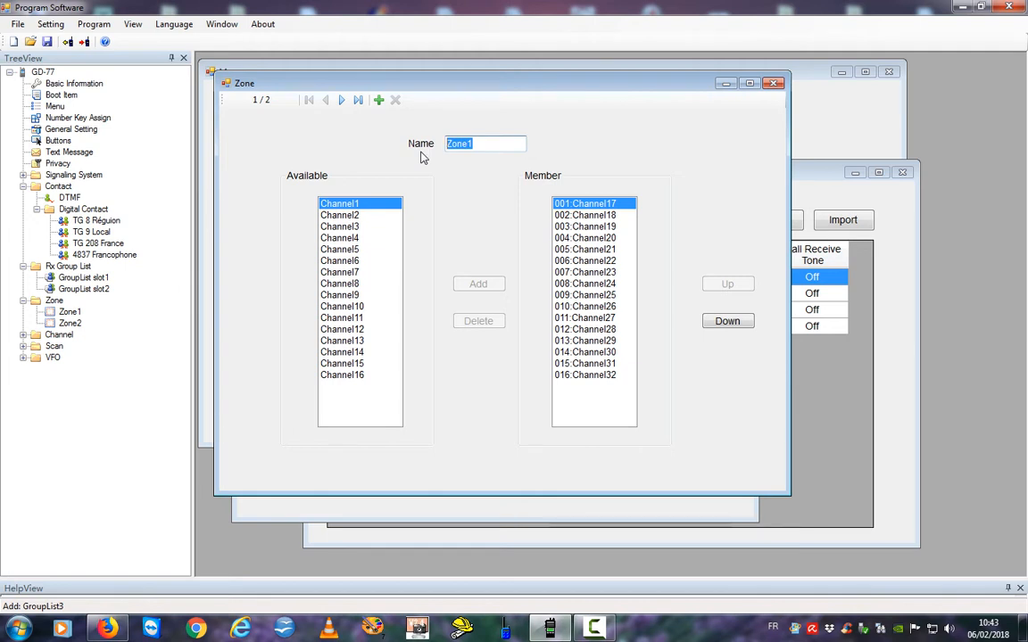
type("F1ZKR UHF")
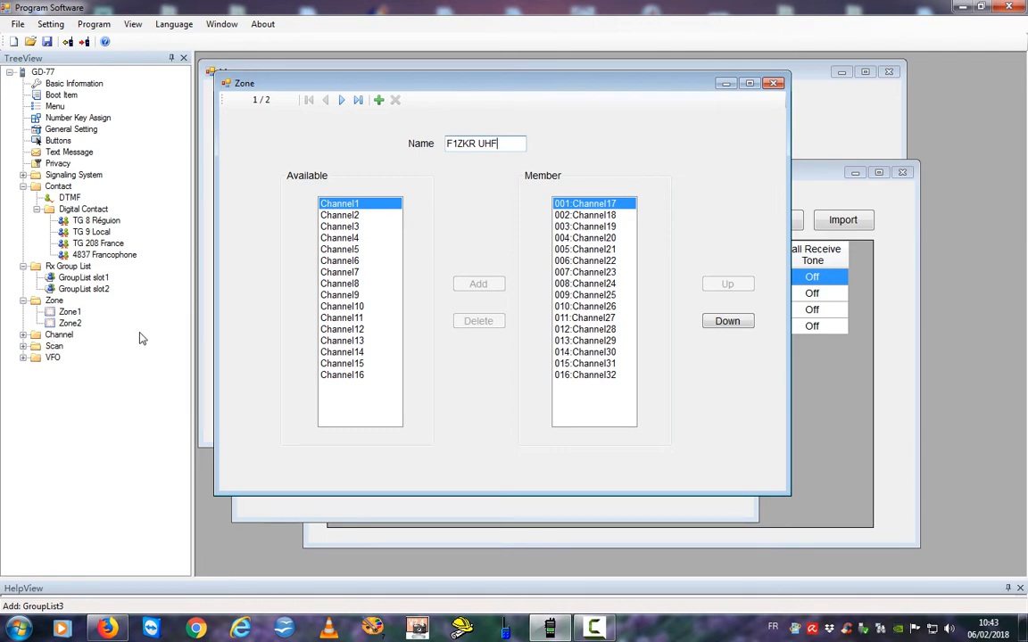
Rename Zone2 to F1ZKR VHF and expand the channel list.
left_click(70, 323)
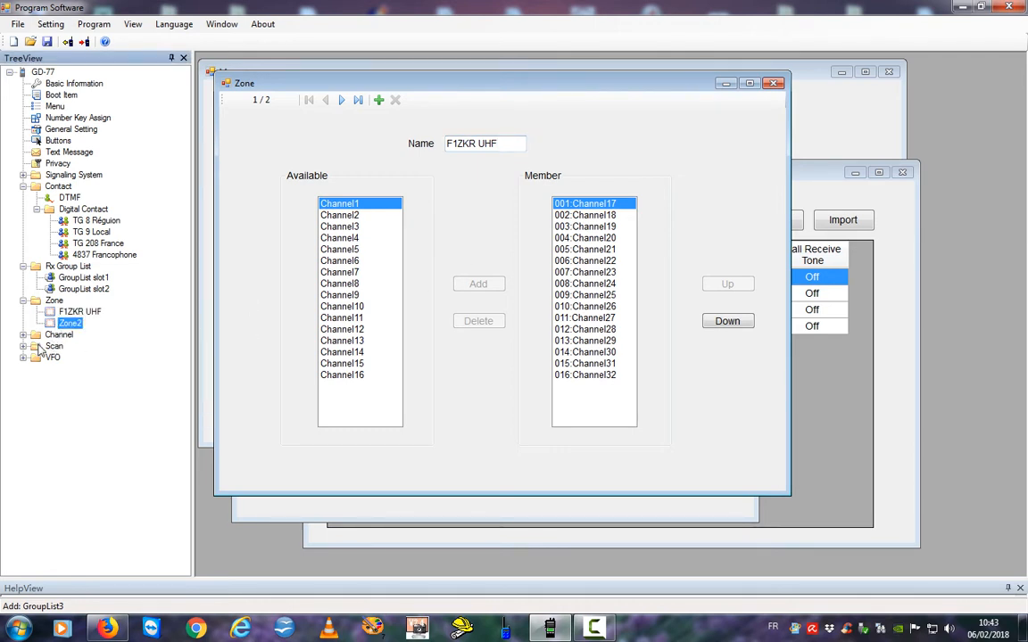
double_click(500, 147)
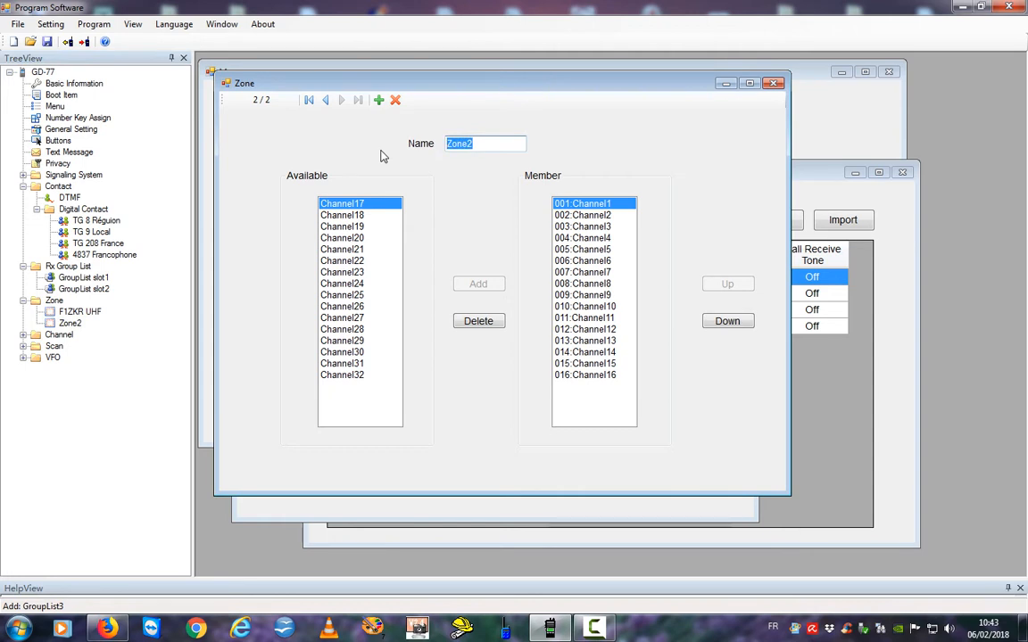
type("F1ZKR VHF")
left_click(76, 312)
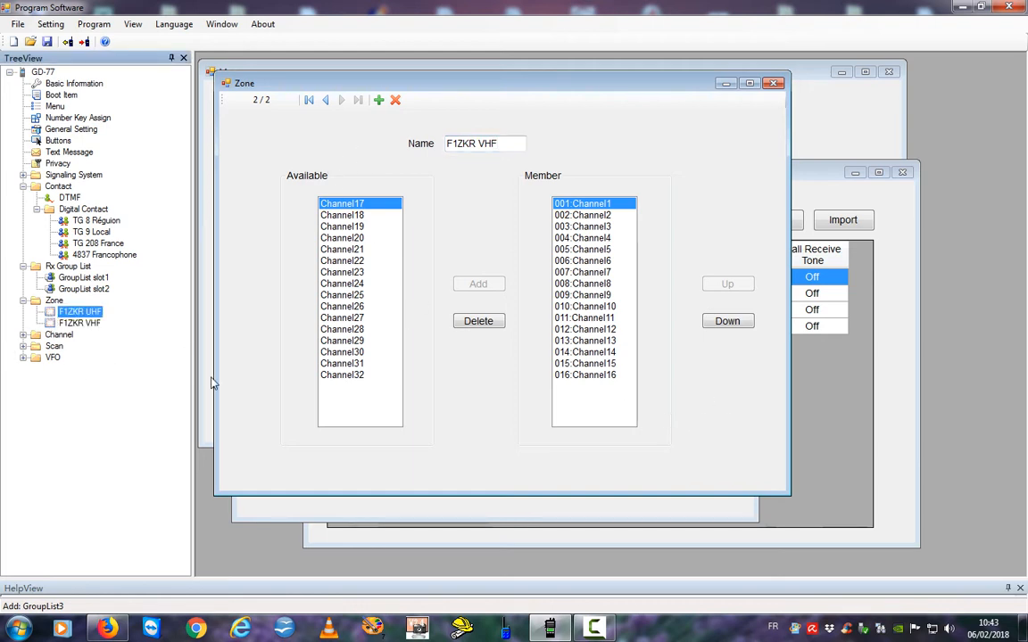
left_click(23, 335)
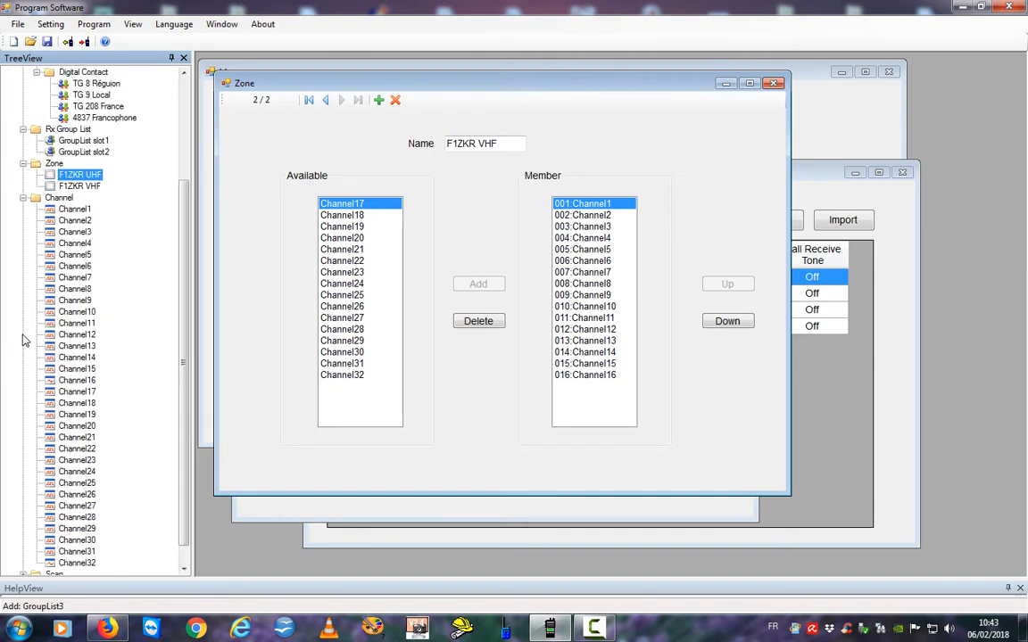
Rename the first channel to TG8 ZKR.
double_click(53, 211)
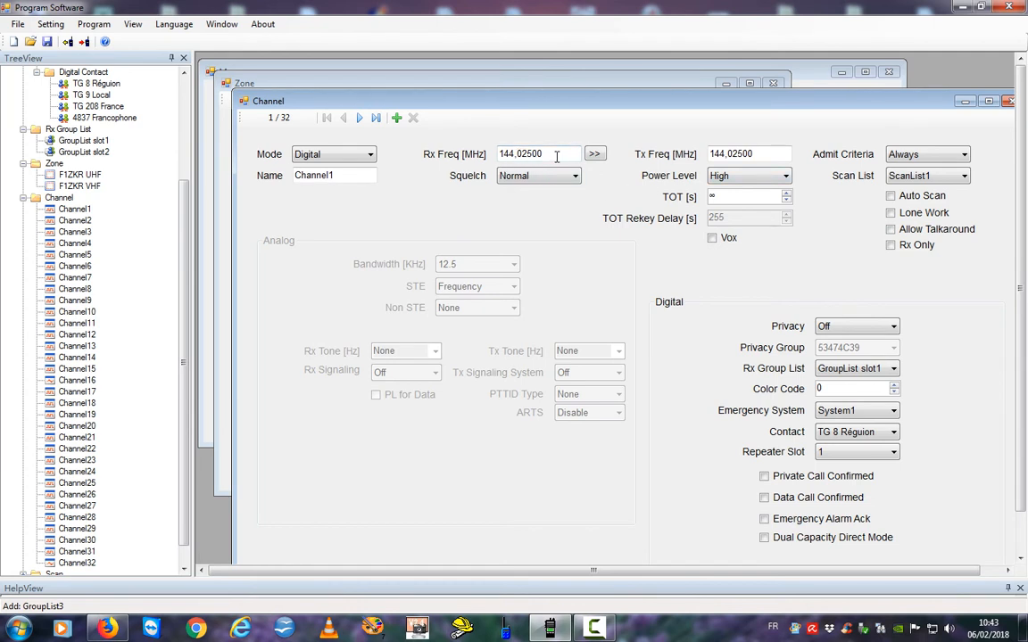
left_click_drag(555, 156, 441, 155)
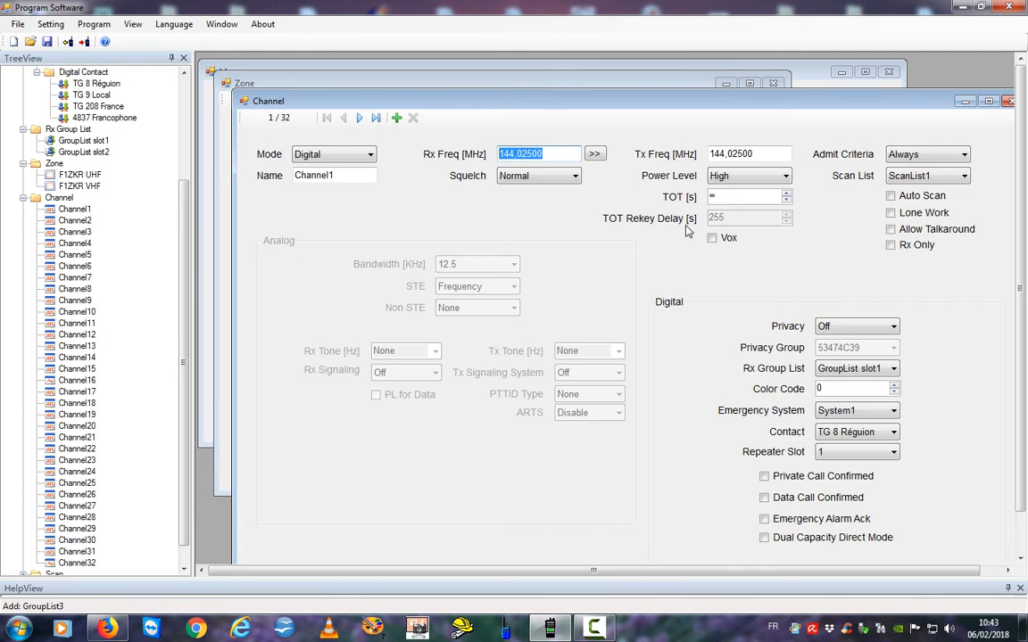
left_click_drag(344, 175, 248, 178)
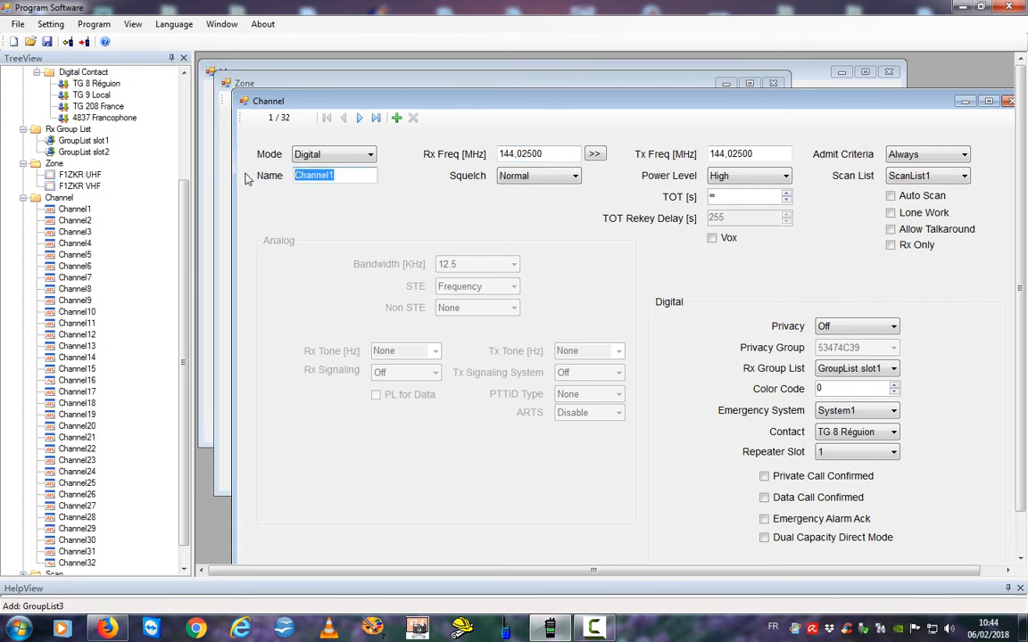
type("TG8 ZKR")
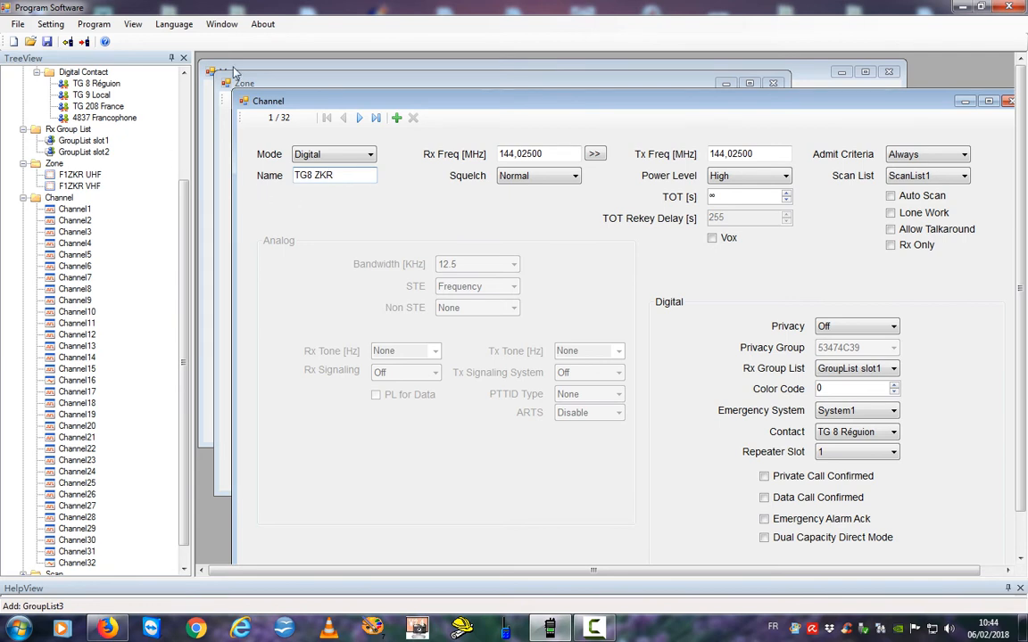
left_click(550, 154)
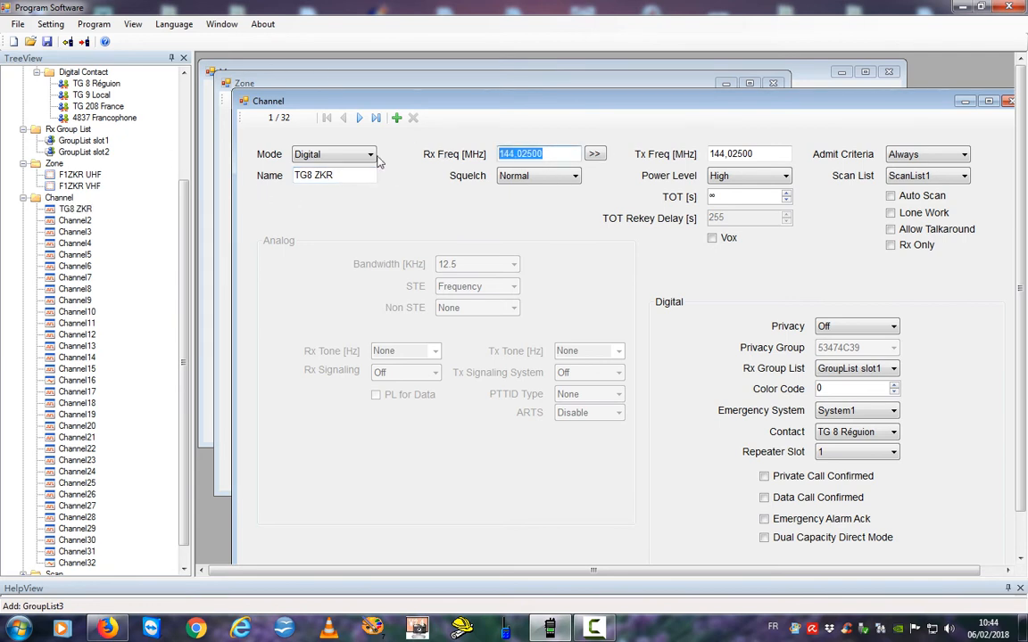
Enter the receive frequency as 430,275 MHz using a comma decimal.
type("4")
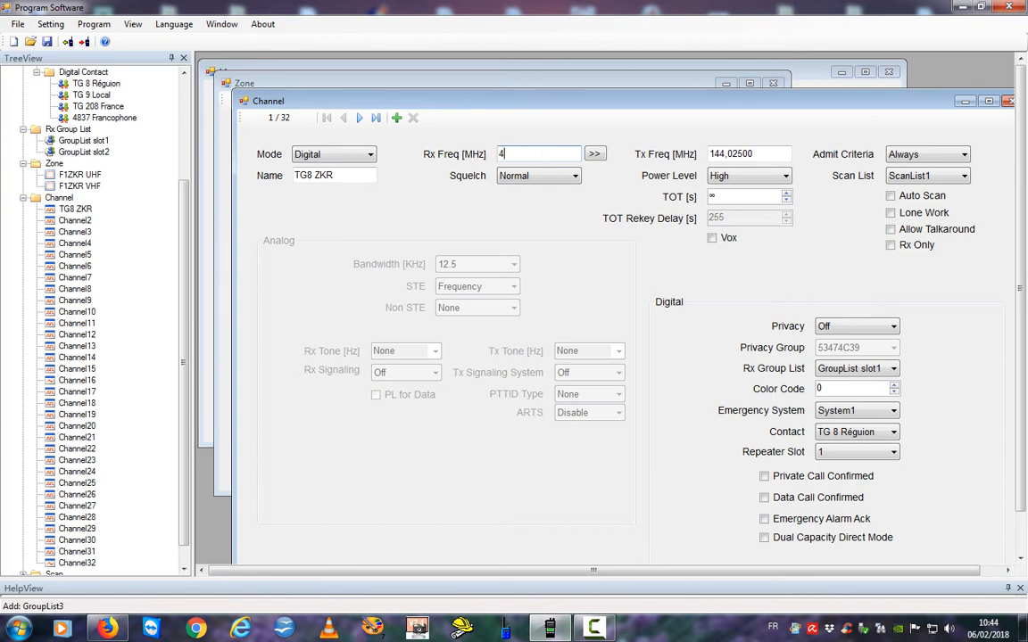
type("39.")
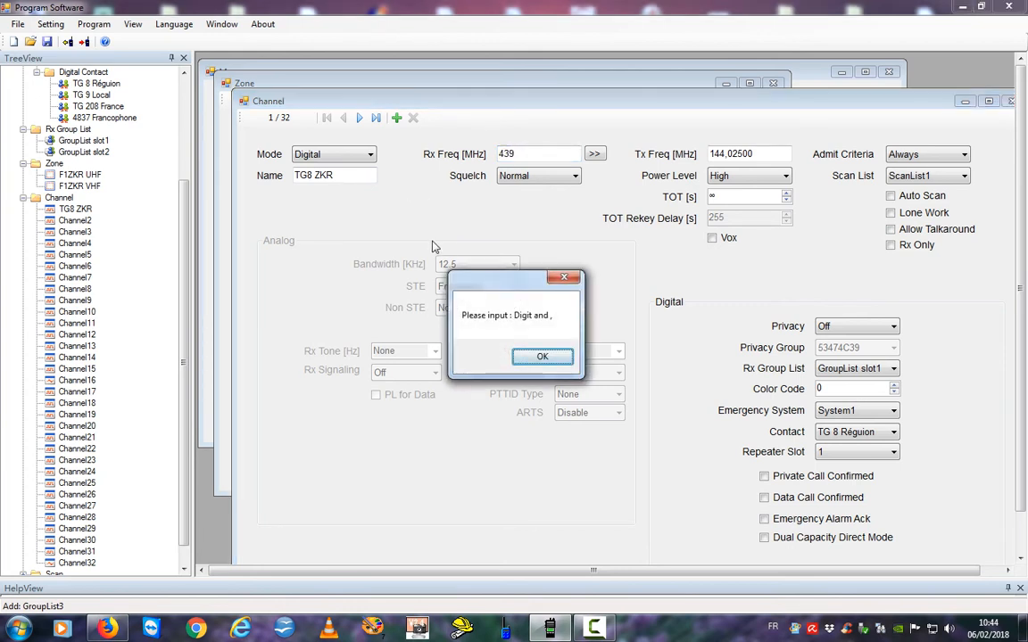
left_click(539, 358)
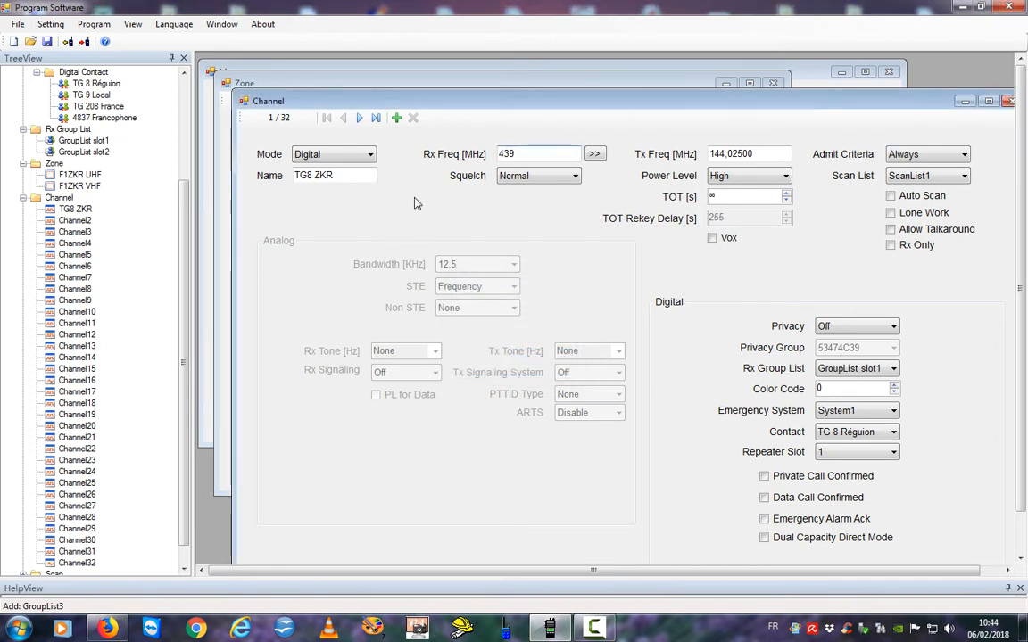
type(".")
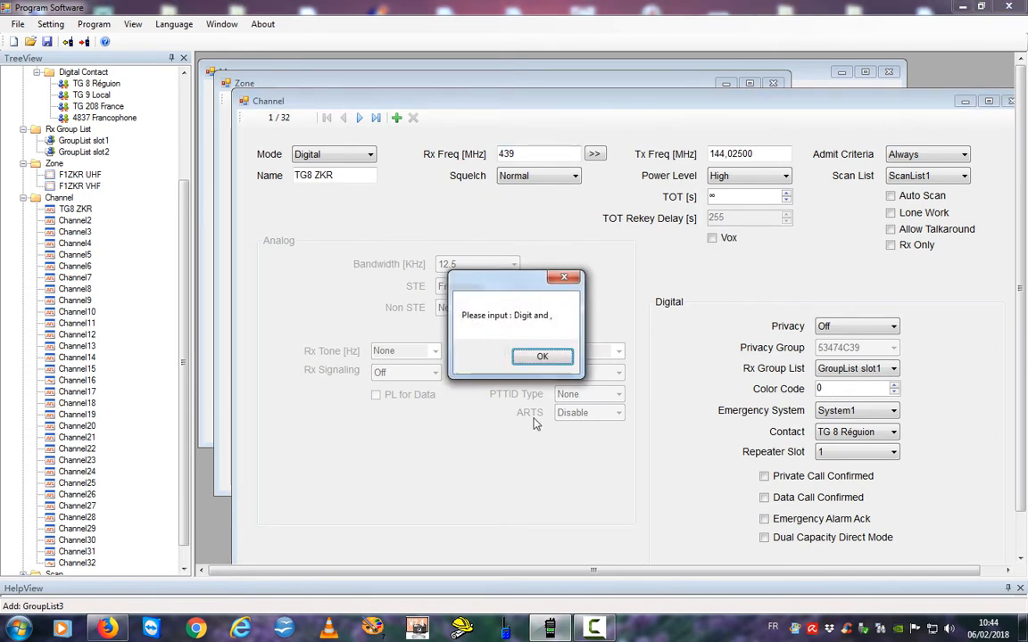
left_click(533, 360)
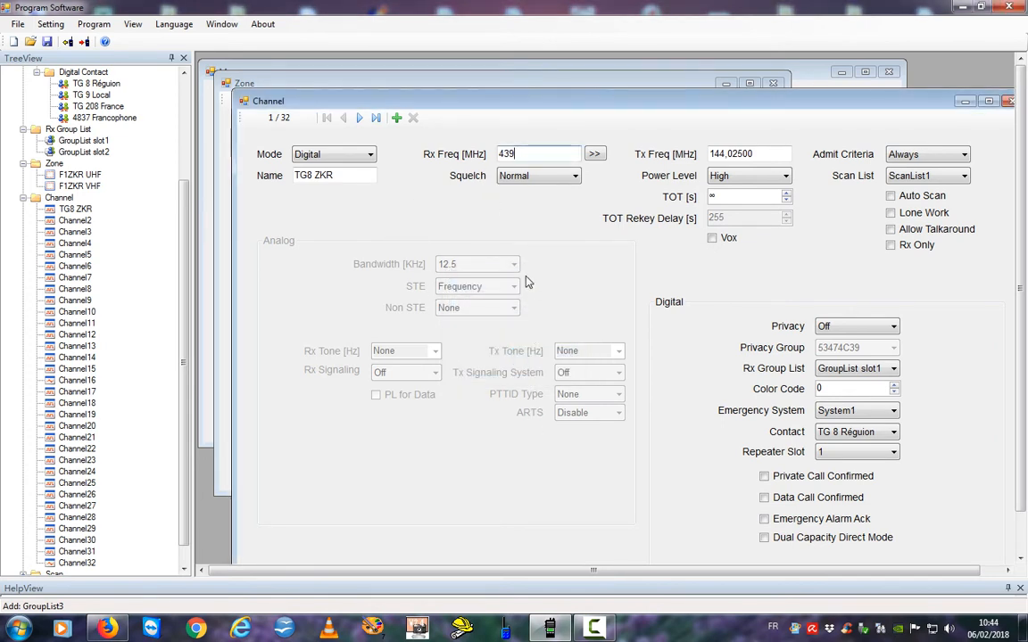
type(",6750")
left_click_drag(544, 154, 455, 153)
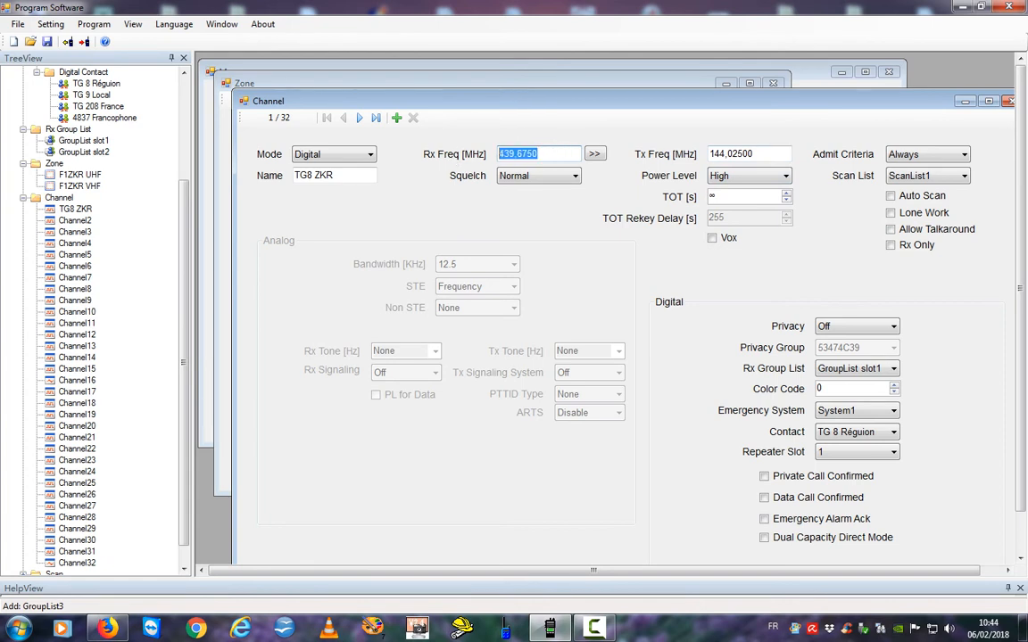
type("430")
Confirm Rx 430,27500 MHz and set the transmit frequency to 439,67500 MHz.
key("Tab")
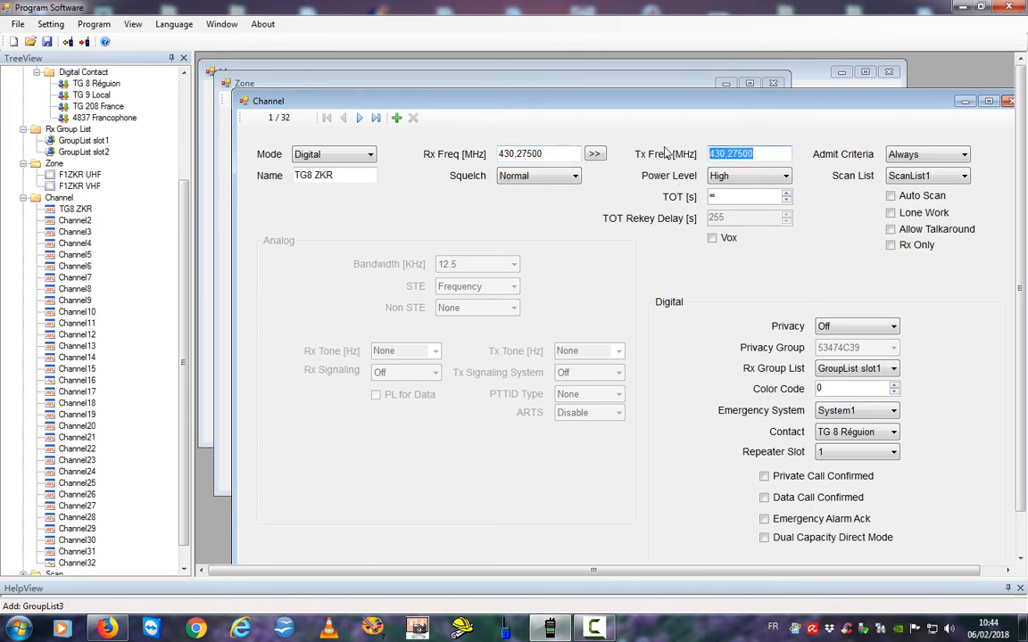
type("439")
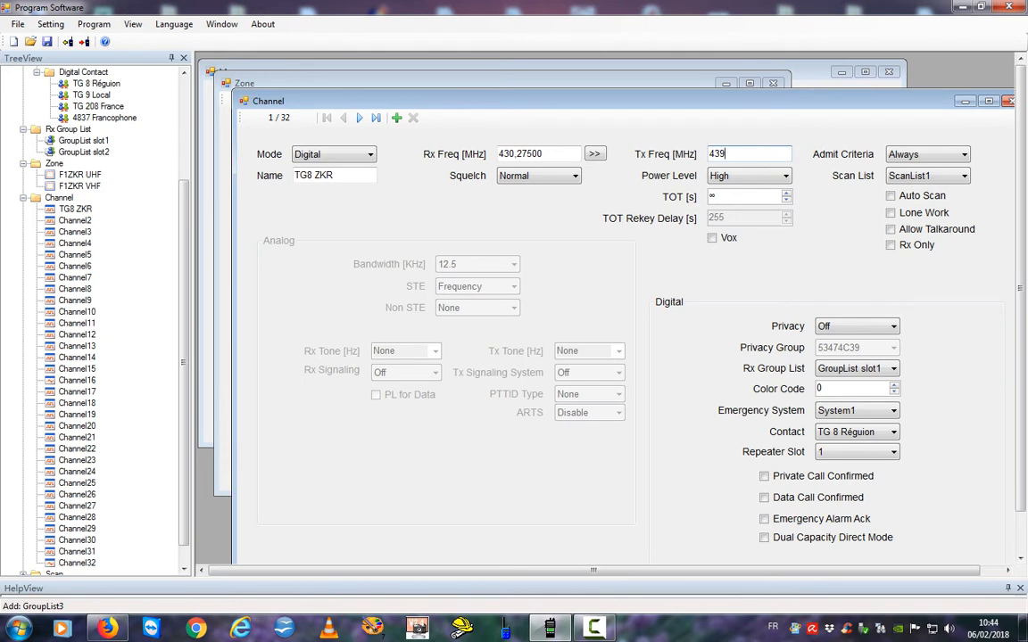
type(",675")
key("Tab")
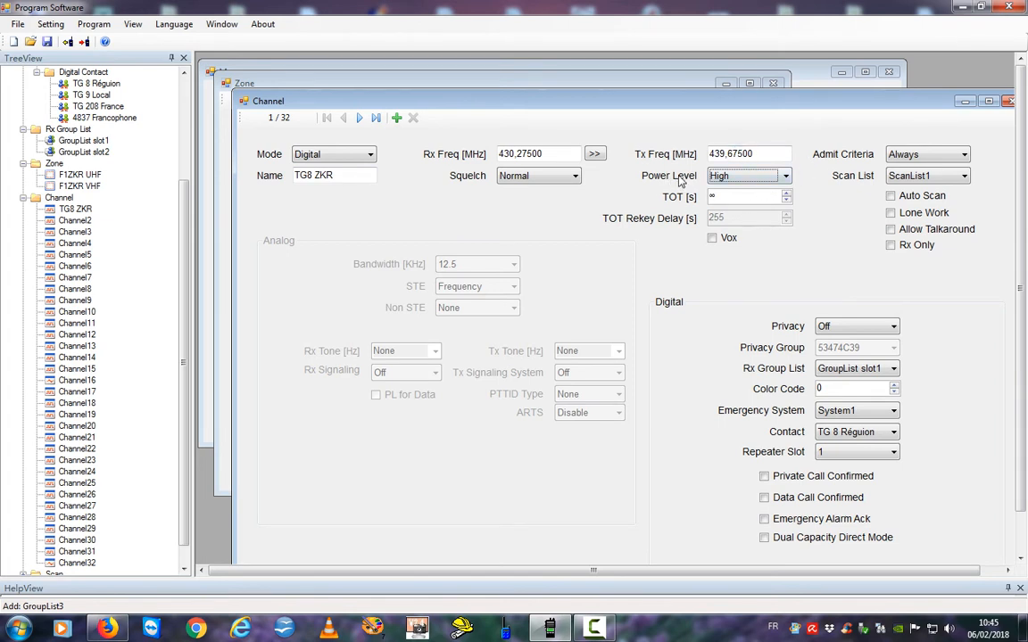
Set transmit timeout to 180 s, rekey delay to 0, and admit criteria to Color Code.
left_click(786, 196)
left_click(786, 196)
left_click(786, 196)
left_click(786, 195)
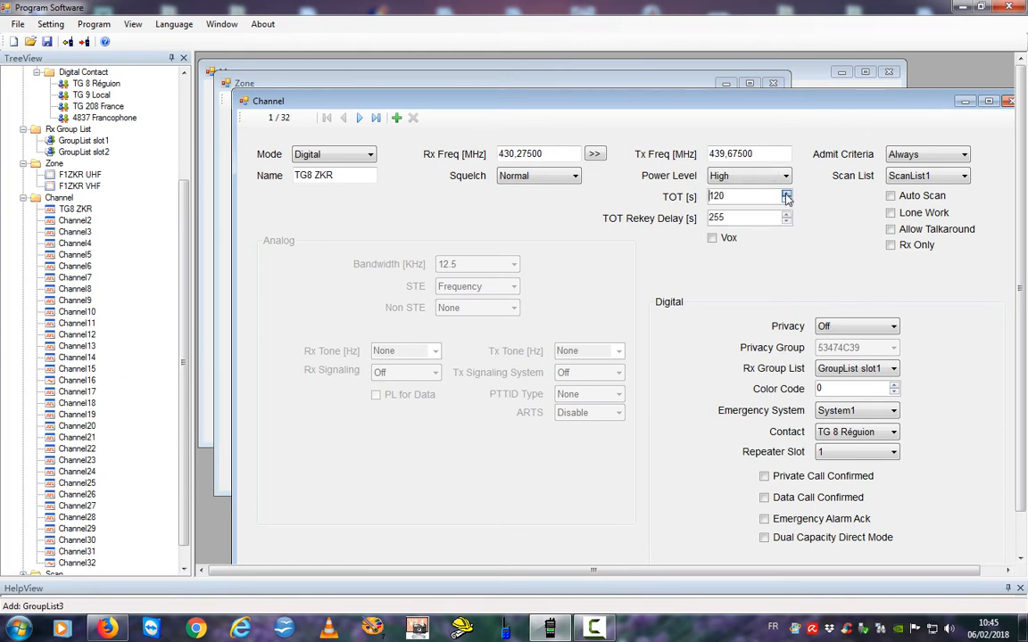
left_click(786, 195)
left_click(786, 221)
left_click(787, 217)
left_click(962, 155)
left_click(961, 156)
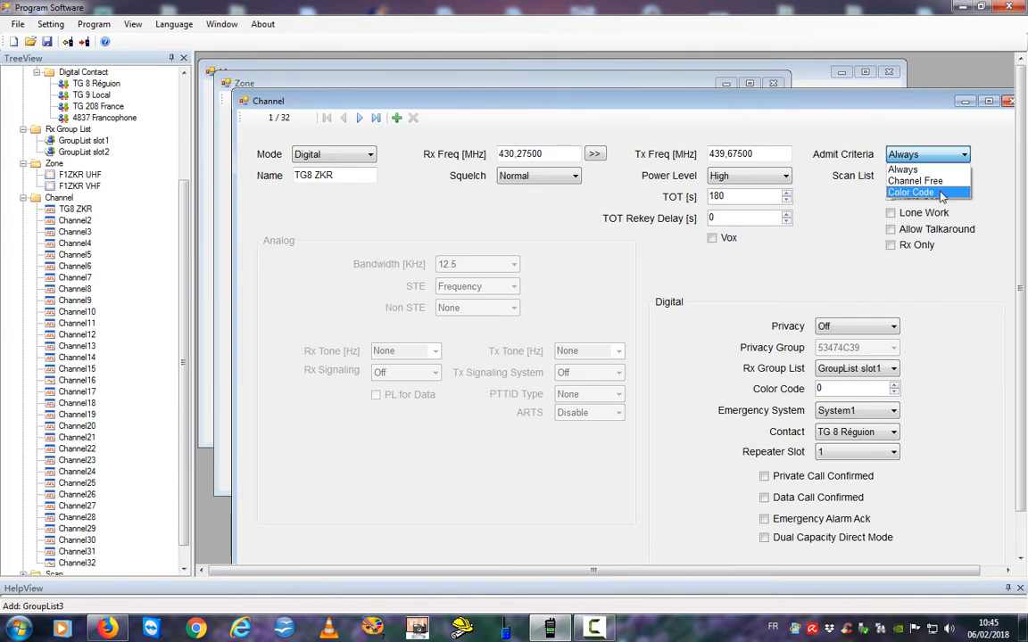
left_click(941, 196)
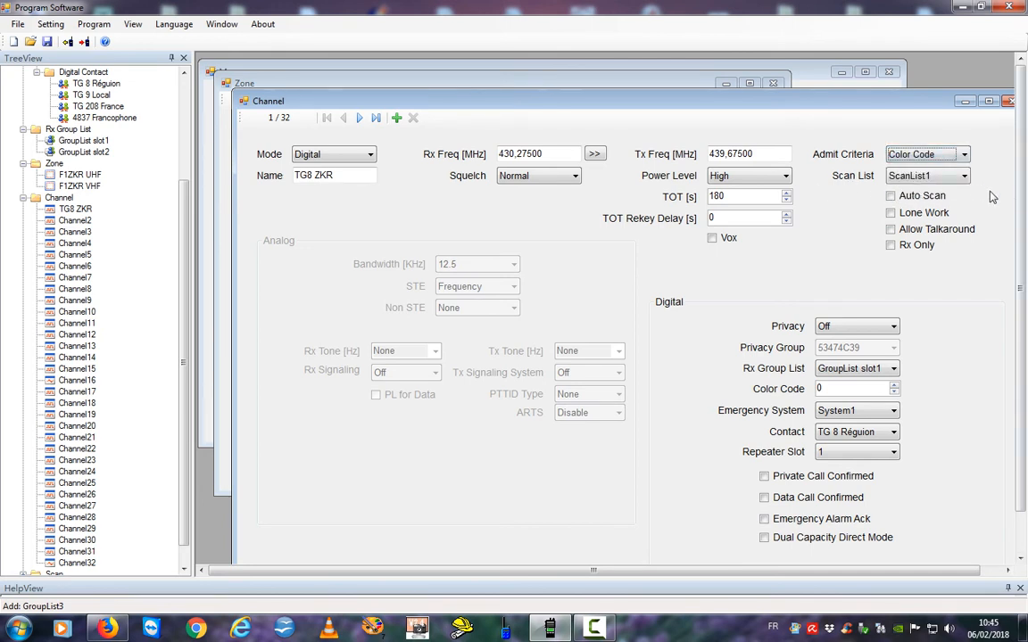
Keep ScanList1 and GroupList slot1, set colour code 1 and emergency system None.
left_click(968, 177)
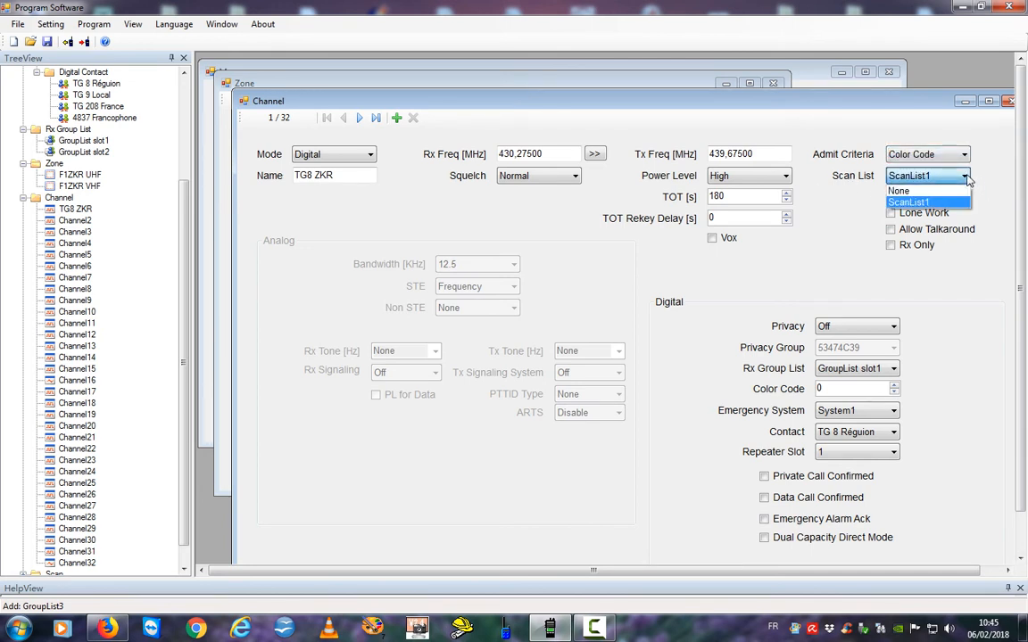
left_click(966, 176)
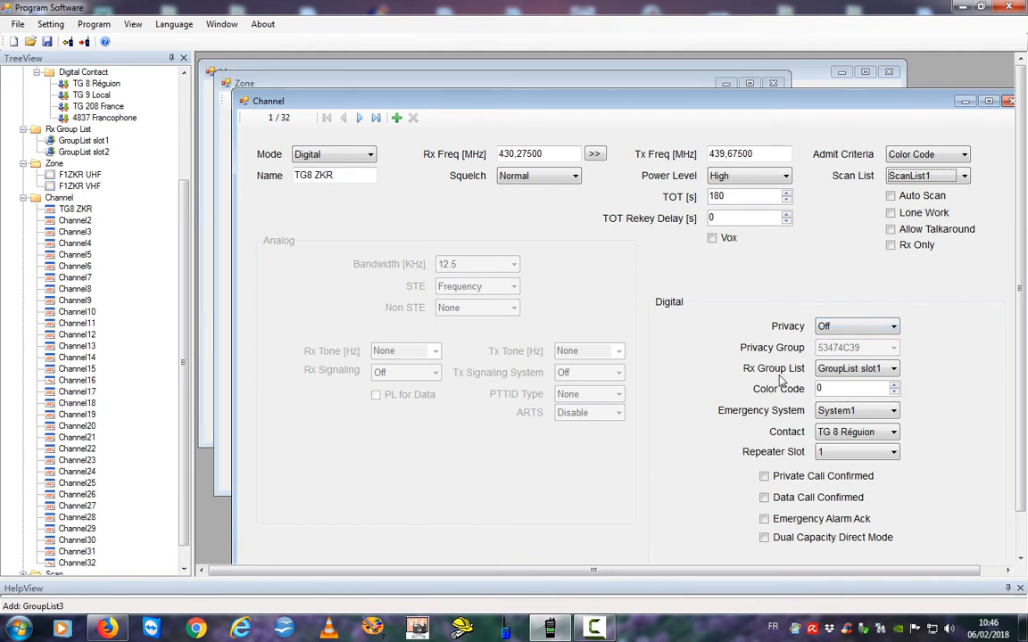
left_click(893, 369)
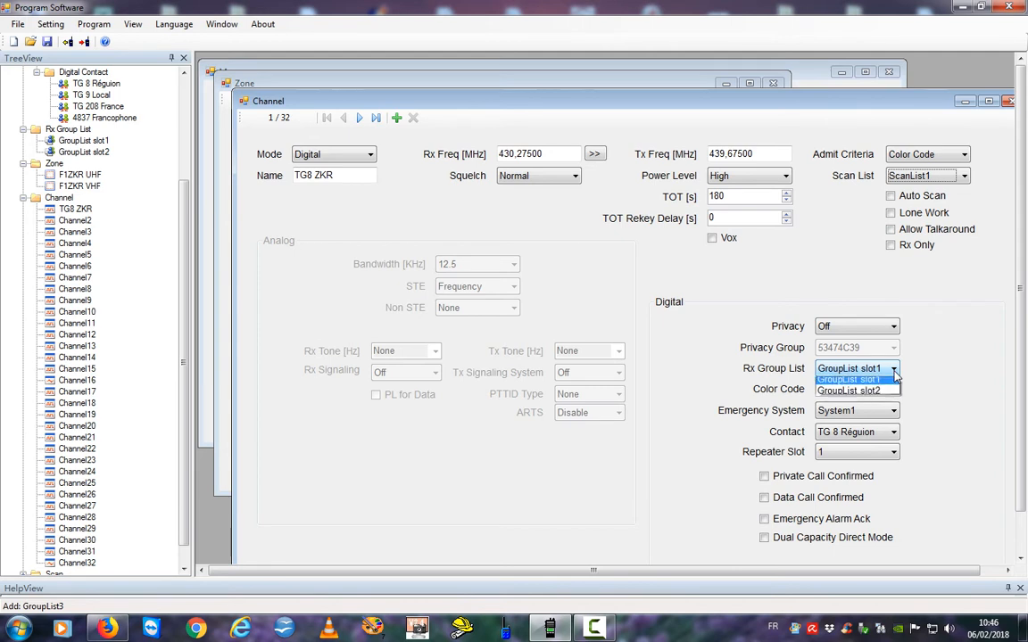
left_click(895, 376)
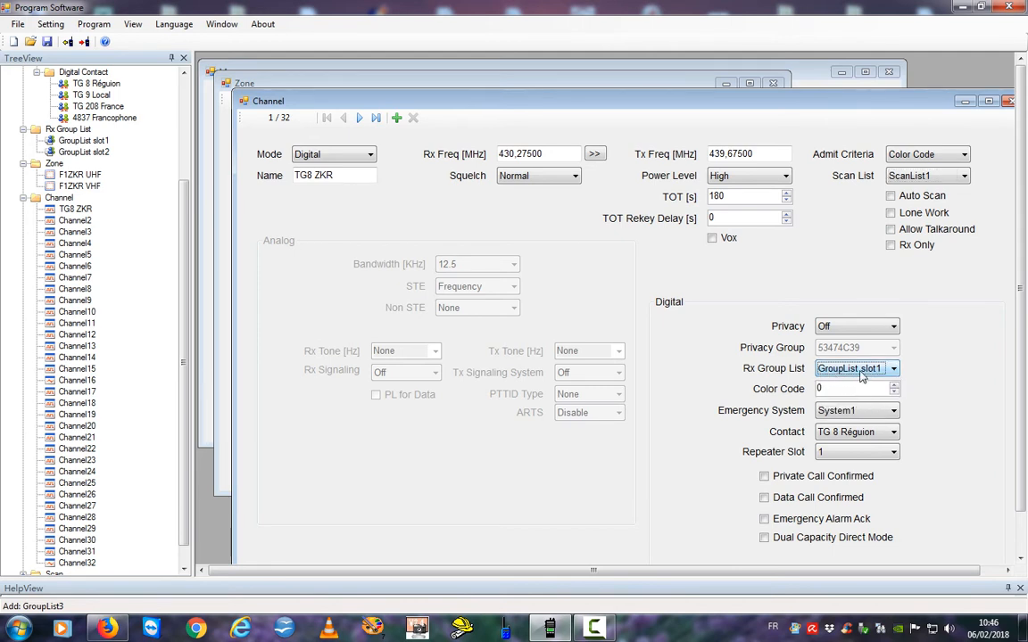
left_click(894, 385)
left_click(894, 412)
left_click(834, 425)
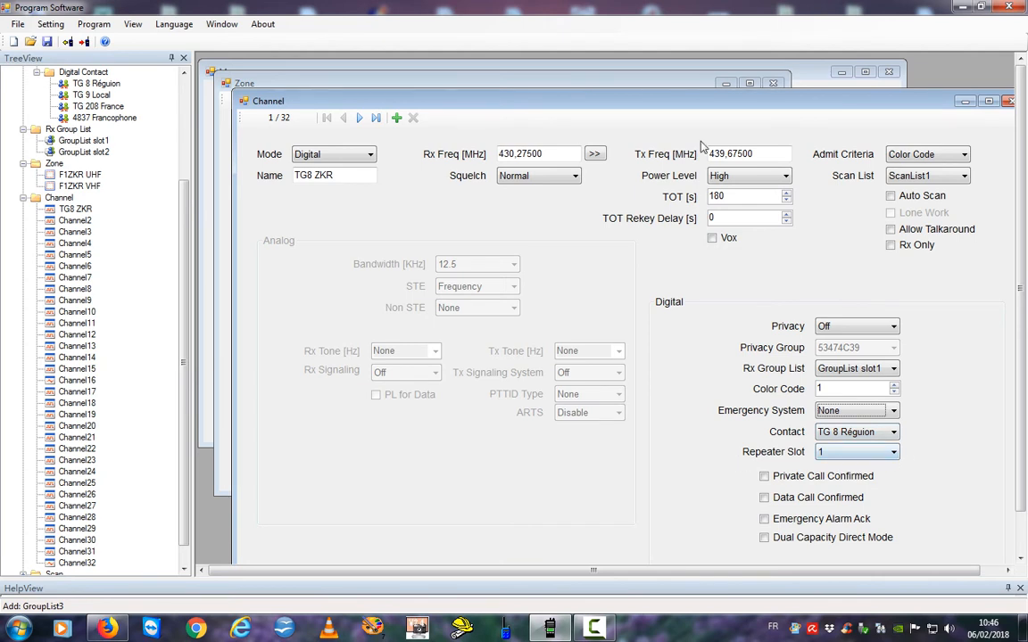
left_click_drag(622, 98, 652, 68)
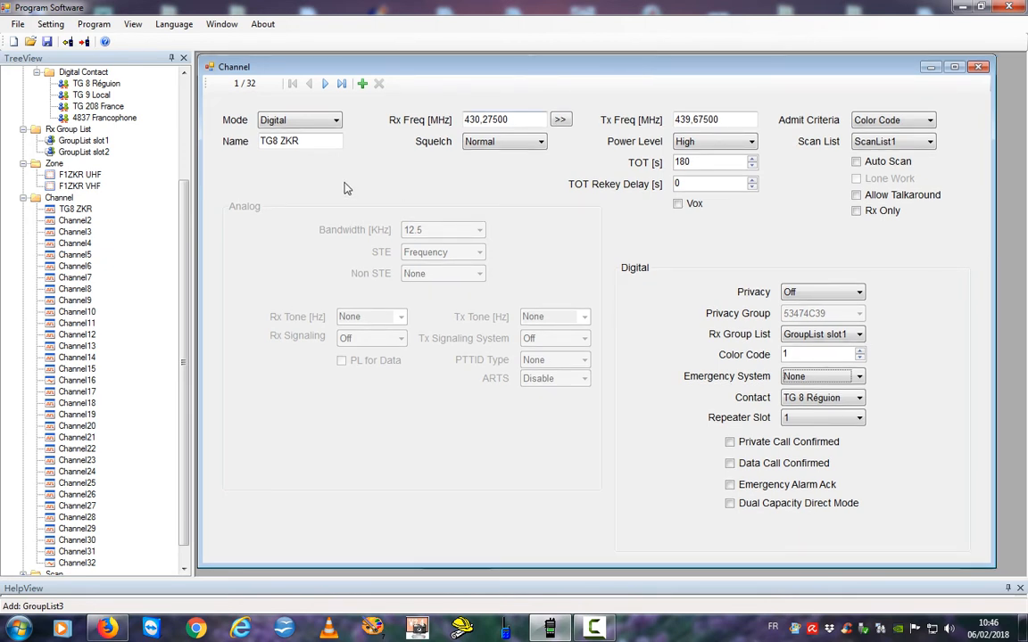
Rename the first channel to TG8 ZKR U.
left_click(311, 140)
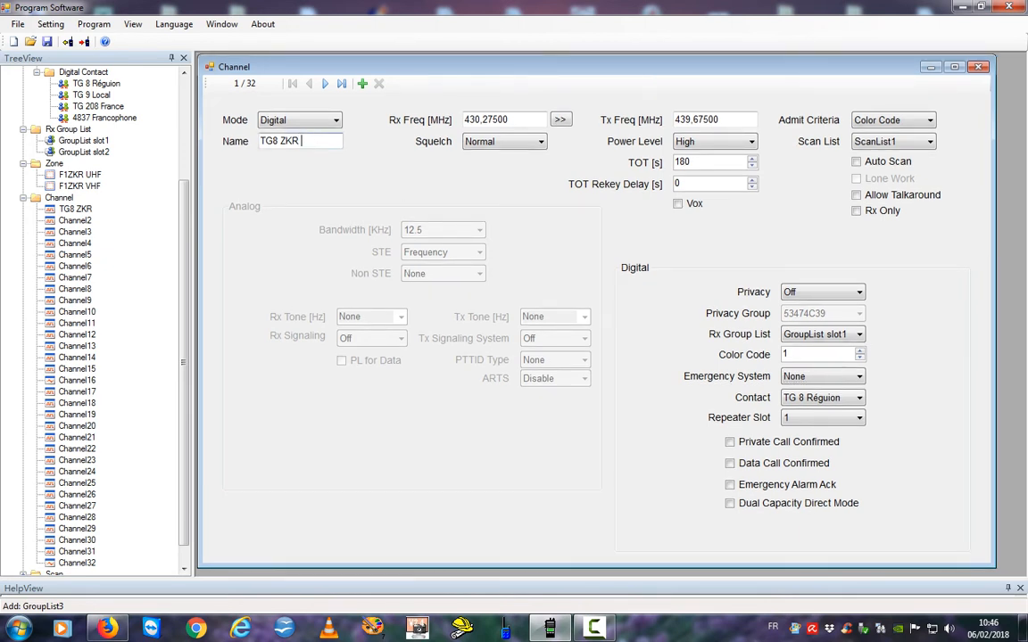
type("U")
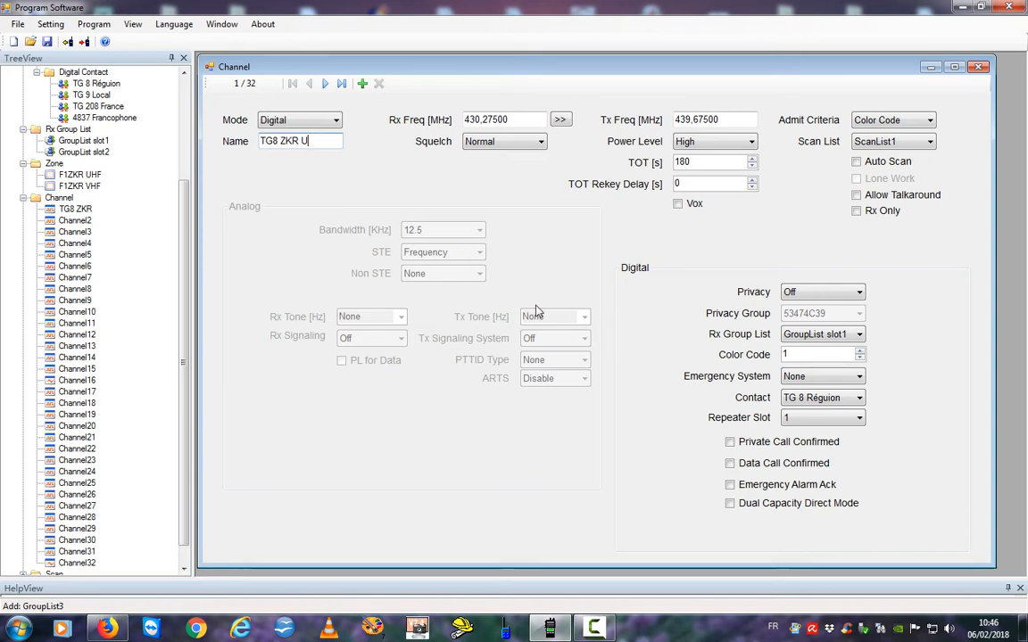
left_click(73, 221)
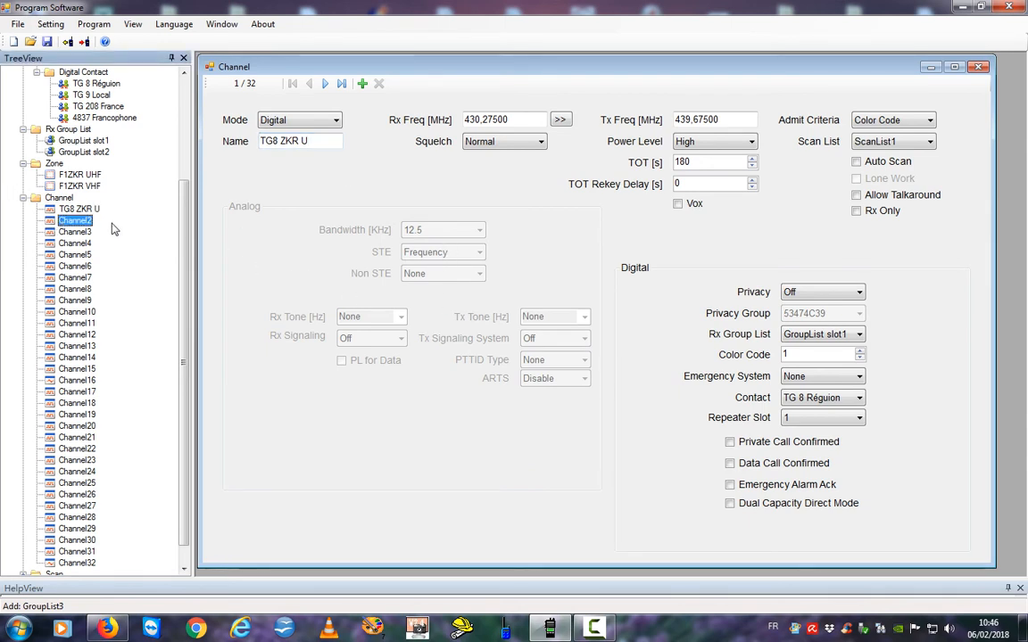
Copy channel TG8 ZKR U and paste its settings onto Channel2.
right_click(51, 211)
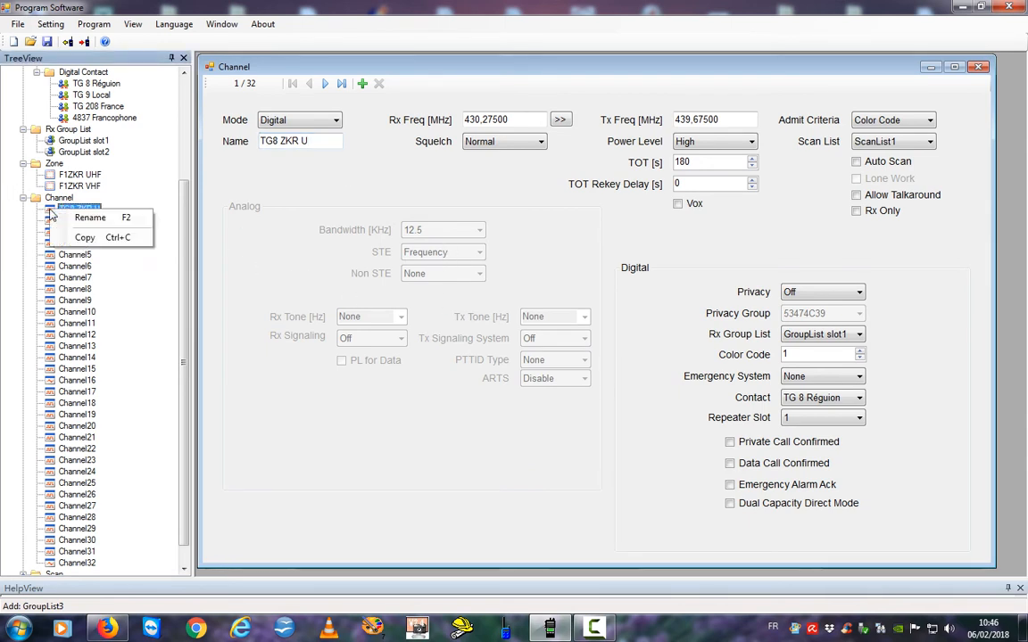
left_click(86, 238)
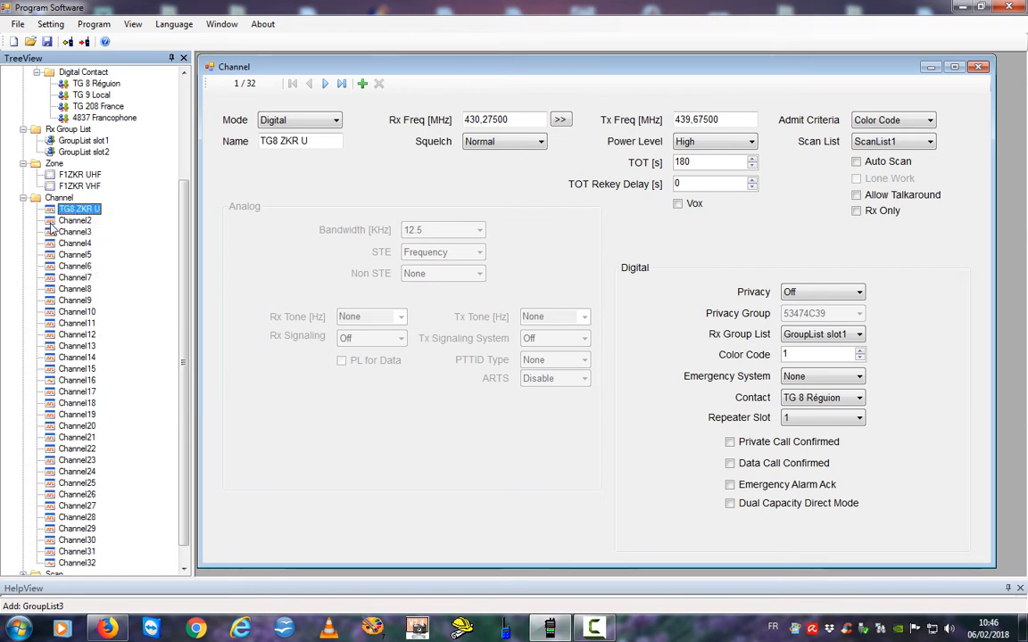
left_click(51, 222)
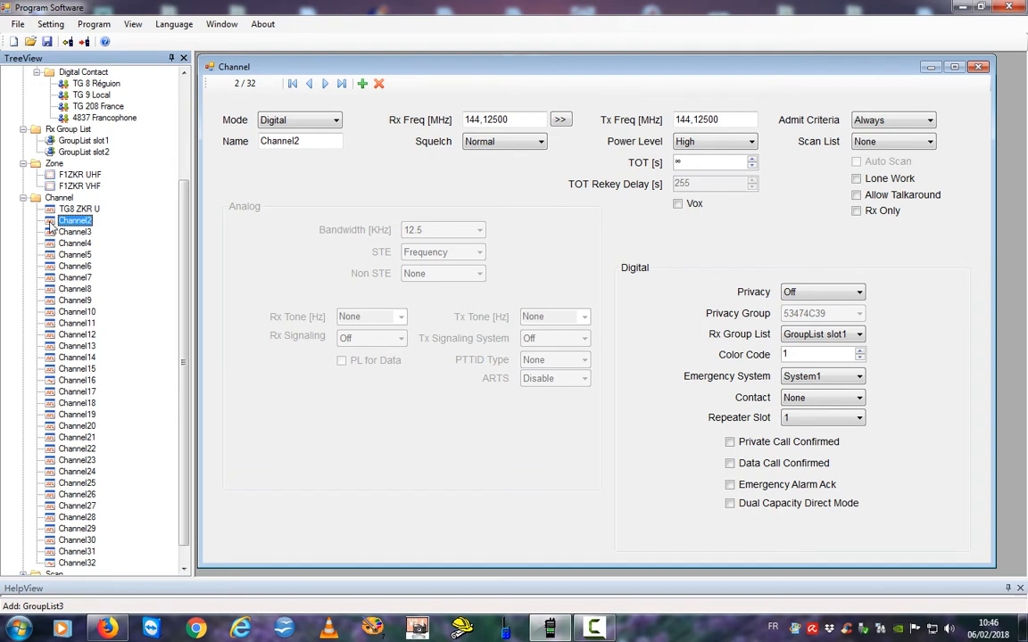
right_click(51, 223)
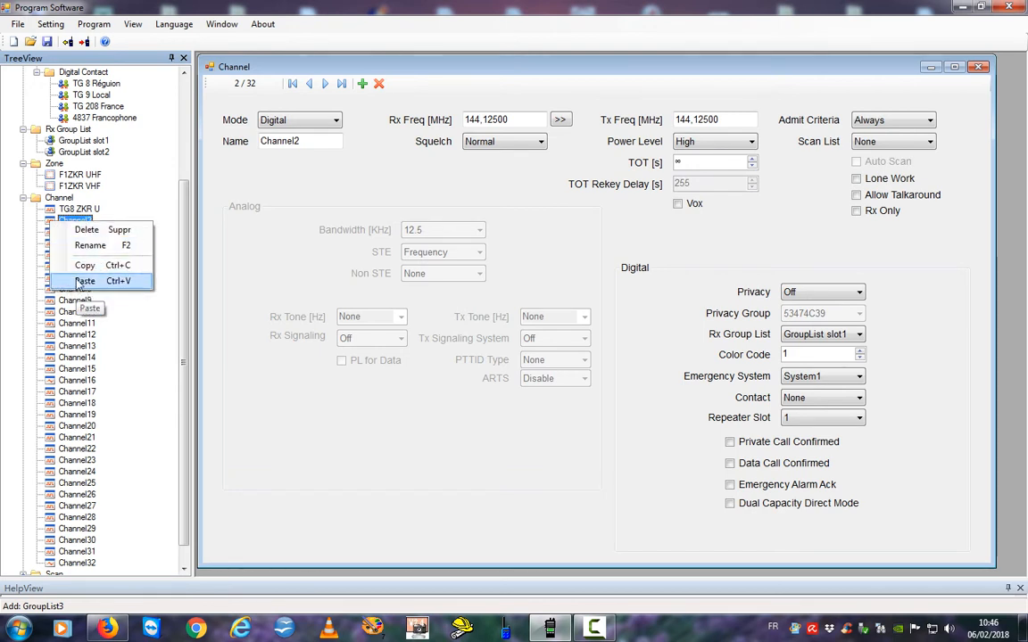
left_click(82, 281)
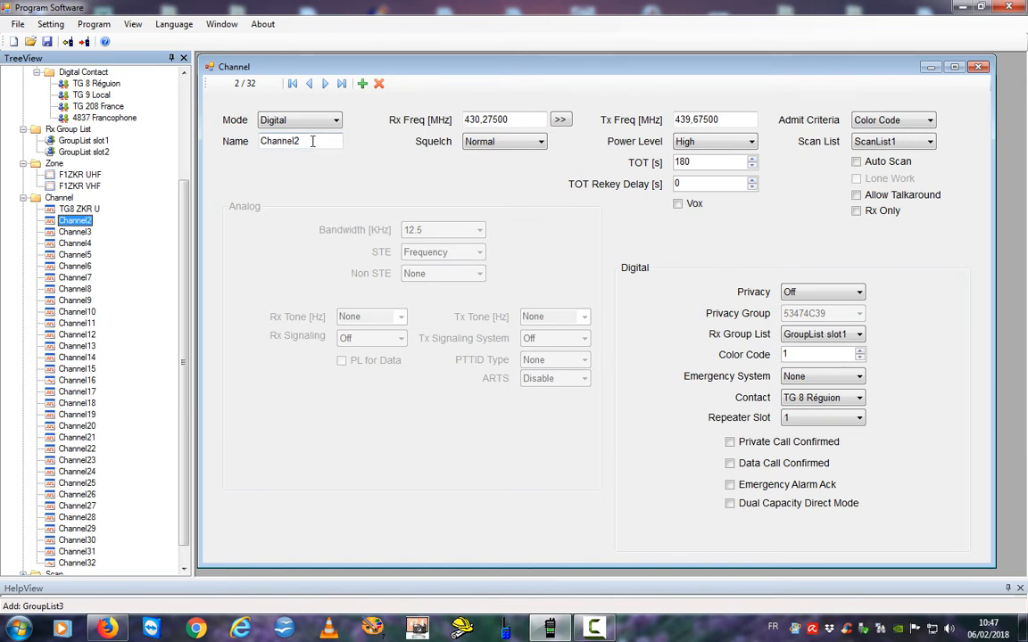
Rename Channel2 to TG9 ZKR U with receive group list GroupList slot2.
left_click_drag(313, 141, 223, 144)
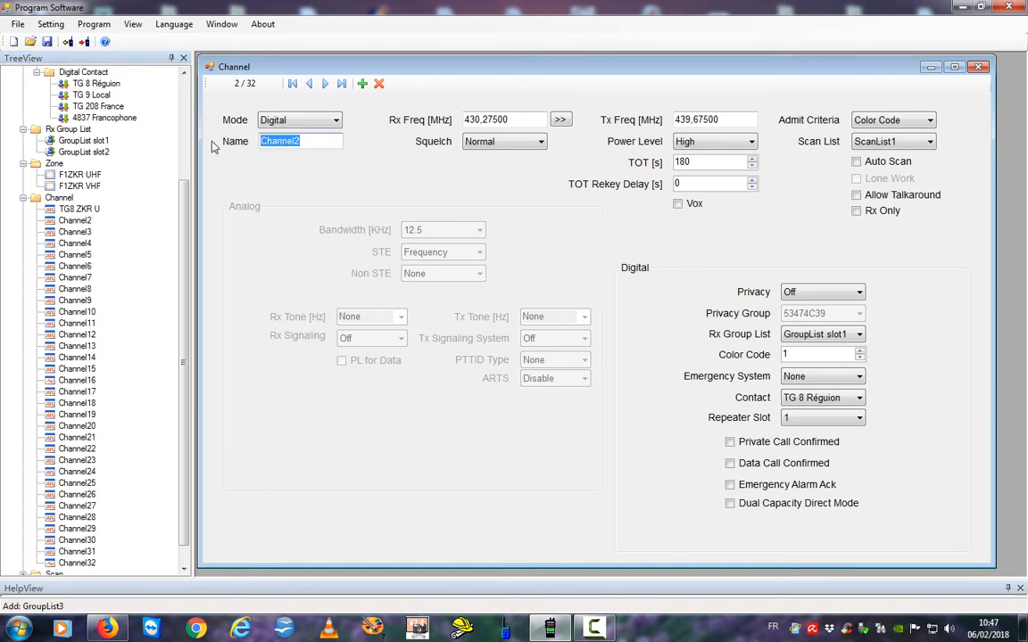
type("TG9")
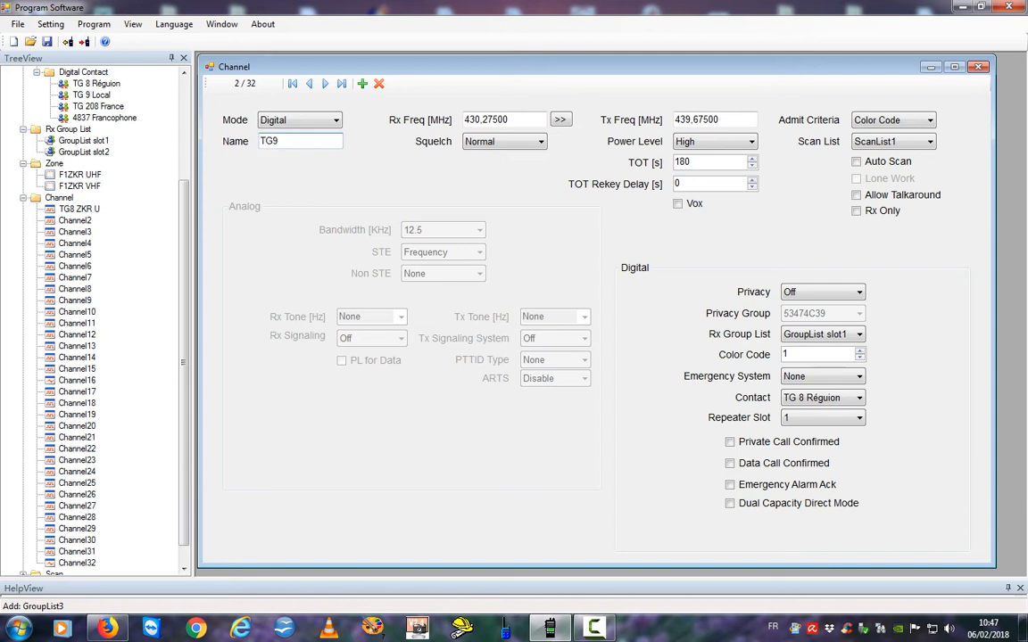
type("ZKR U")
left_click(860, 336)
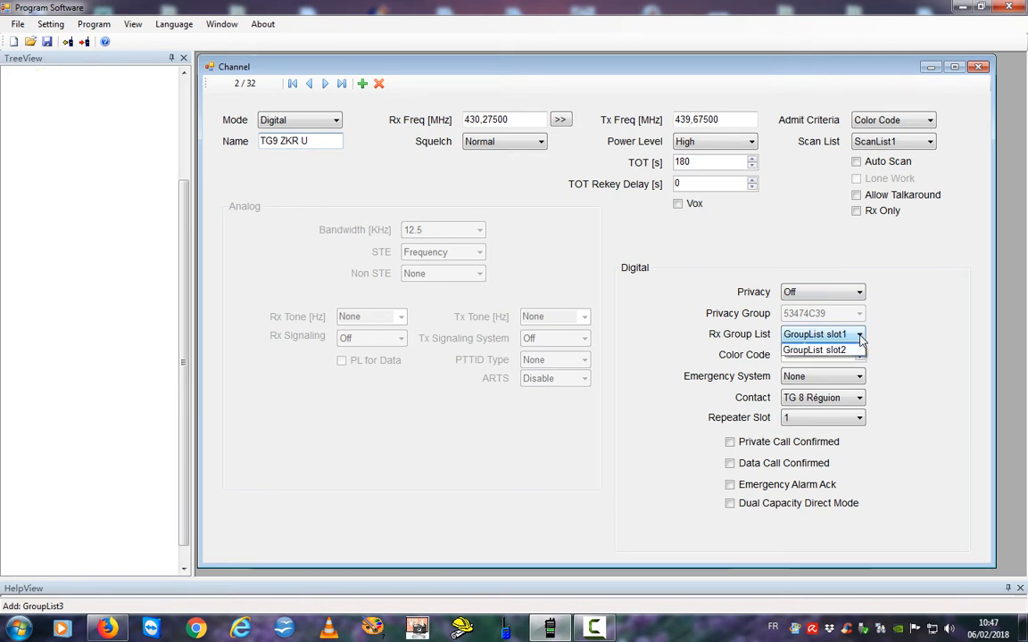
left_click(814, 374)
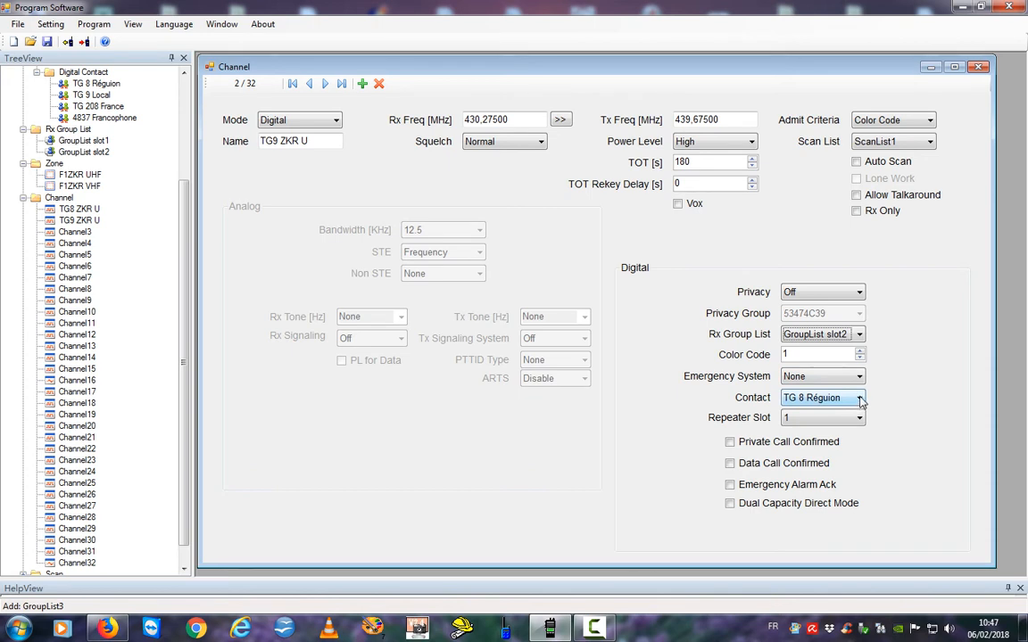
Set the channel's contact to TG 9 Local and repeater slot to 2.
left_click(861, 398)
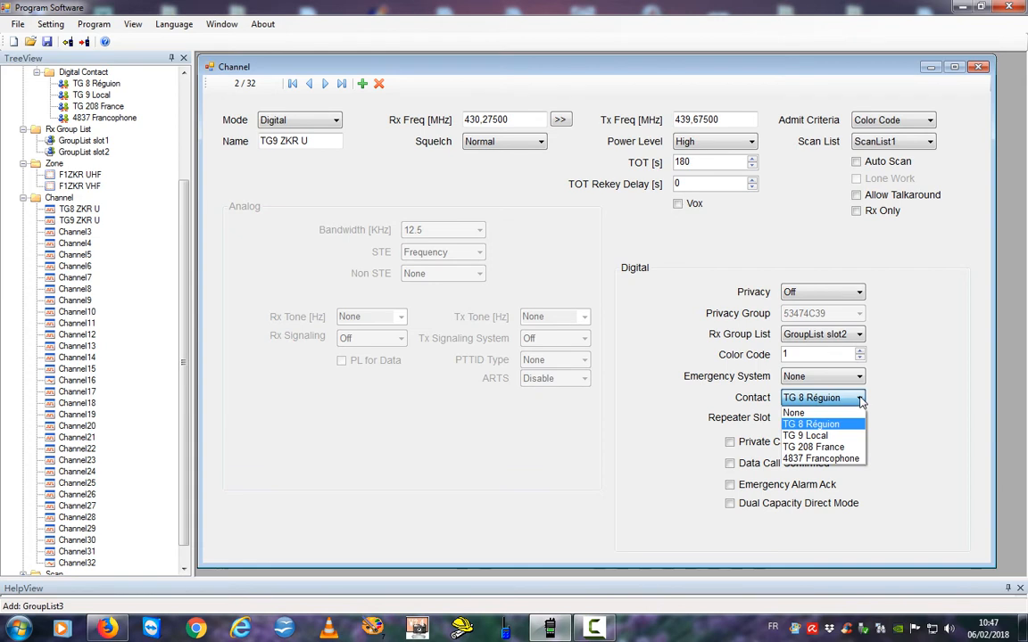
left_click(828, 435)
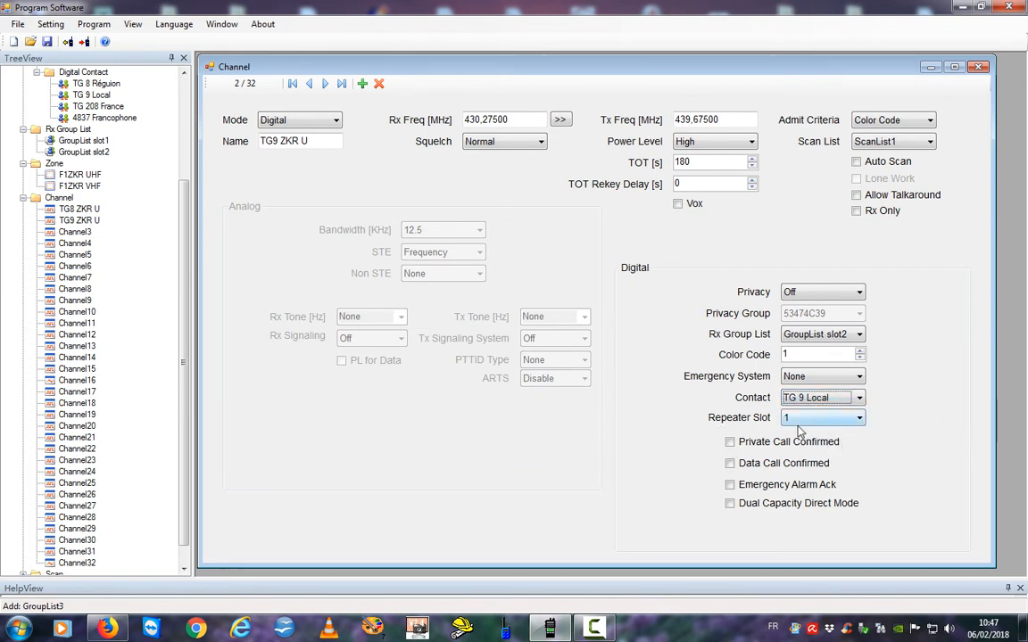
left_click(861, 420)
left_click(861, 420)
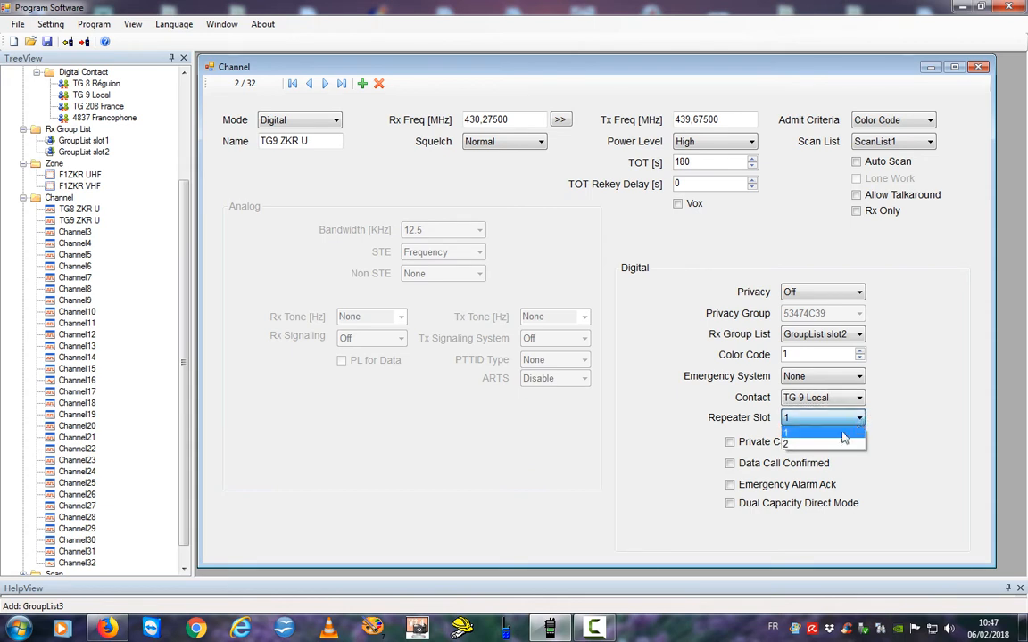
left_click(843, 446)
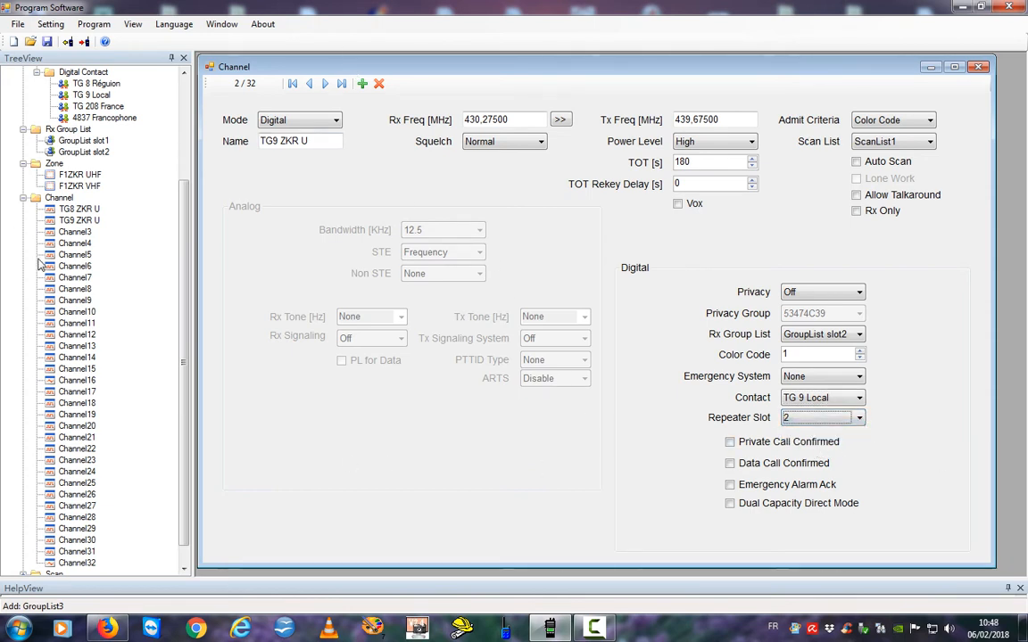
left_click(52, 222)
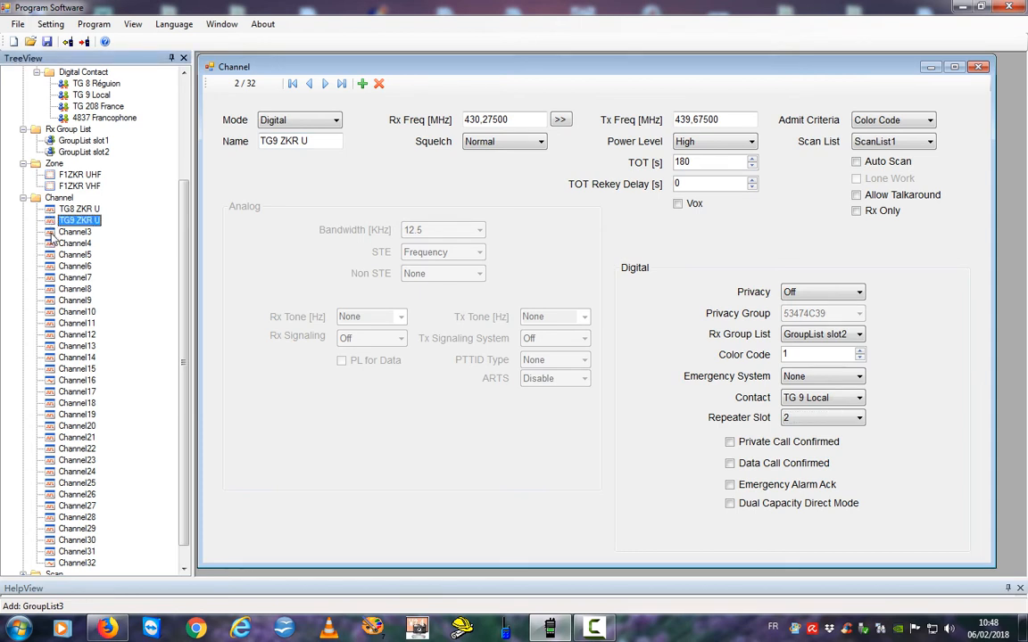
left_click(51, 233)
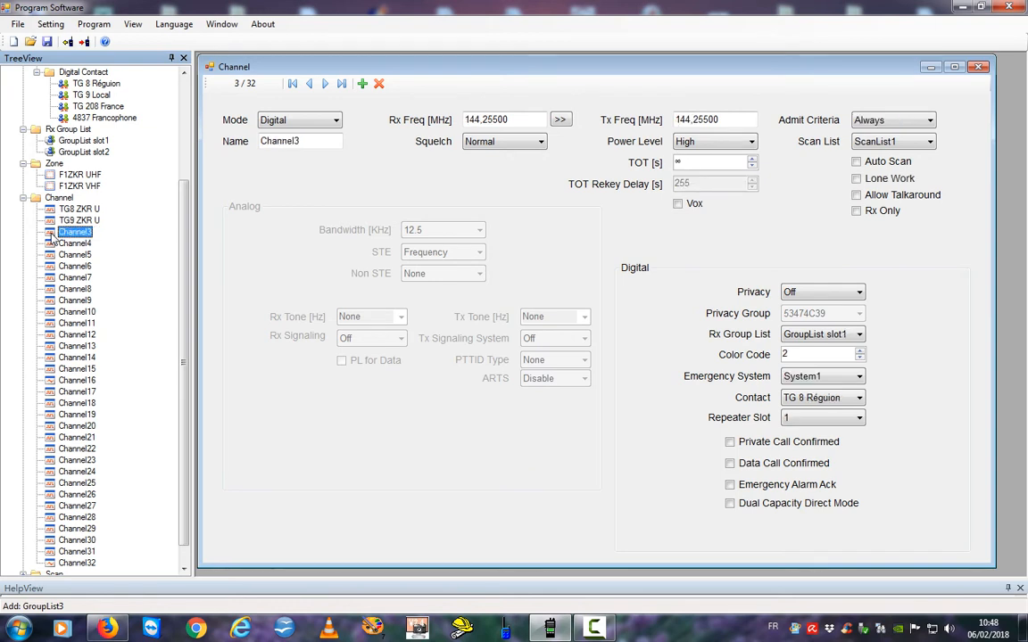
Paste the copied UHF settings onto Channel3, name it TG208 ZKR U, contact TG 208 France.
right_click(52, 233)
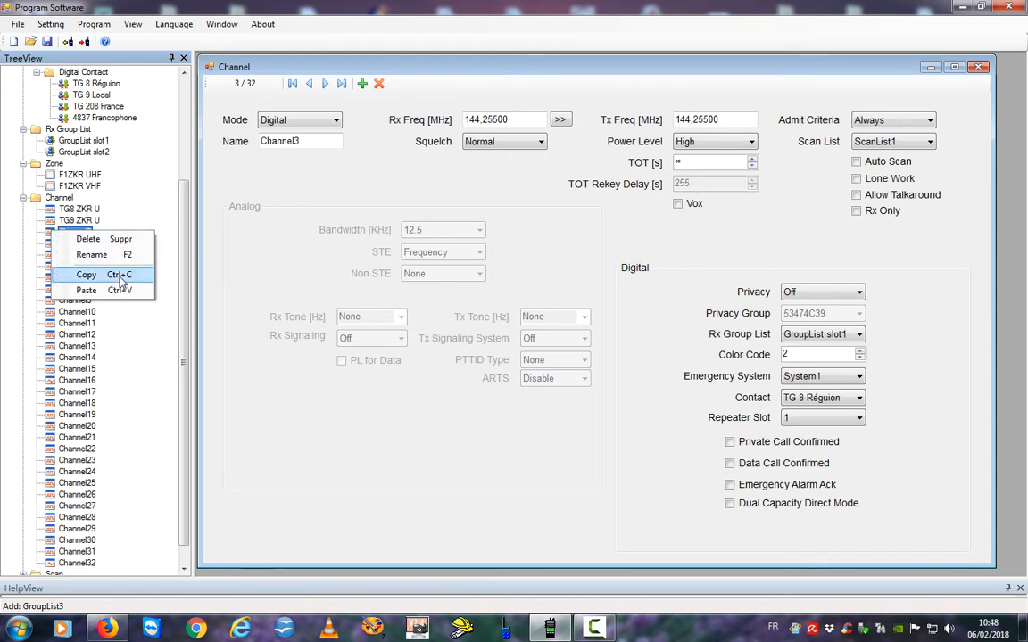
left_click(86, 291)
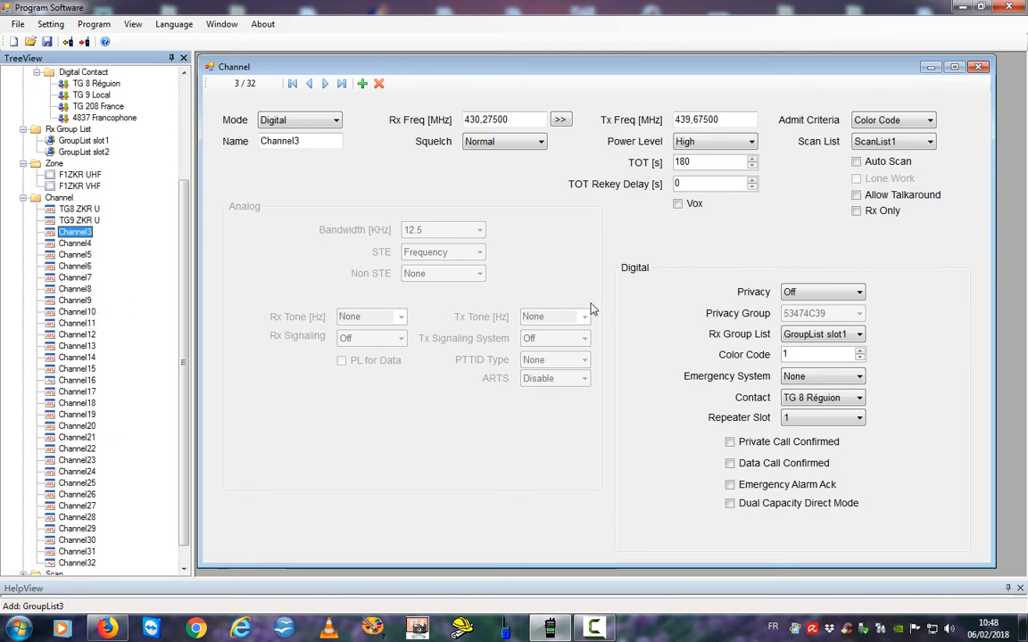
left_click_drag(303, 142, 221, 142)
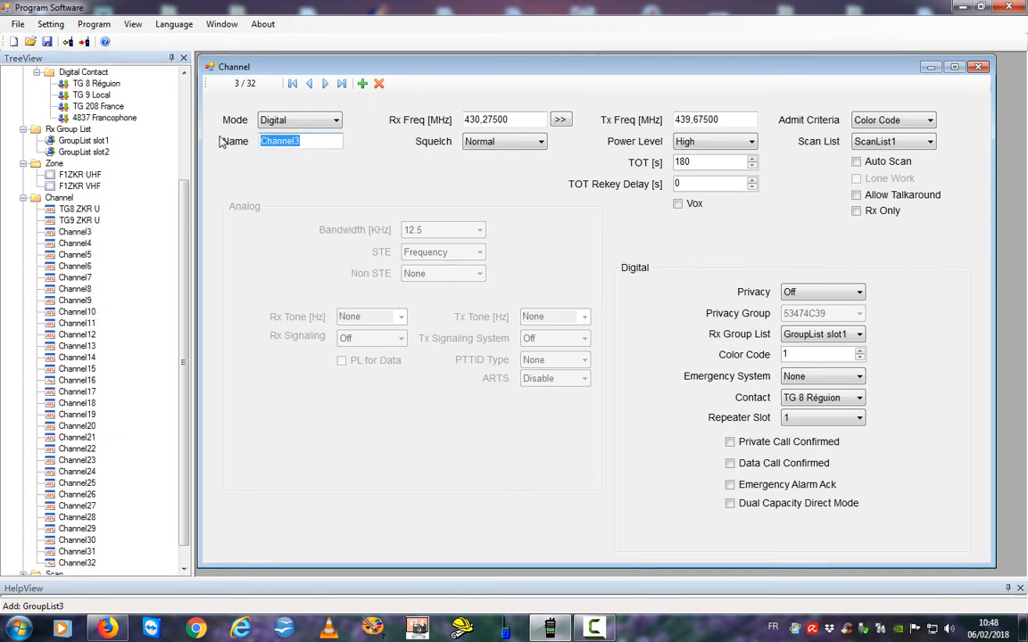
type("TG208 ZKR U")
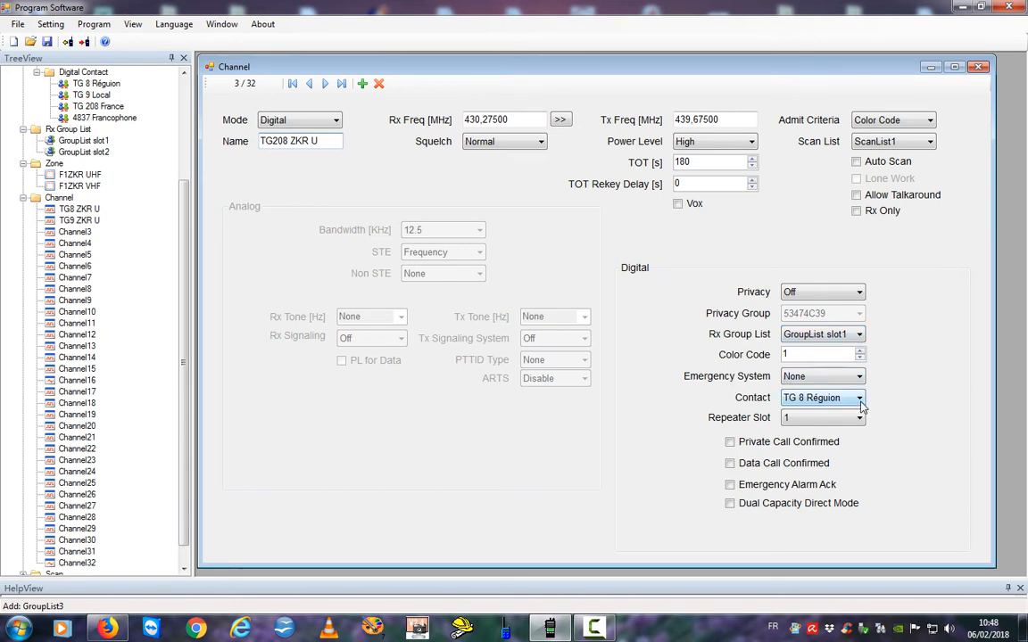
left_click(860, 401)
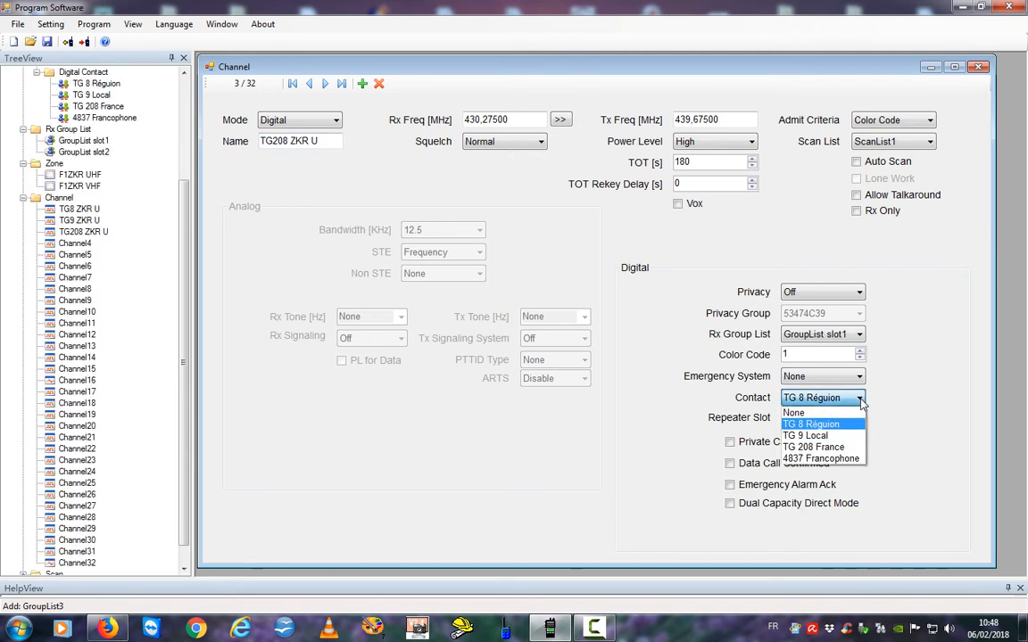
left_click(828, 447)
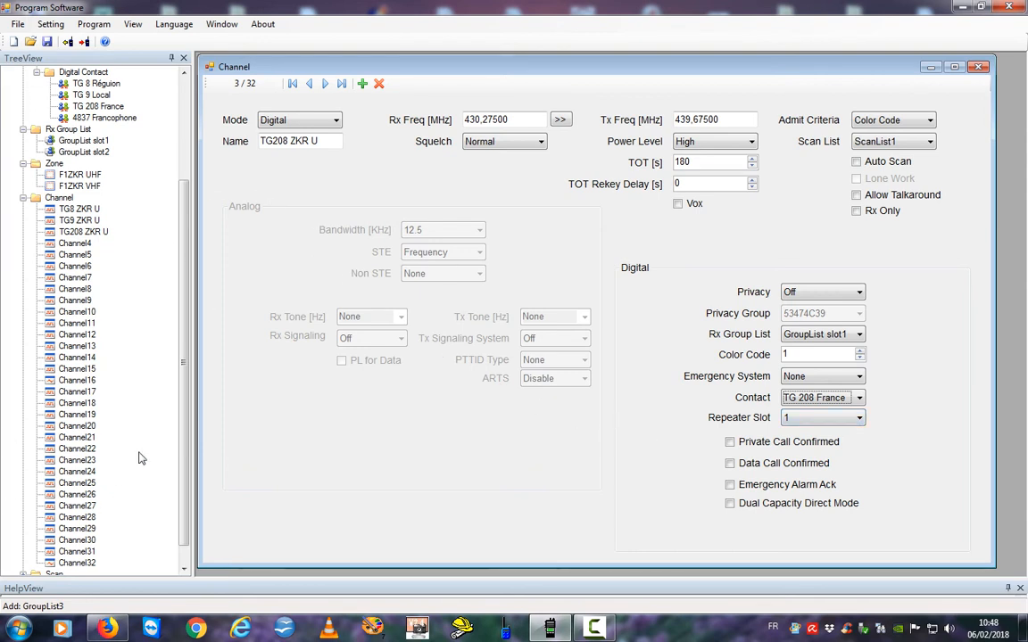
left_click(52, 210)
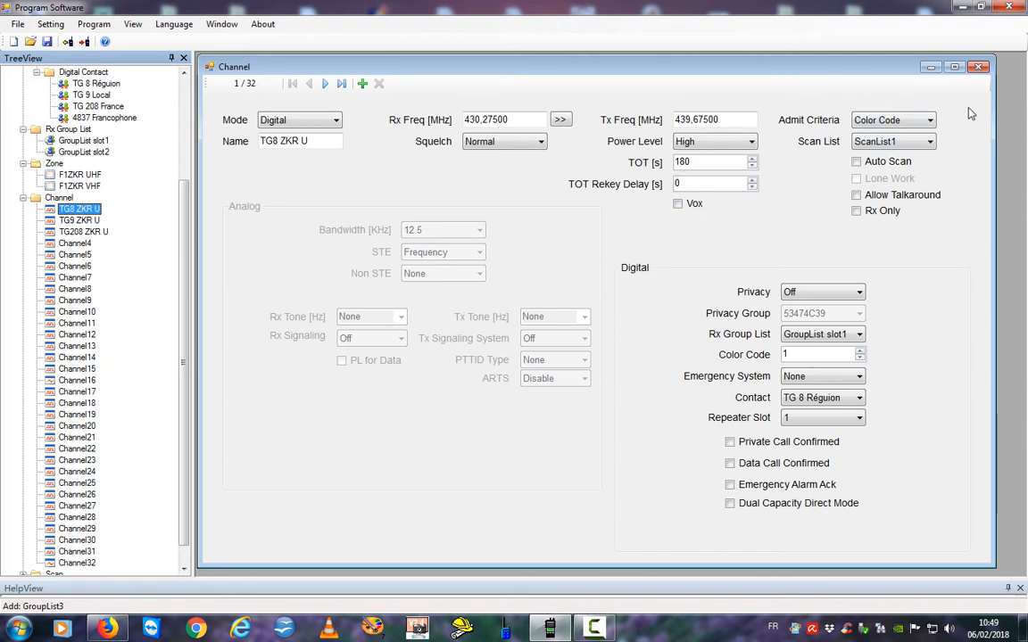
left_click(752, 180)
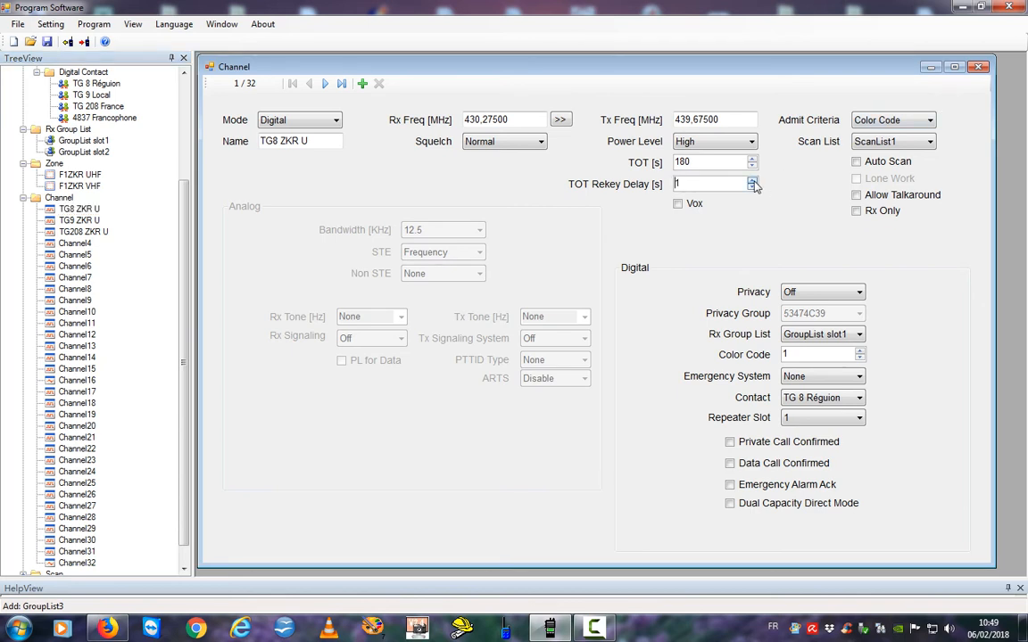
left_click(752, 187)
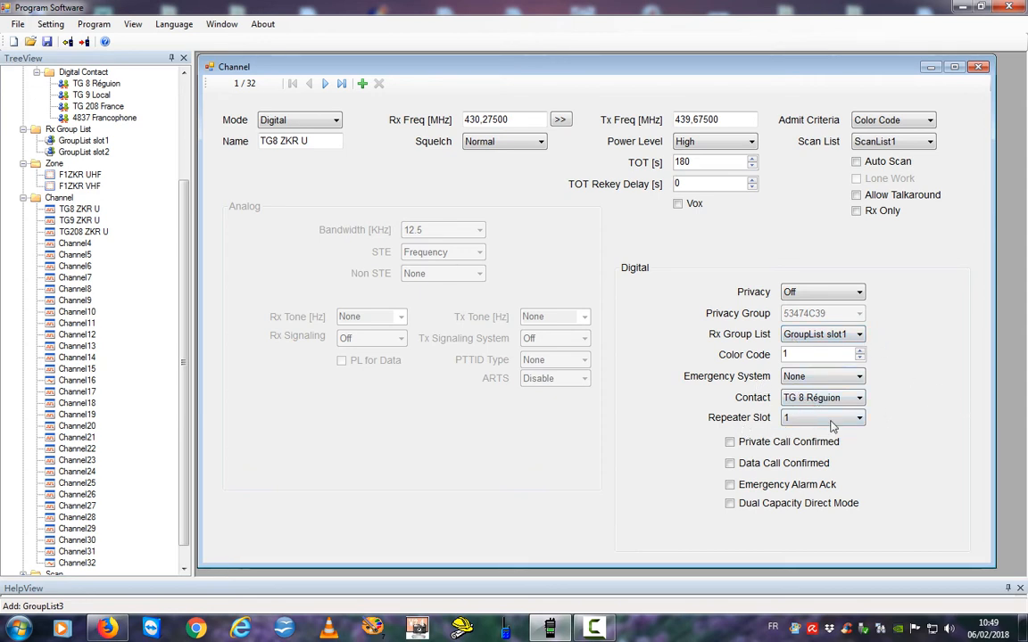
left_click(50, 221)
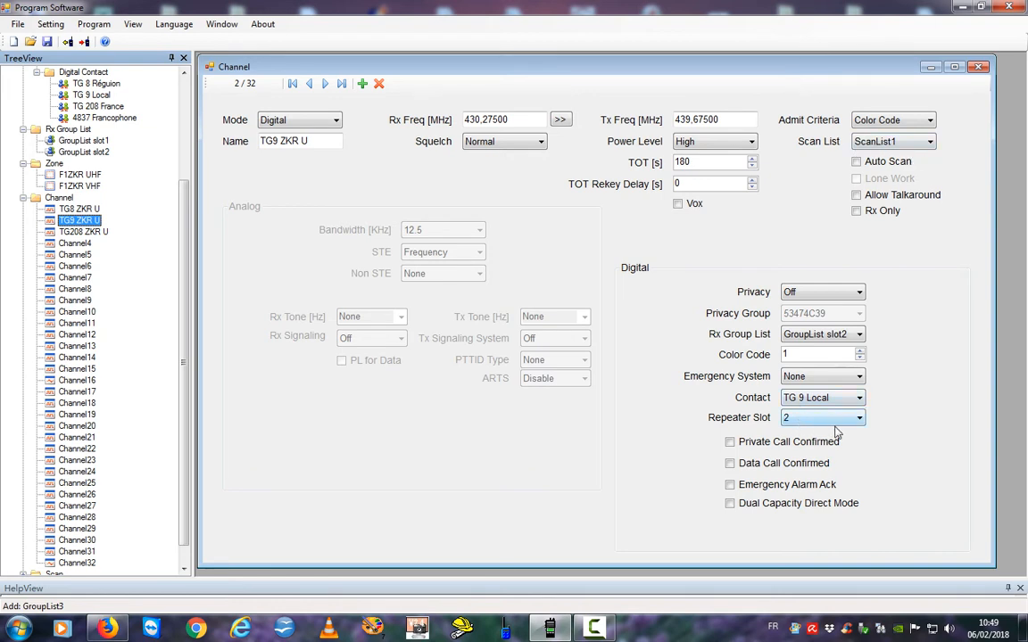
left_click(56, 232)
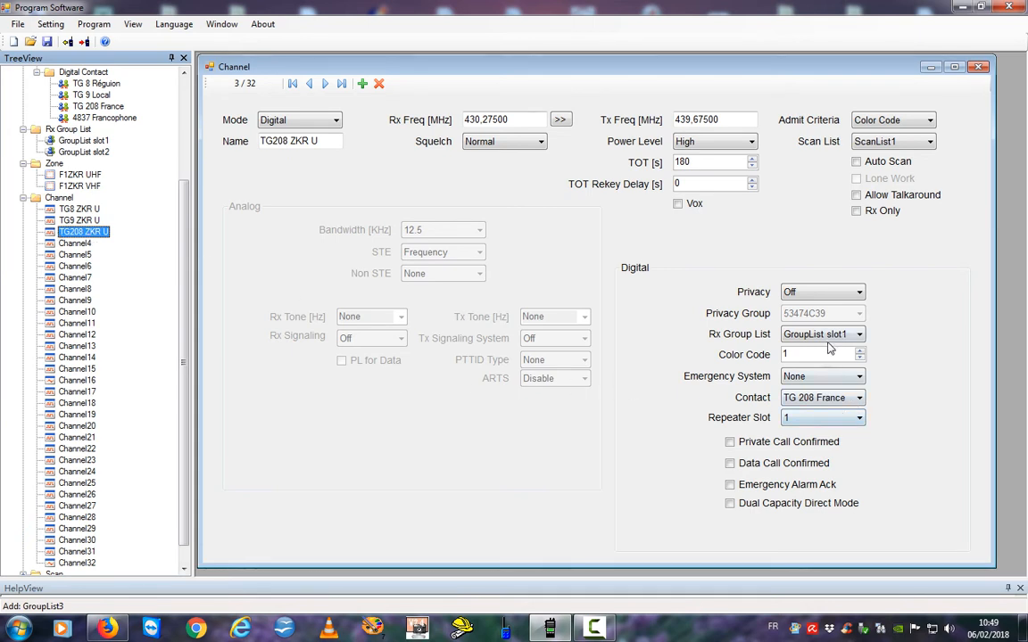
left_click(50, 222)
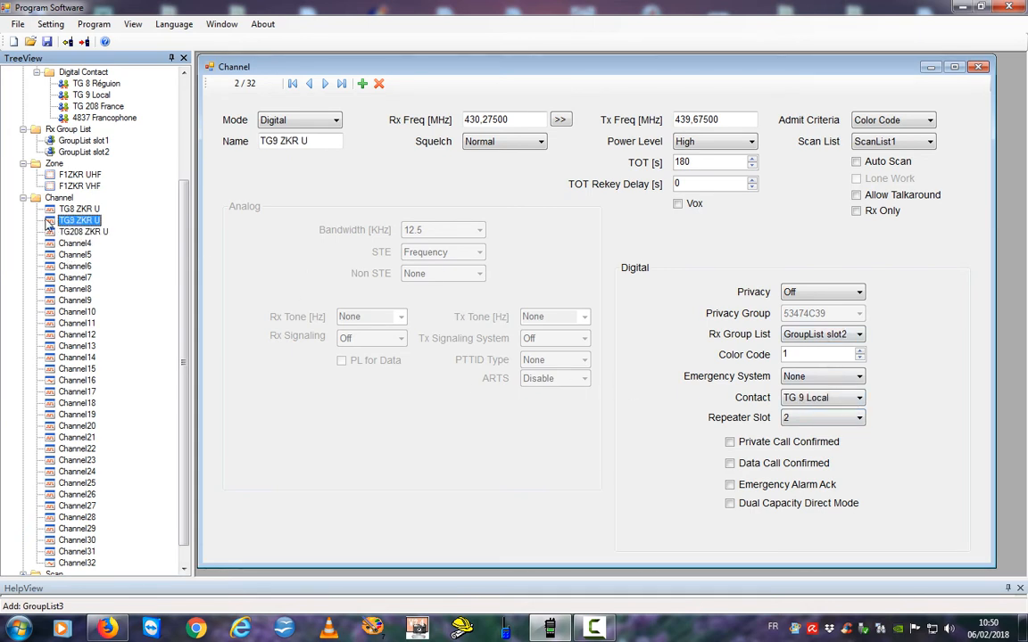
left_click(50, 231)
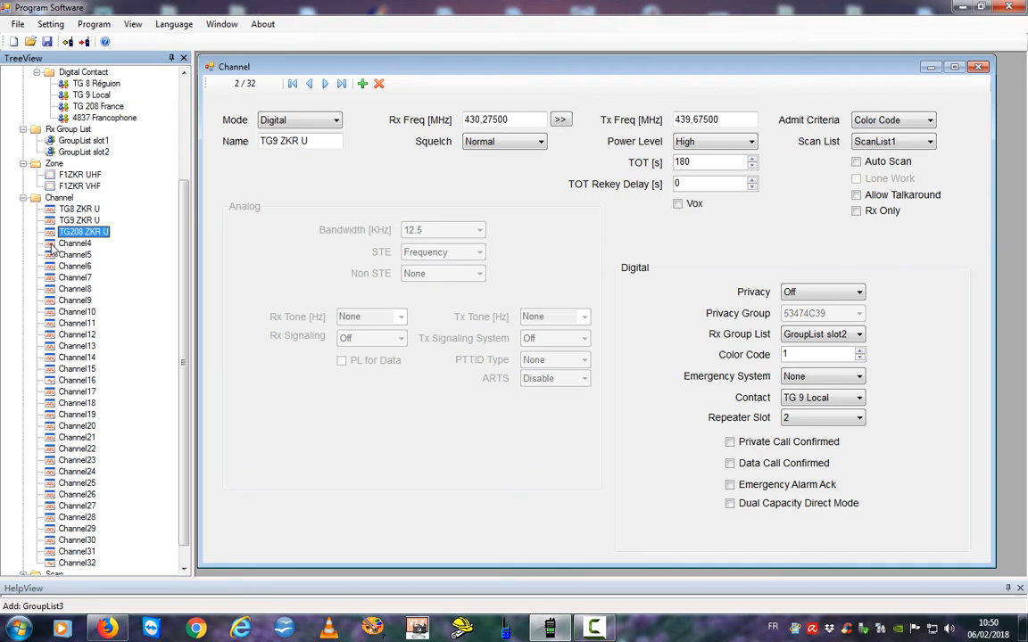
Rename Channel4 to TG8 ZKRV.
left_click(54, 245)
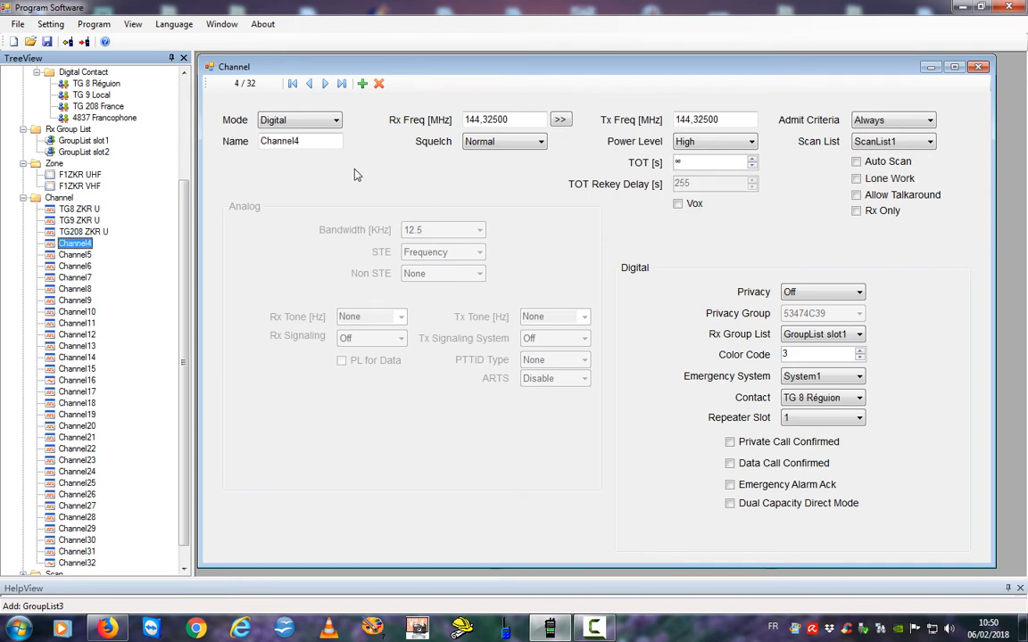
left_click_drag(314, 141, 218, 148)
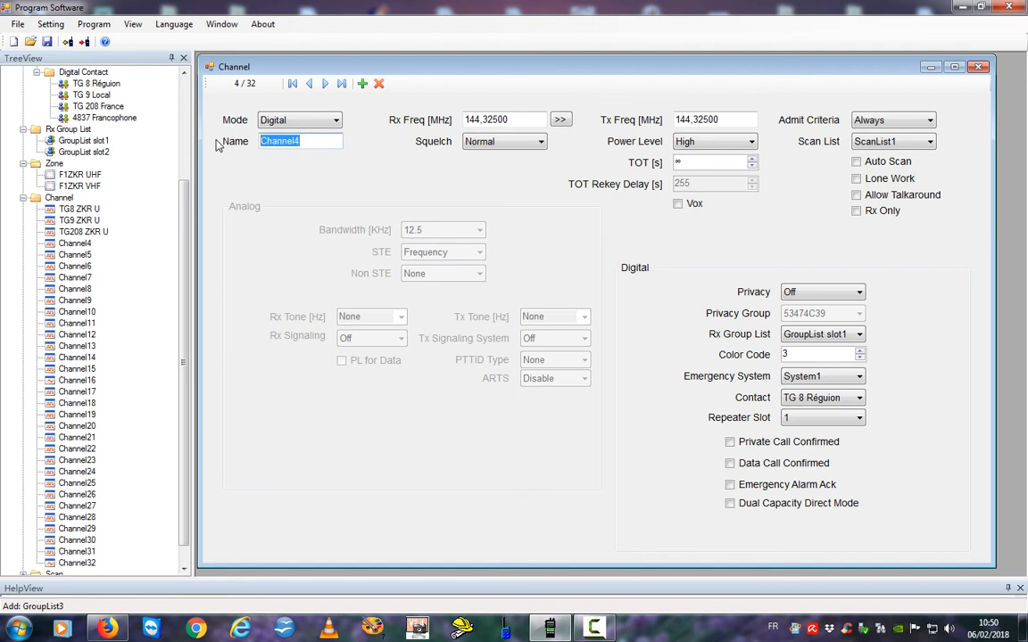
type("G")
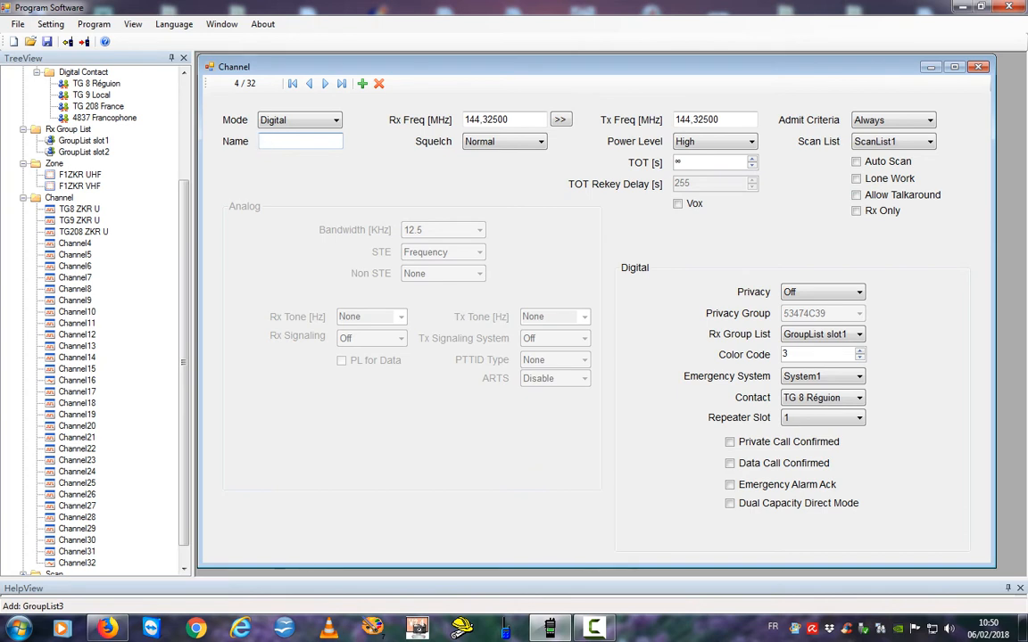
type("TG8 ZKRV")
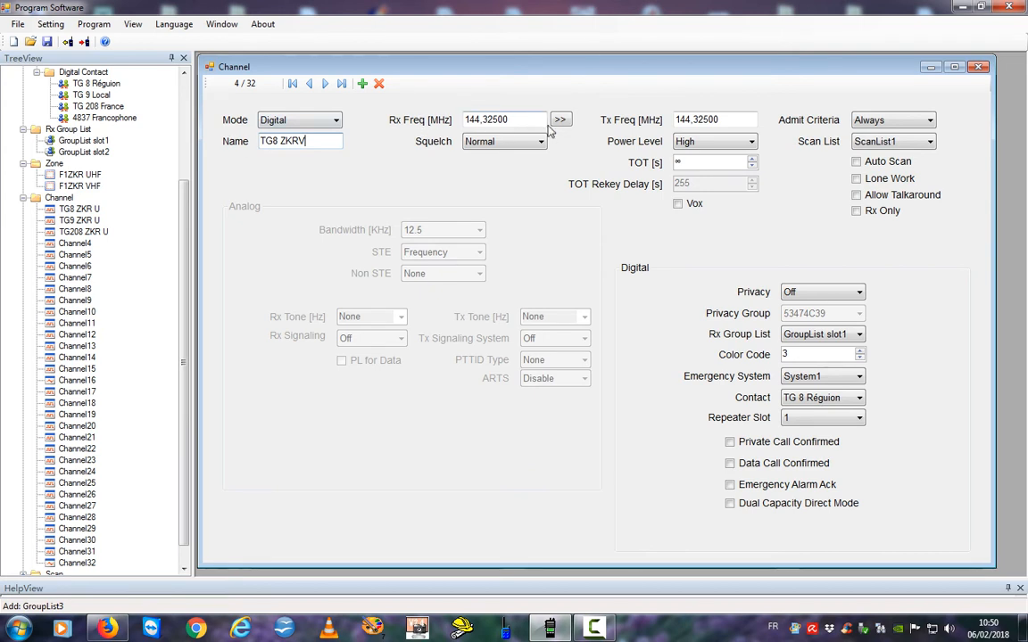
Set receive frequency 144,63750 MHz and copy it to the transmit frequency.
left_click_drag(529, 117, 419, 124)
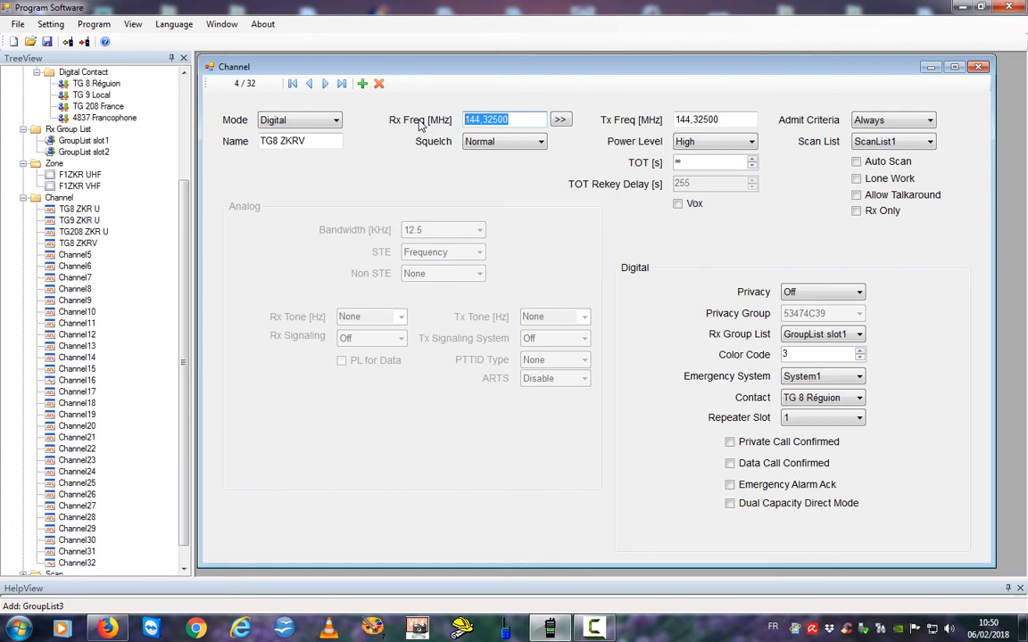
type("1")
type("5")
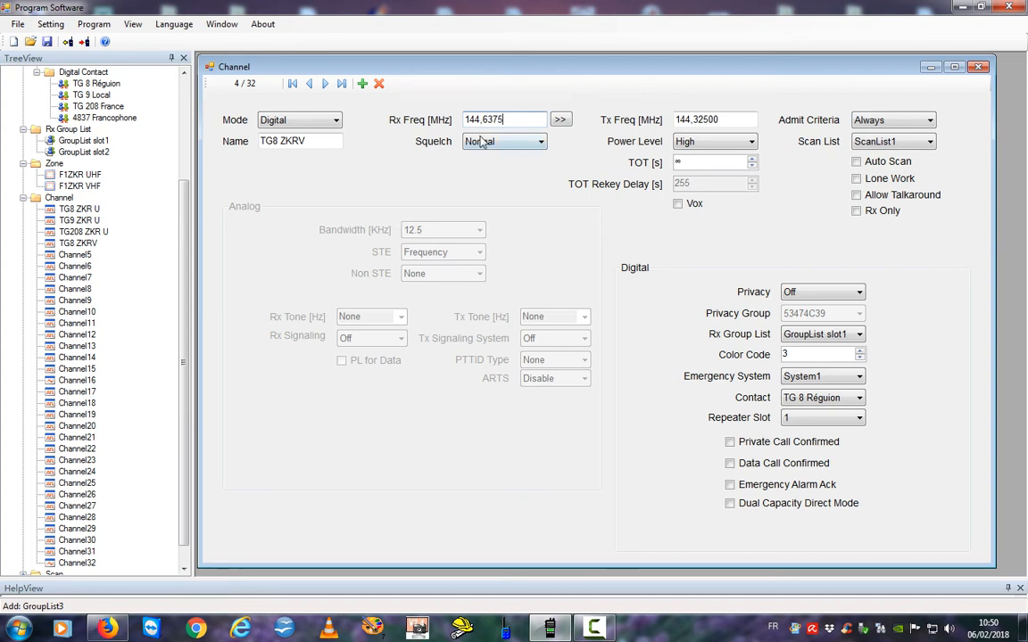
key("Tab")
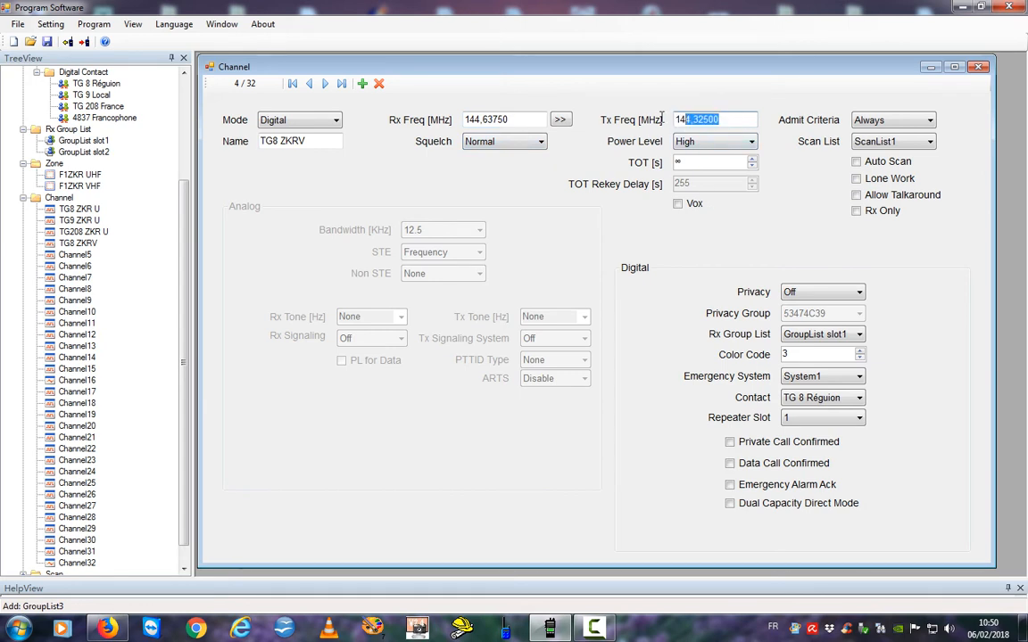
left_click(561, 121)
left_click(561, 121)
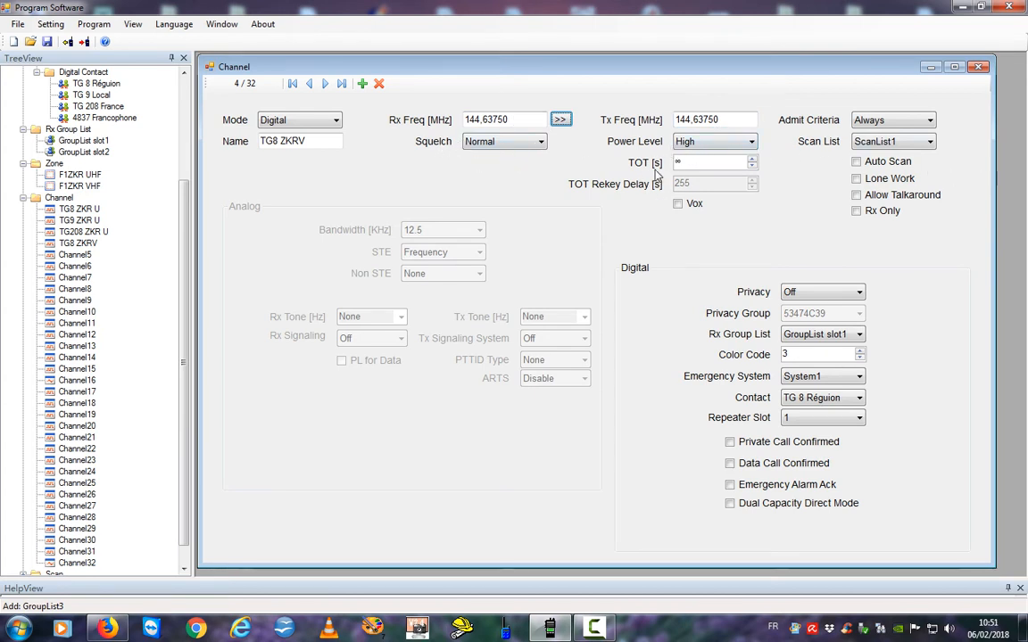
Set the transmit timeout to 180 s and the rekey delay to 0.
left_click(753, 159)
left_click(753, 160)
left_click(752, 166)
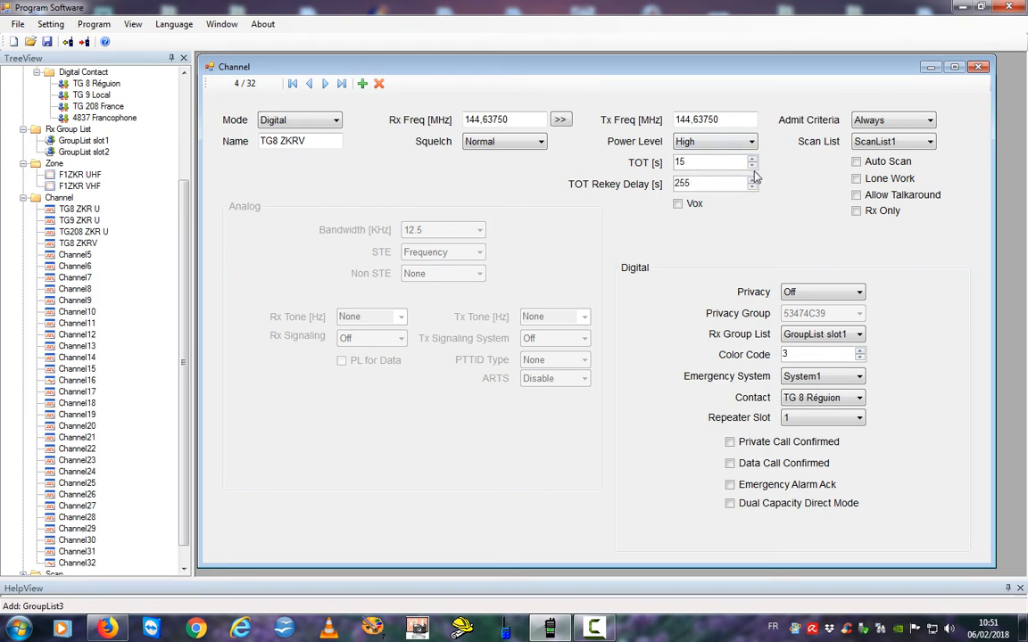
left_click(752, 166)
left_click(752, 167)
left_click(752, 169)
left_click(752, 170)
left_click(752, 170)
left_click(753, 167)
left_click(753, 167)
left_click(753, 167)
left_click(753, 167)
left_click(753, 167)
left_click(753, 166)
left_click(753, 167)
left_click(753, 167)
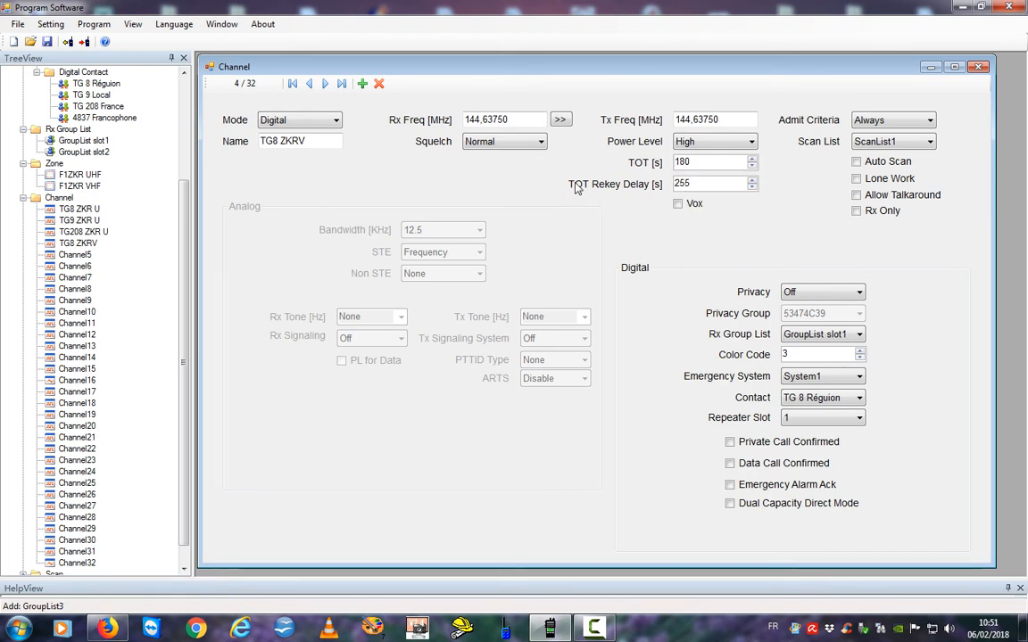
left_click(752, 182)
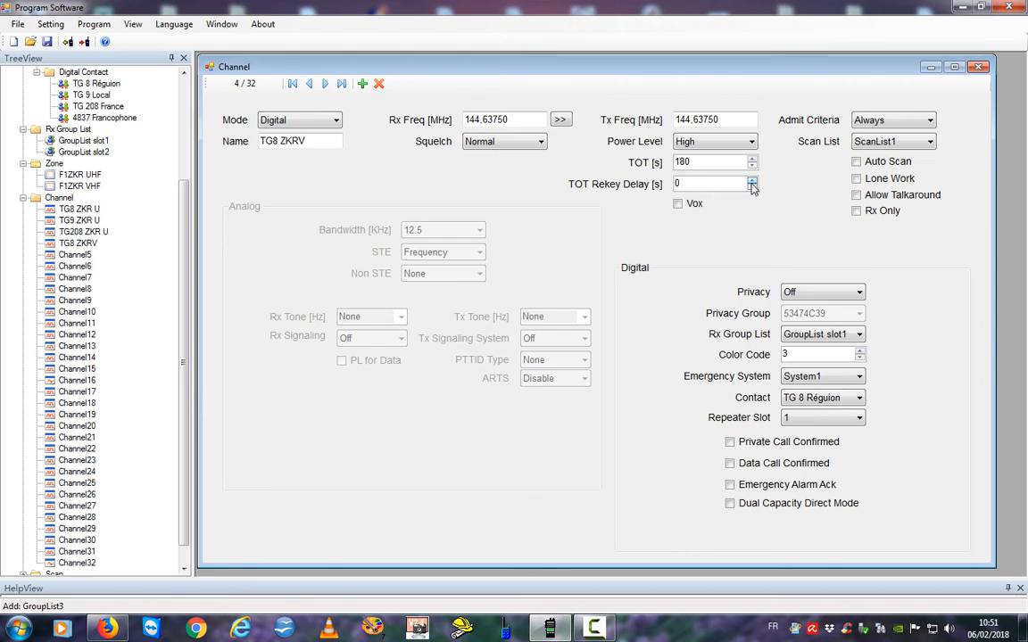
Set admit criteria Color Code, colour code 1 and emergency system None.
left_click(930, 122)
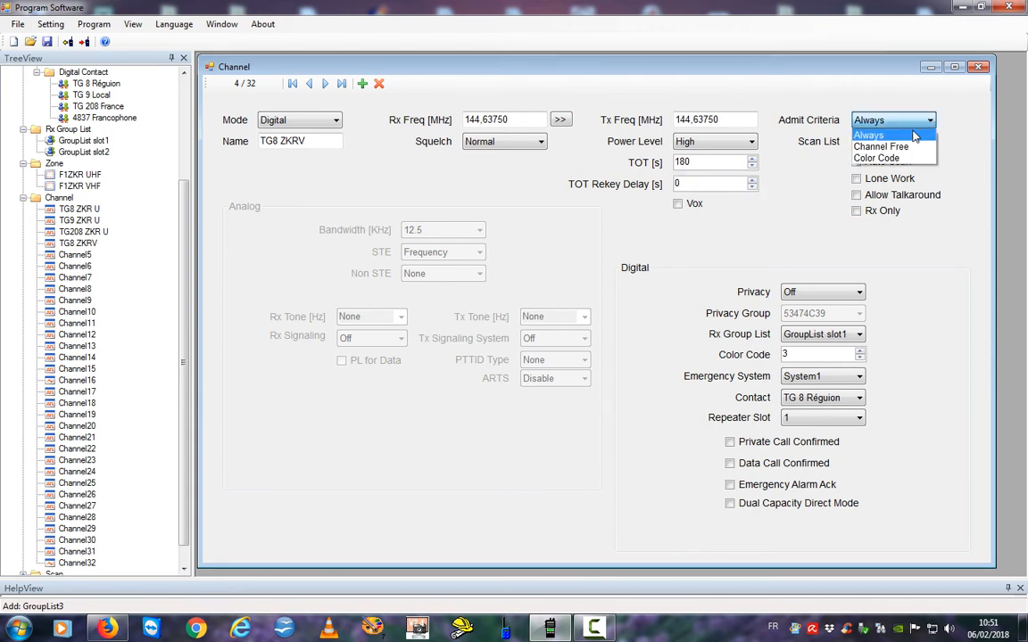
left_click(912, 158)
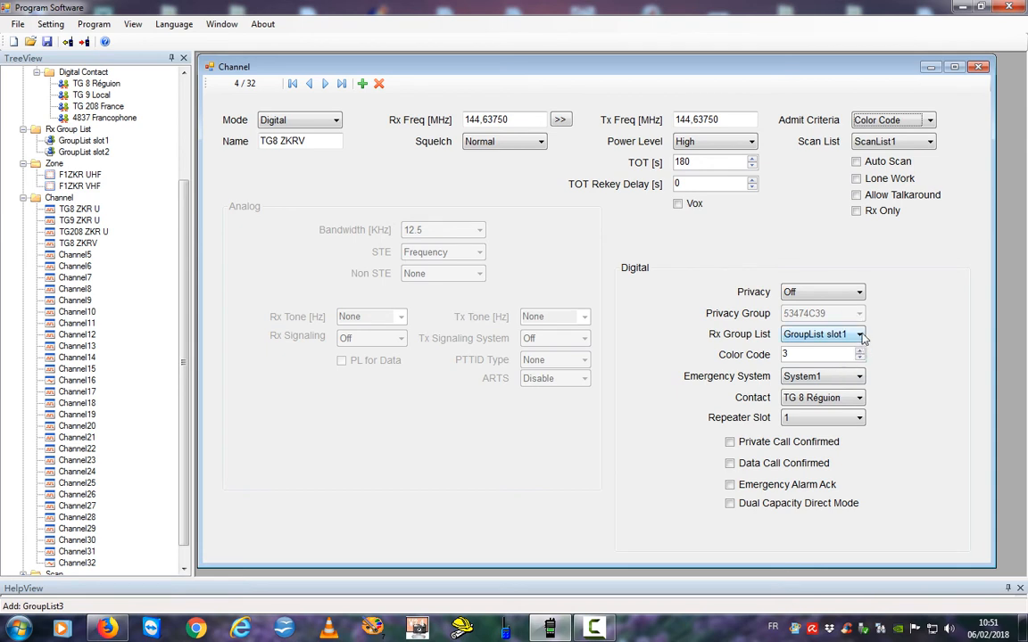
left_click(860, 359)
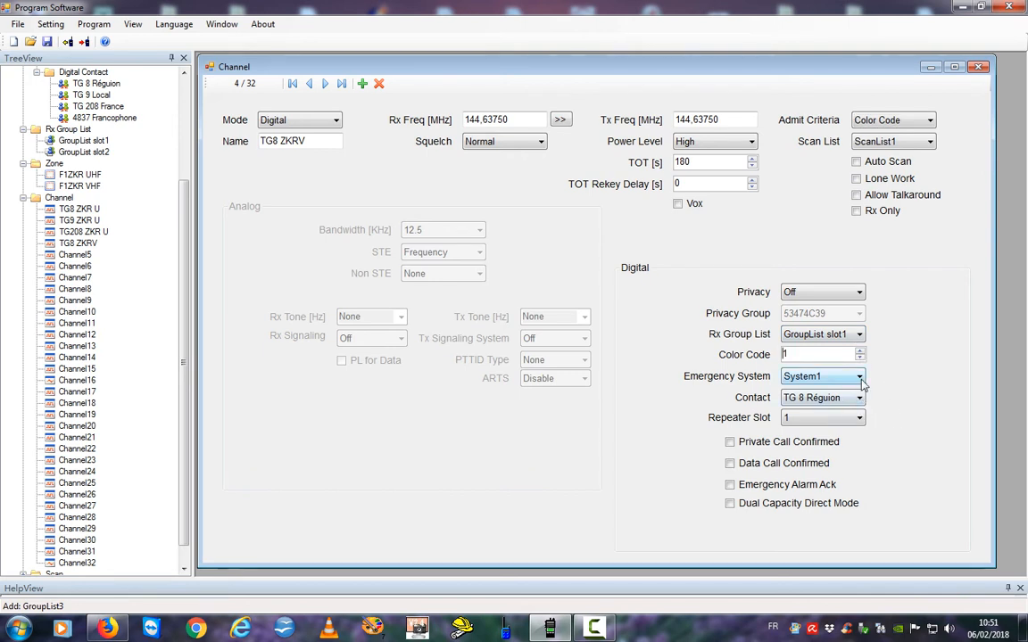
left_click(861, 379)
left_click(821, 387)
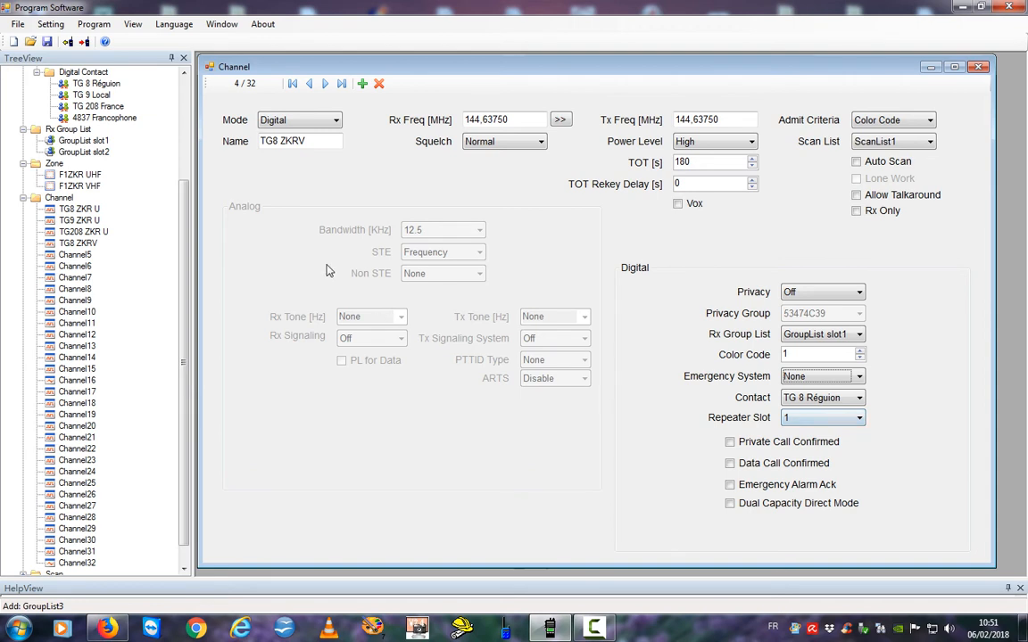
left_click(52, 243)
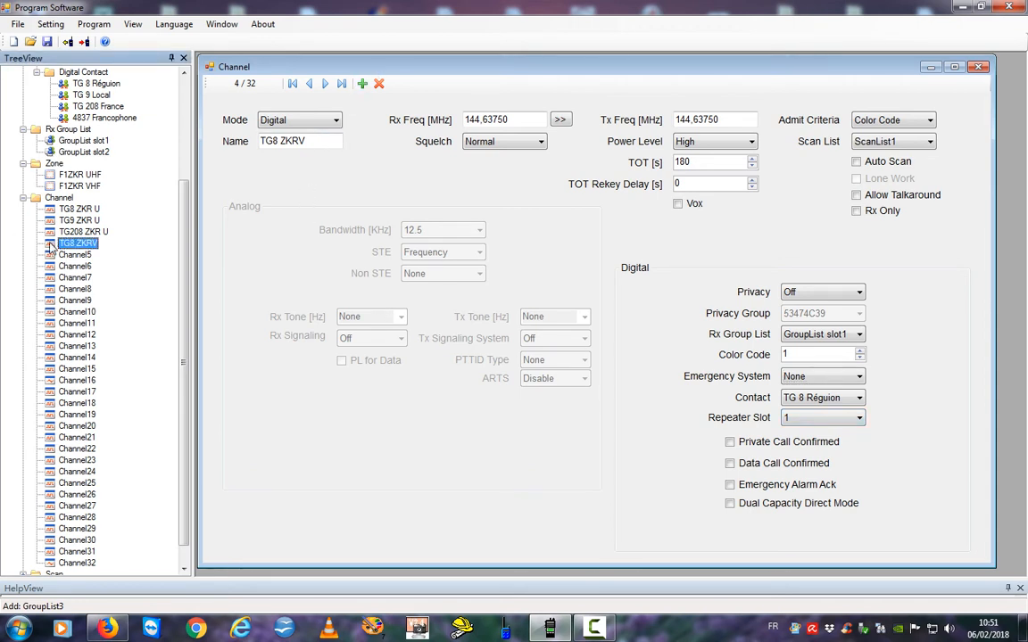
Copy TG8 ZKRV's settings onto Channel5 and rename it TG9 ZKRV.
right_click(51, 248)
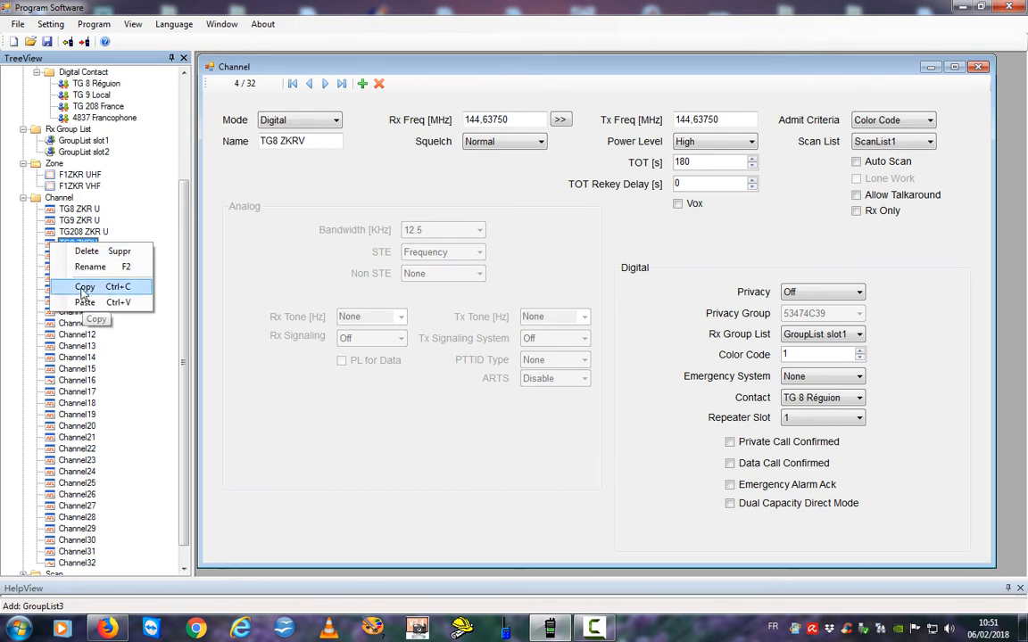
left_click(83, 287)
left_click(71, 255)
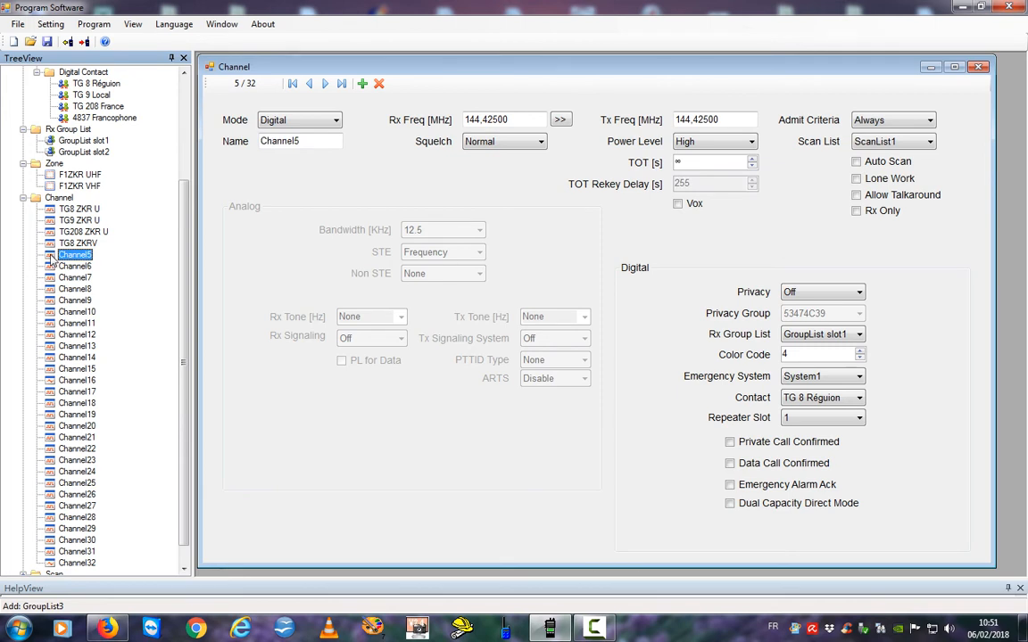
right_click(51, 257)
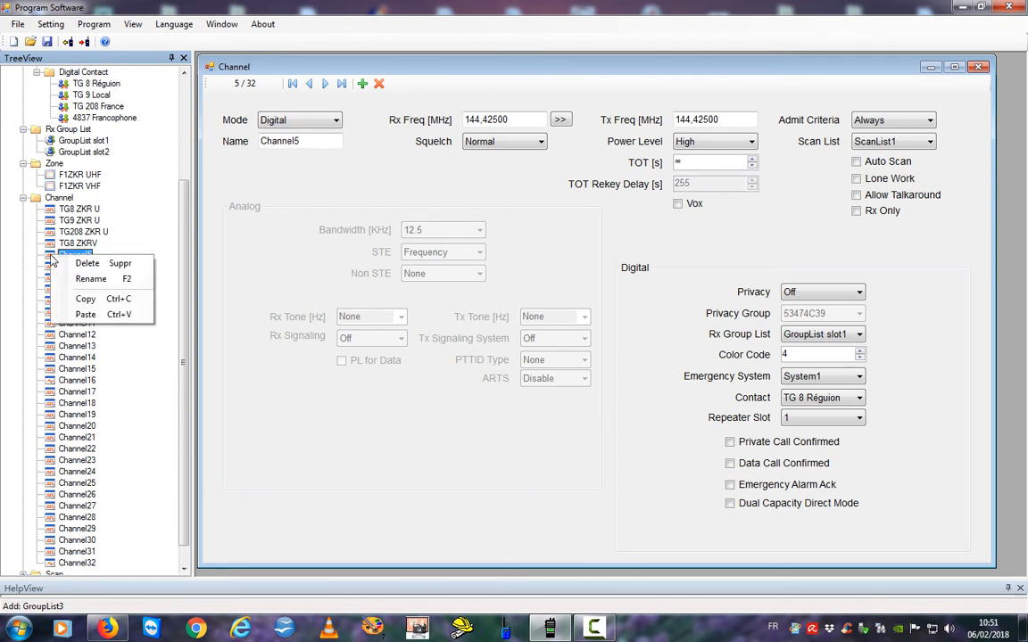
left_click(88, 314)
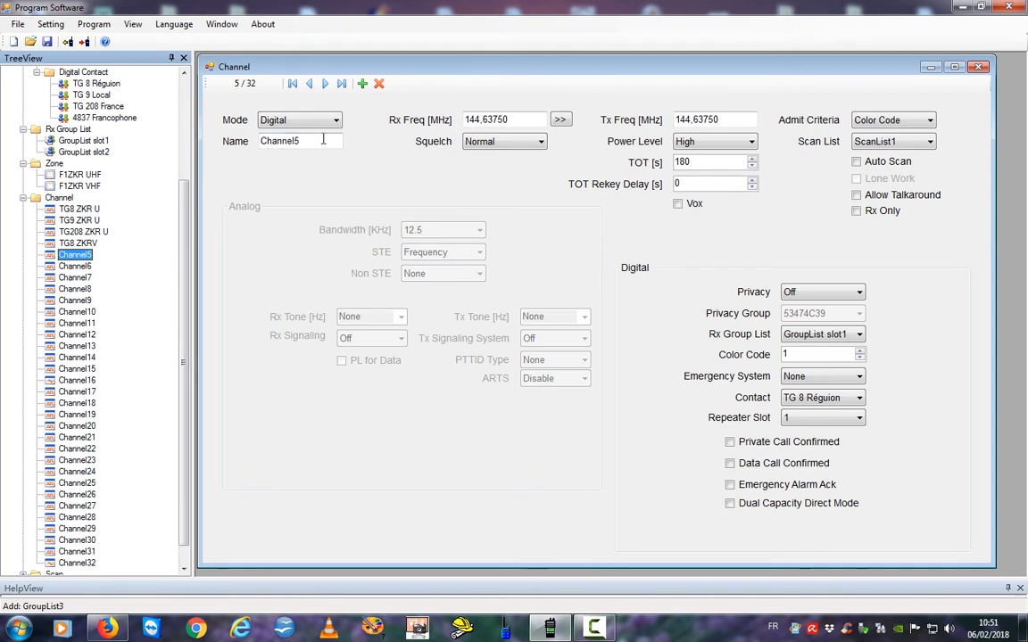
left_click_drag(323, 140, 208, 140)
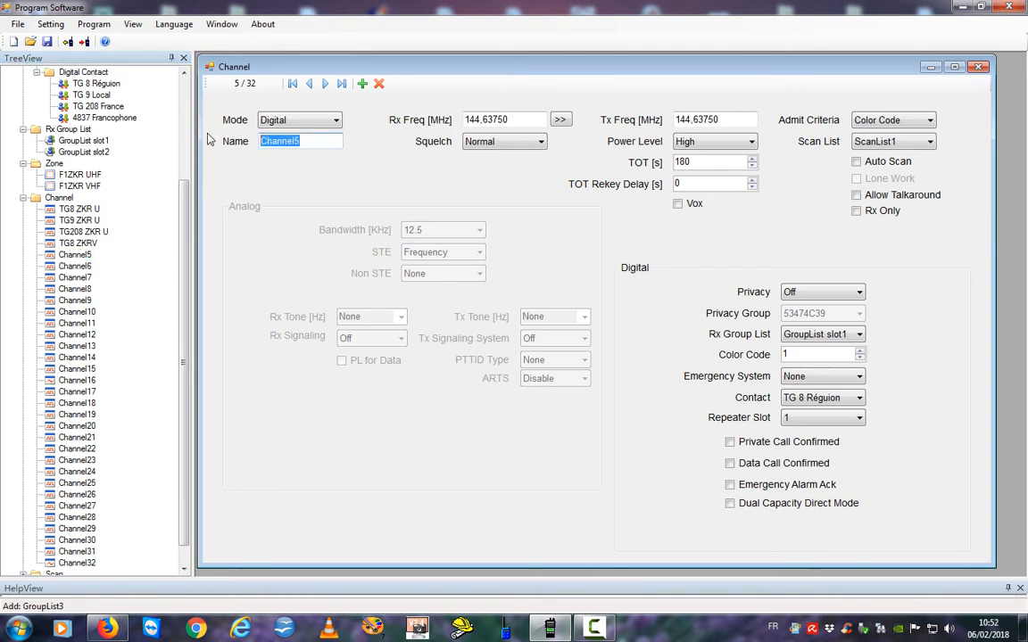
type("TG9 ZKR")
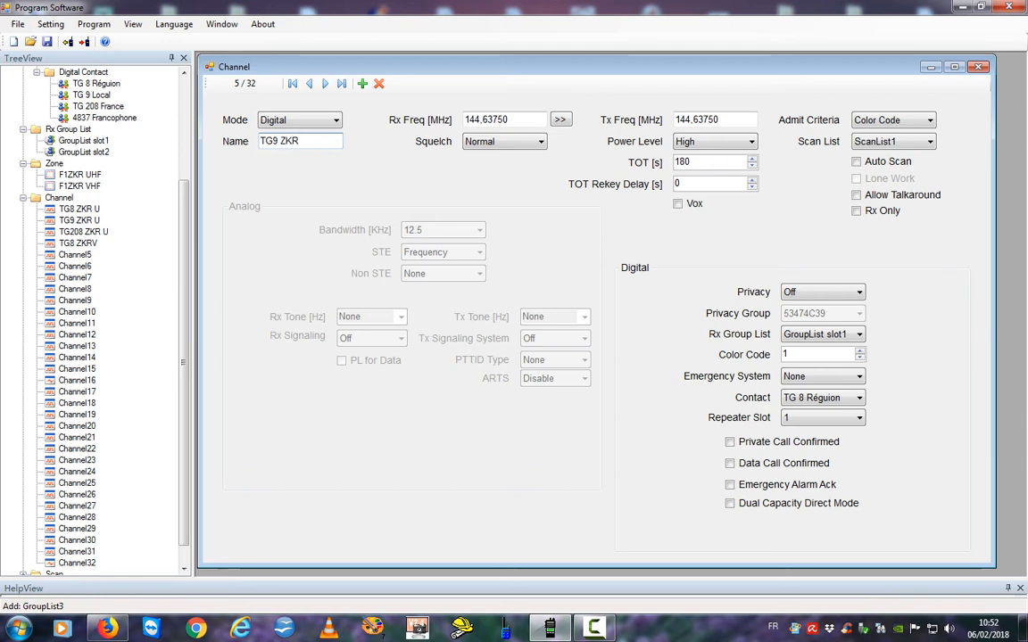
type("V")
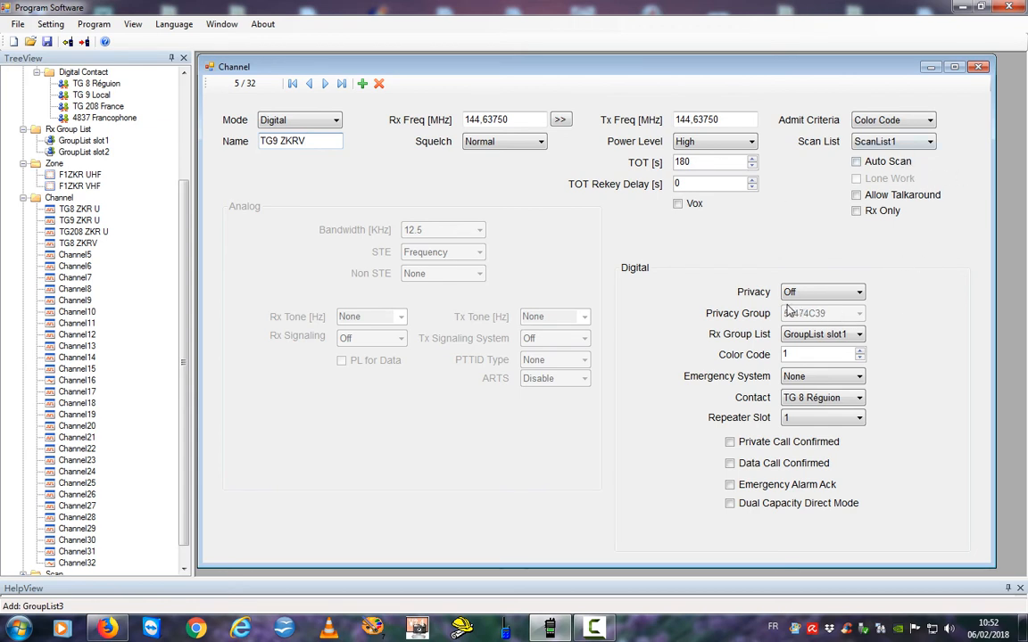
Set receive group list GroupList slot2, contact TG 9 Local and repeater slot 2.
left_click(859, 336)
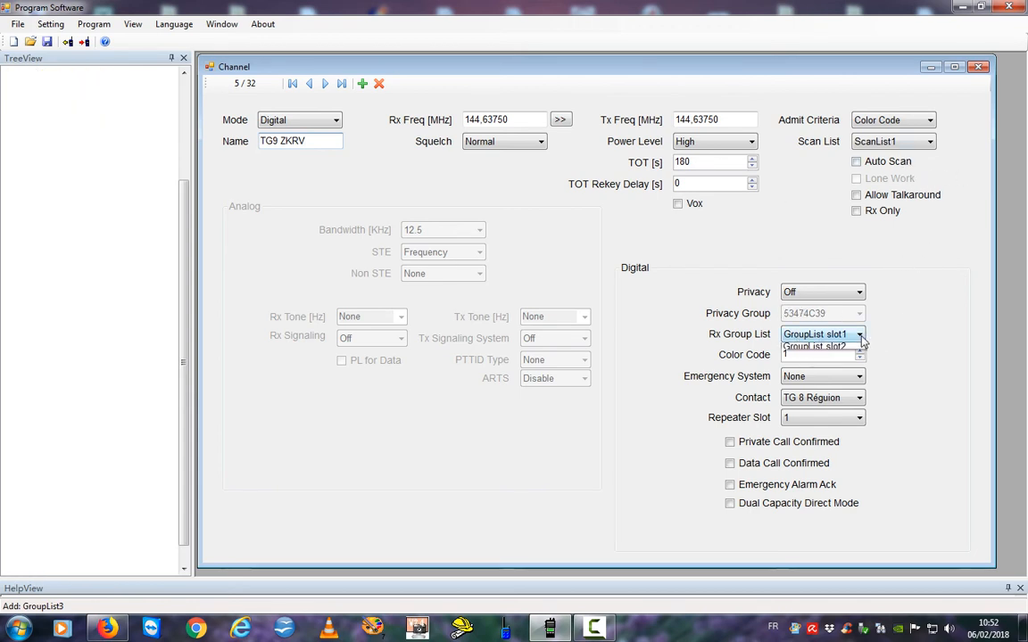
left_click(821, 374)
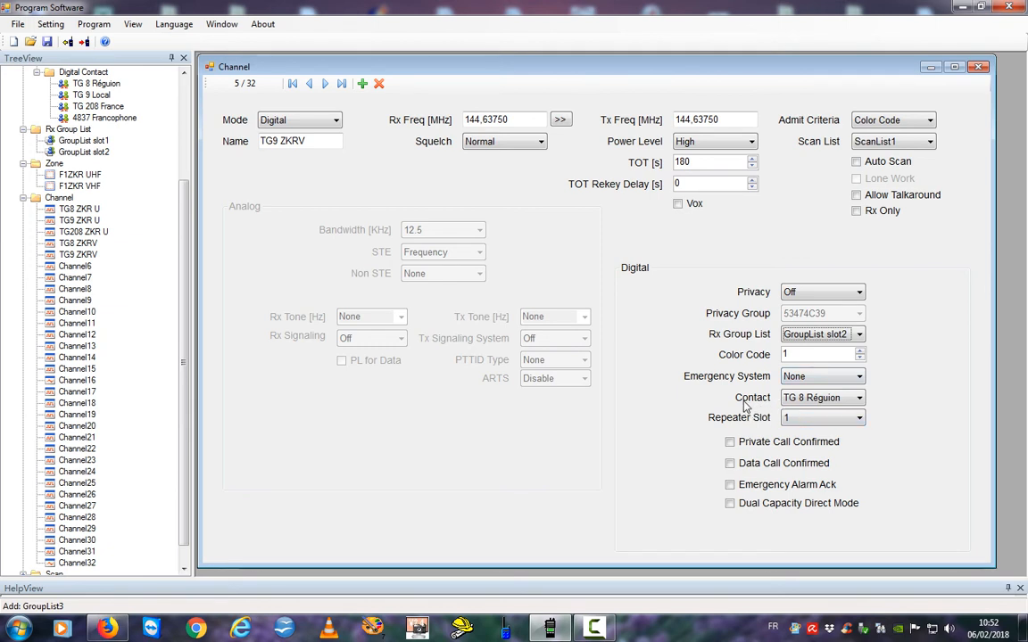
left_click(859, 398)
left_click(823, 436)
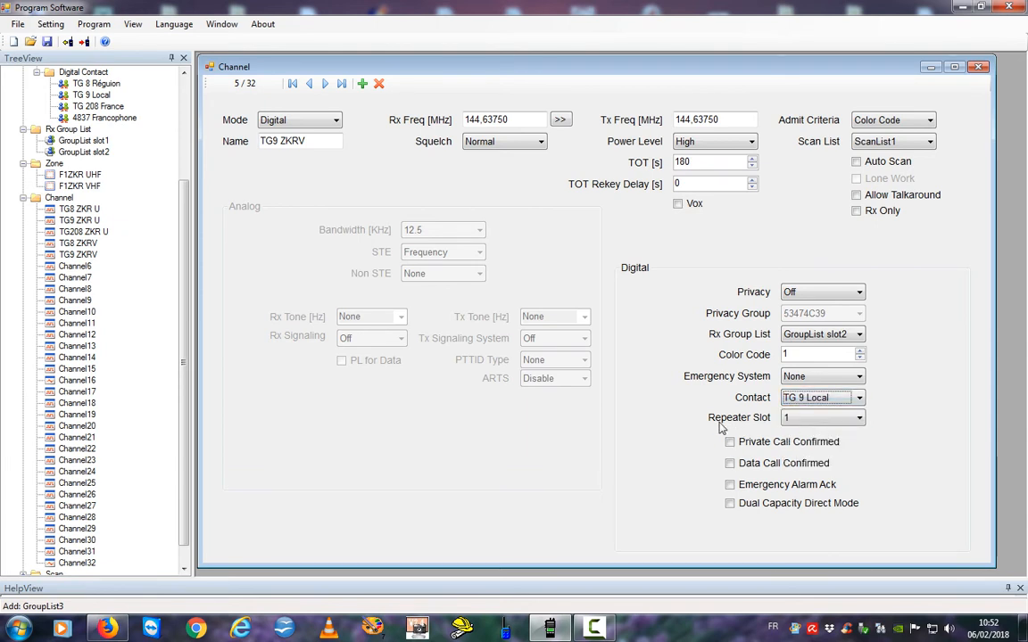
left_click(861, 419)
left_click(815, 441)
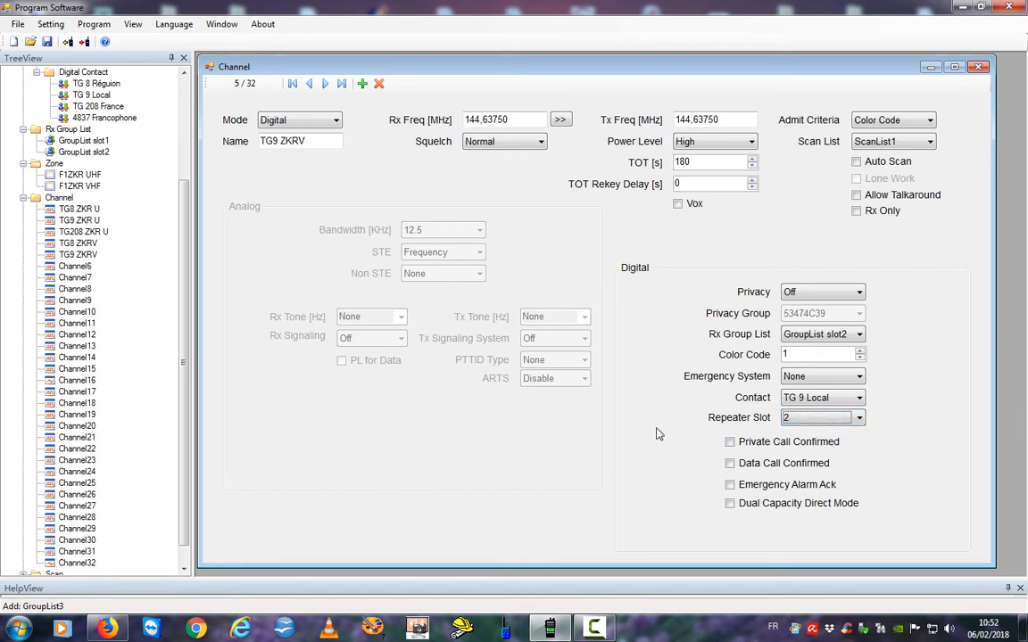
left_click(55, 258)
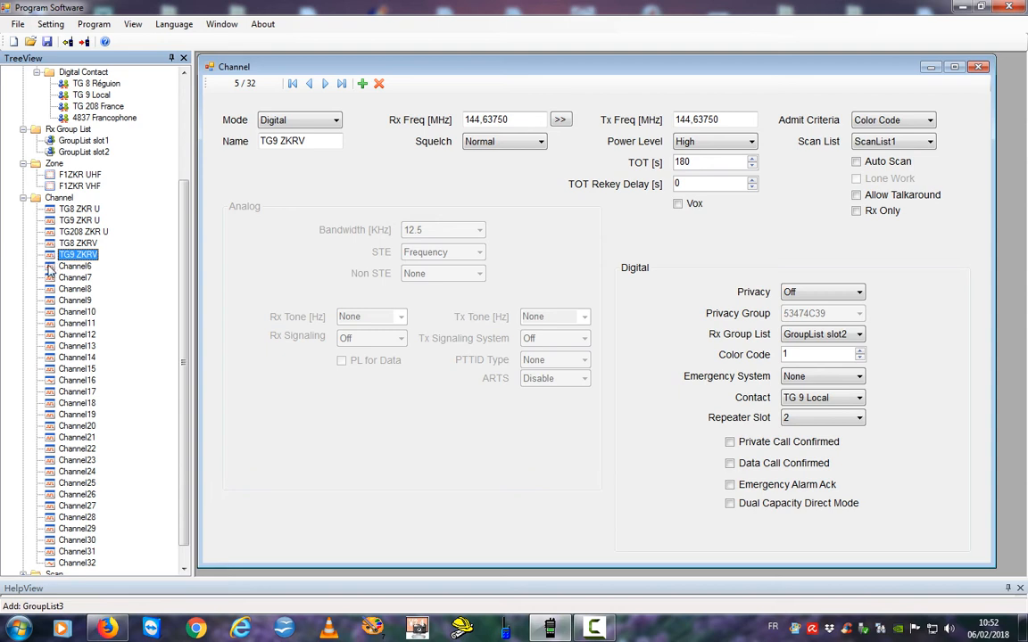
Paste the TG8 ZKRV settings into Channel6 and rename it TG 208 ZKRV.
left_click(51, 268)
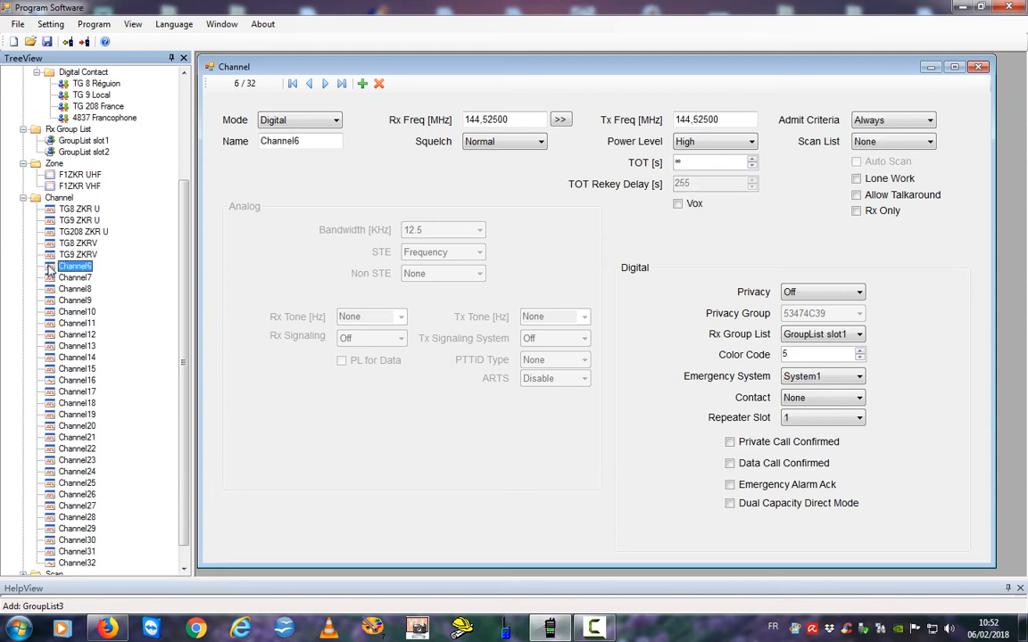
right_click(51, 270)
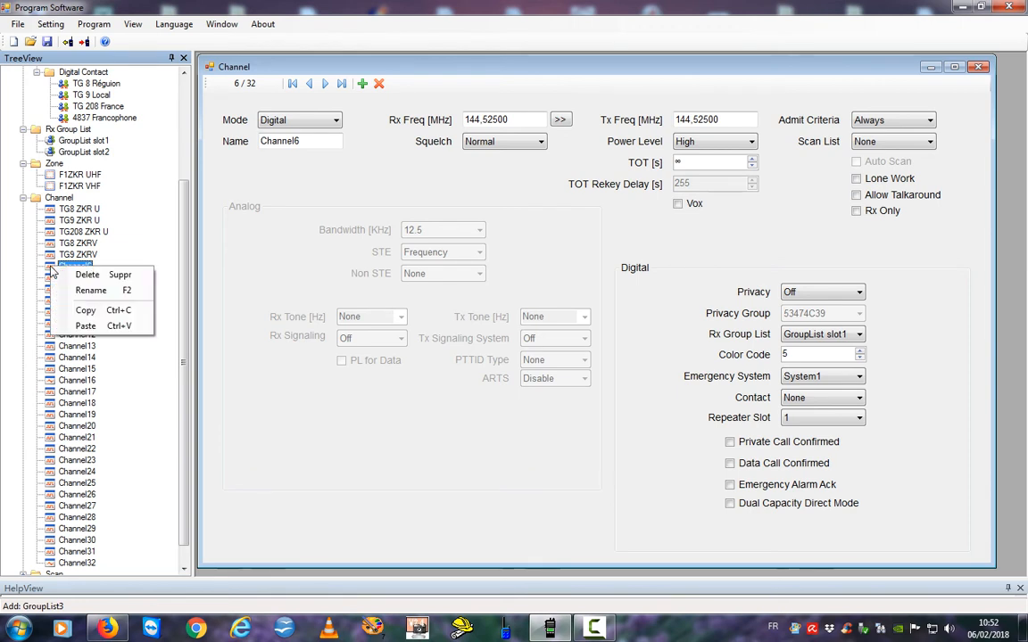
left_click(99, 327)
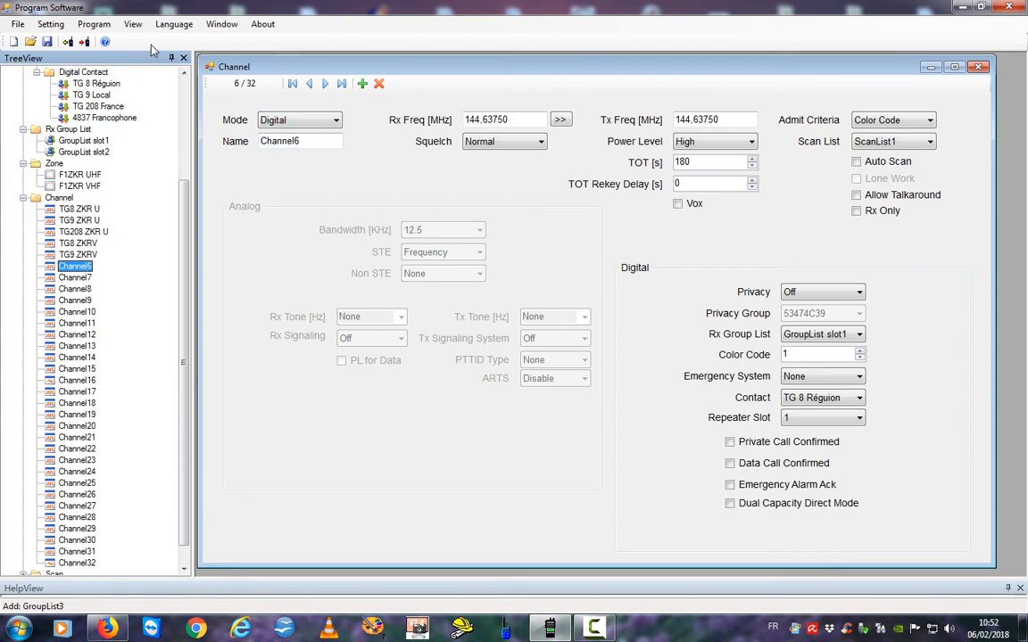
double_click(282, 141)
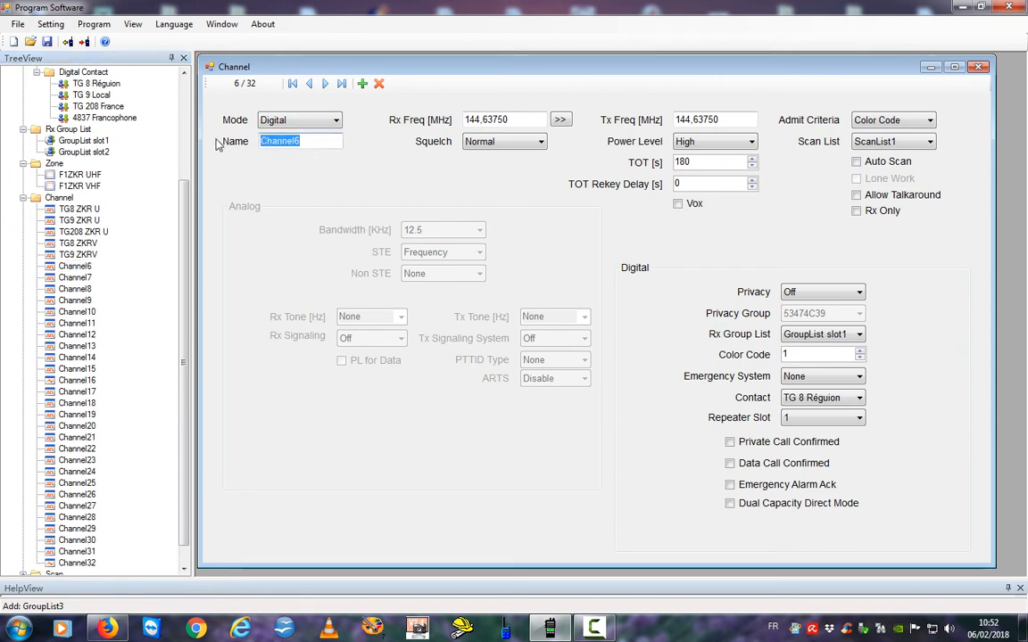
type("TG")
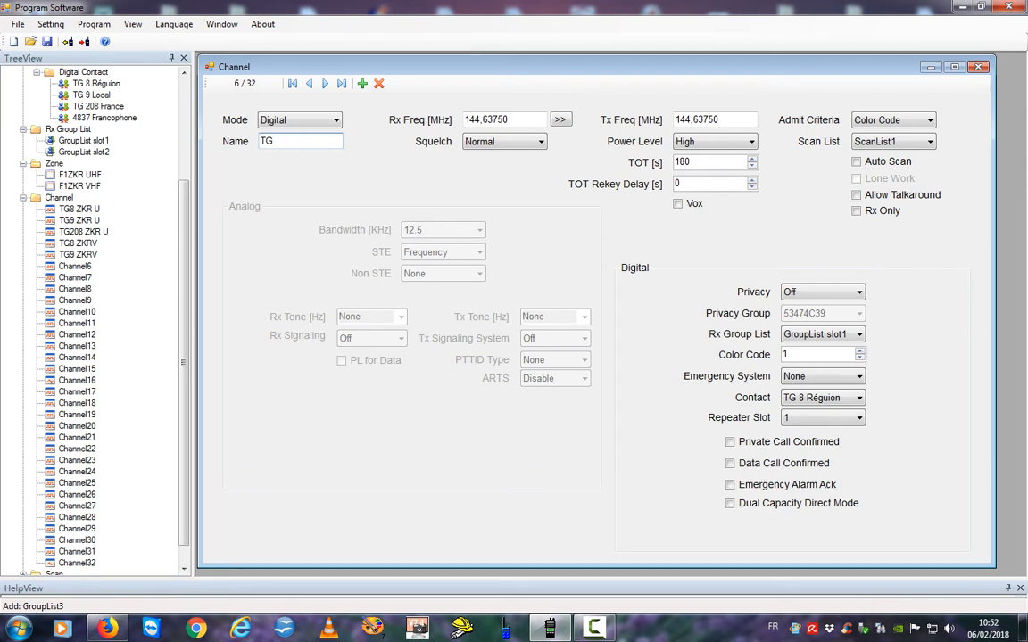
type(" 208 ZKRV")
Set Channel6's contact to TG 208 France.
left_click(803, 400)
left_click(828, 447)
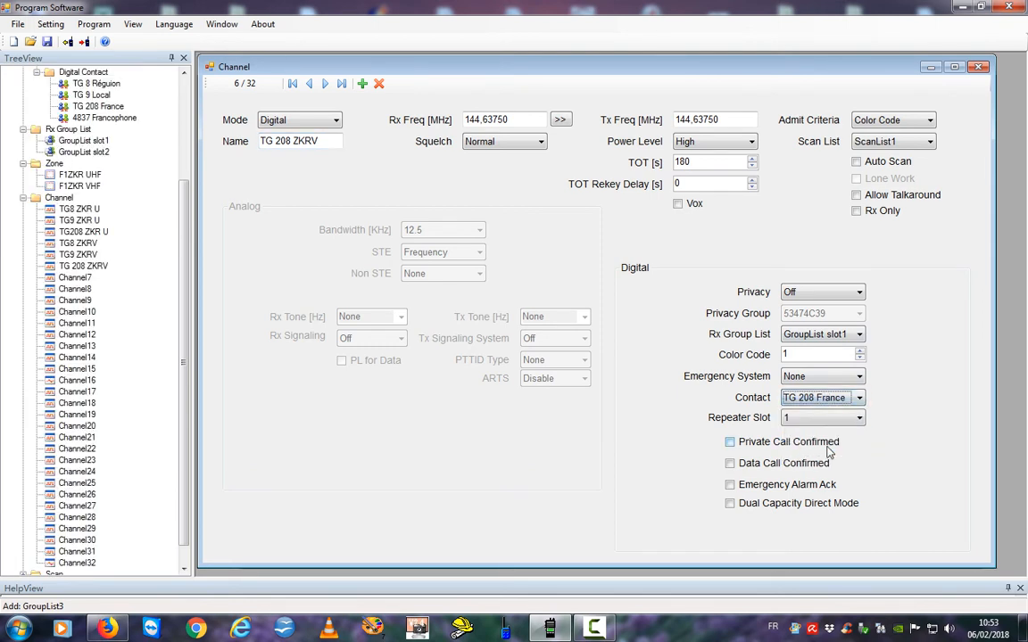
left_click(942, 436)
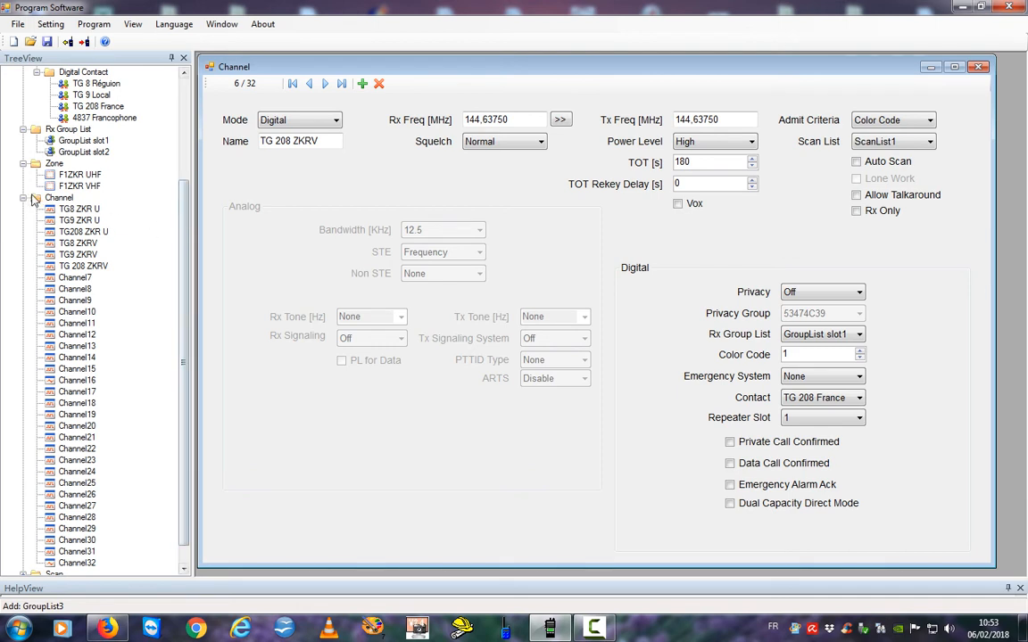
left_click(38, 203)
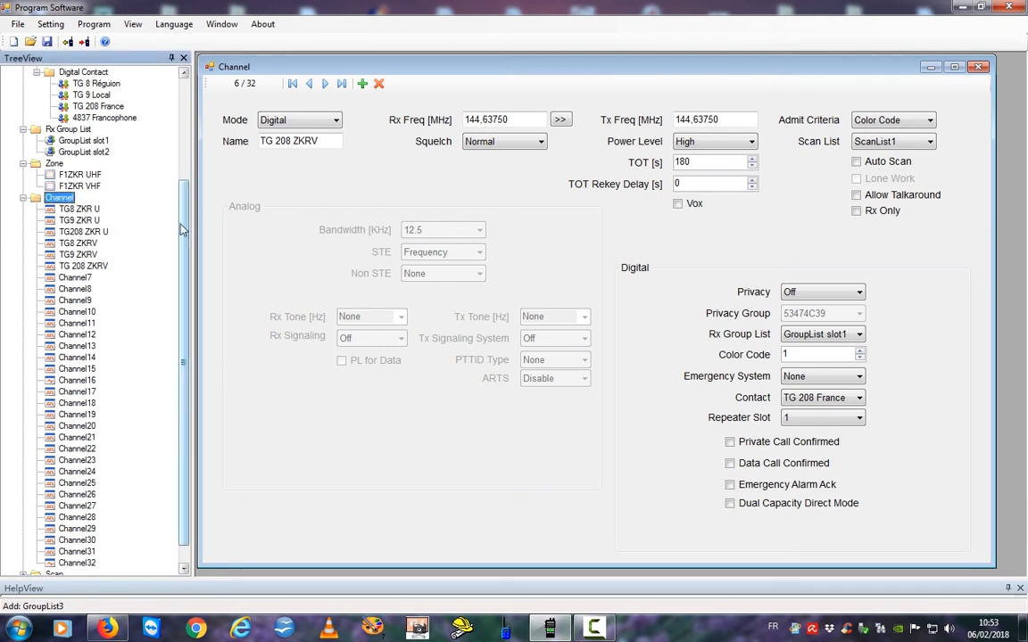
Scroll to the bottom of the codeplug tree and expand Scan to show ScanList1.
left_click_drag(185, 225, 186, 141)
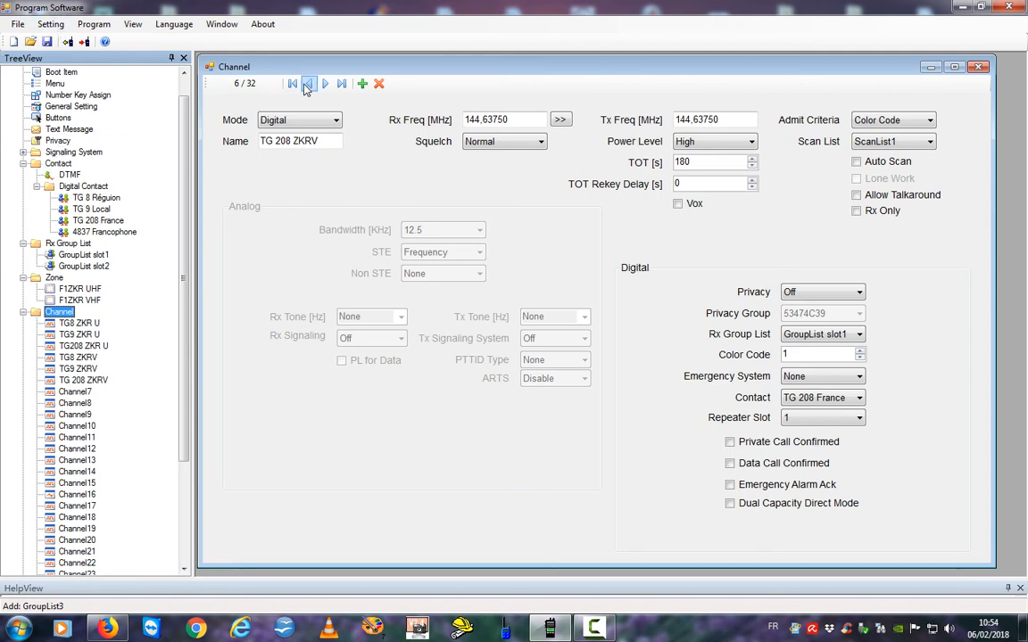
left_click_drag(299, 66, 298, 65)
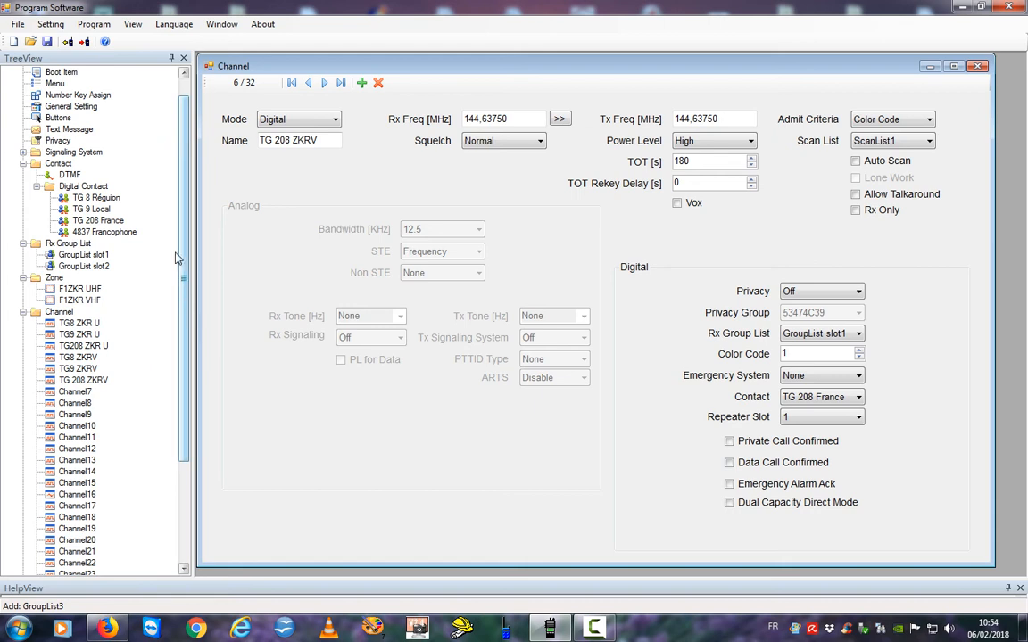
mouse_move(211, 61)
left_mouse_down()
mouse_move(211, 20)
mouse_move(227, 64)
left_mouse_up()
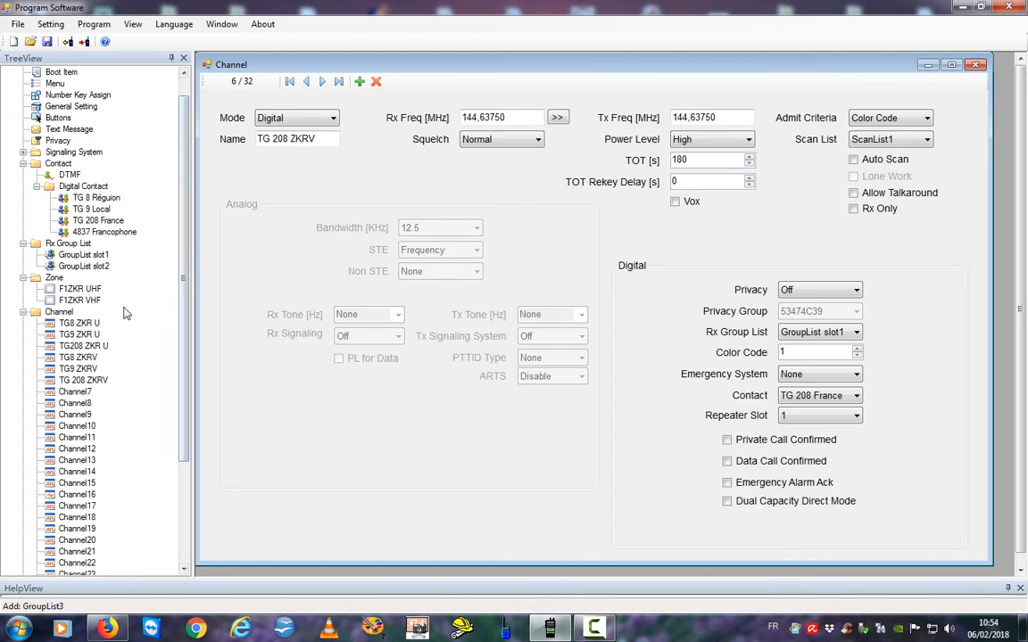
left_click_drag(185, 355, 182, 489)
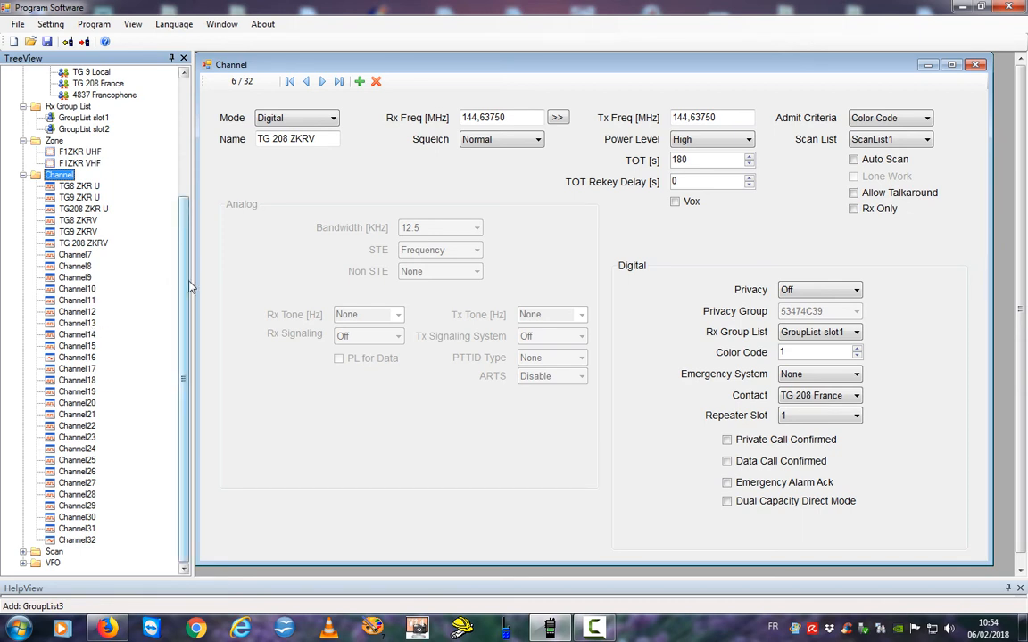
left_click(23, 552)
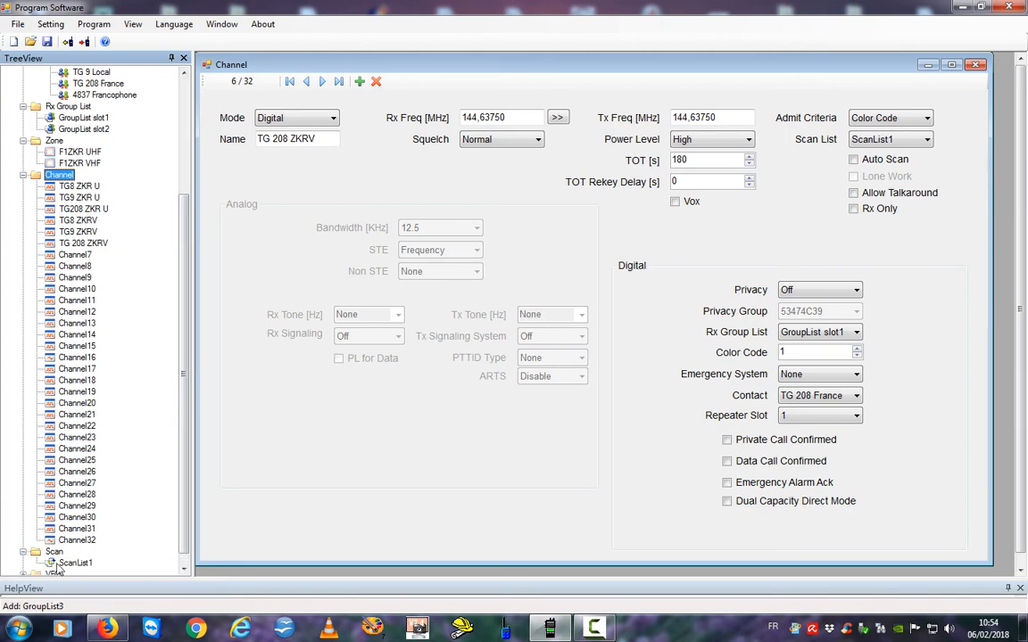
Add the six TG channels, TG8 ZKR U through TG 208 ZKRV, as ScanList1 members.
double_click(74, 563)
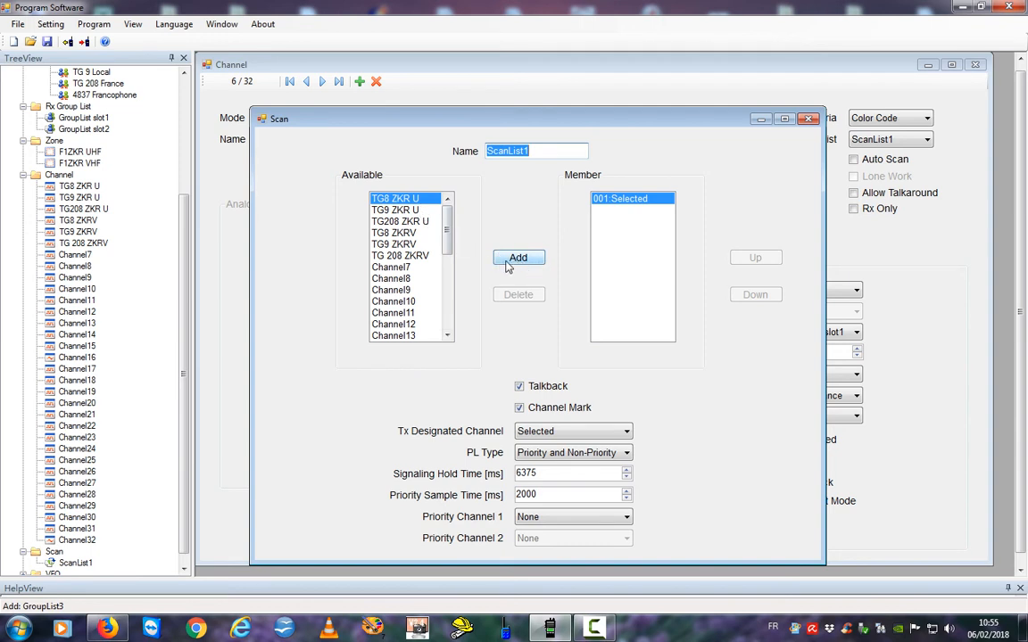
left_click(506, 257)
left_click(506, 258)
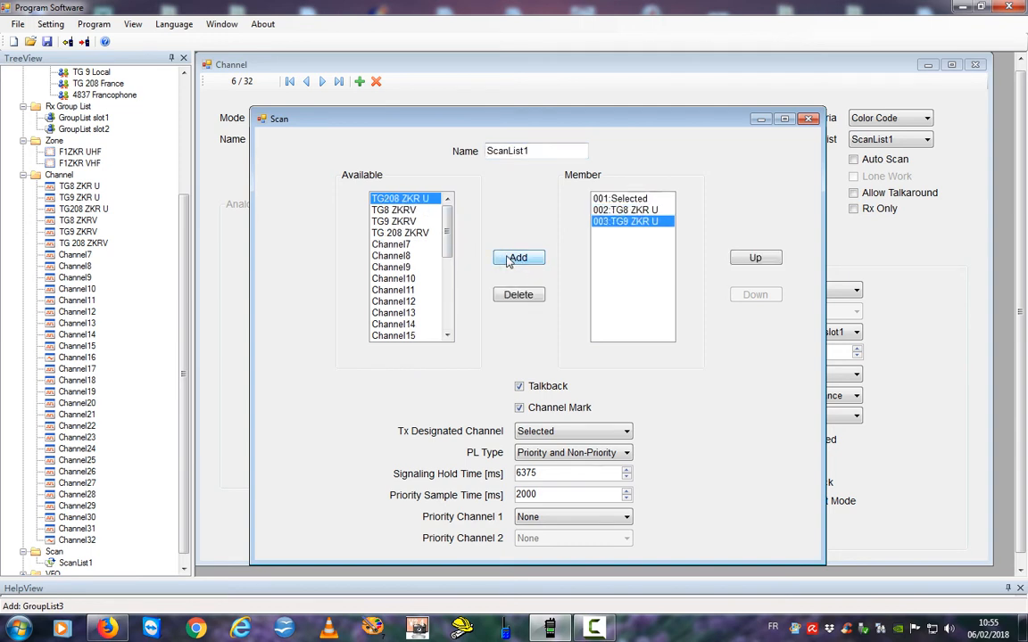
left_click(509, 260)
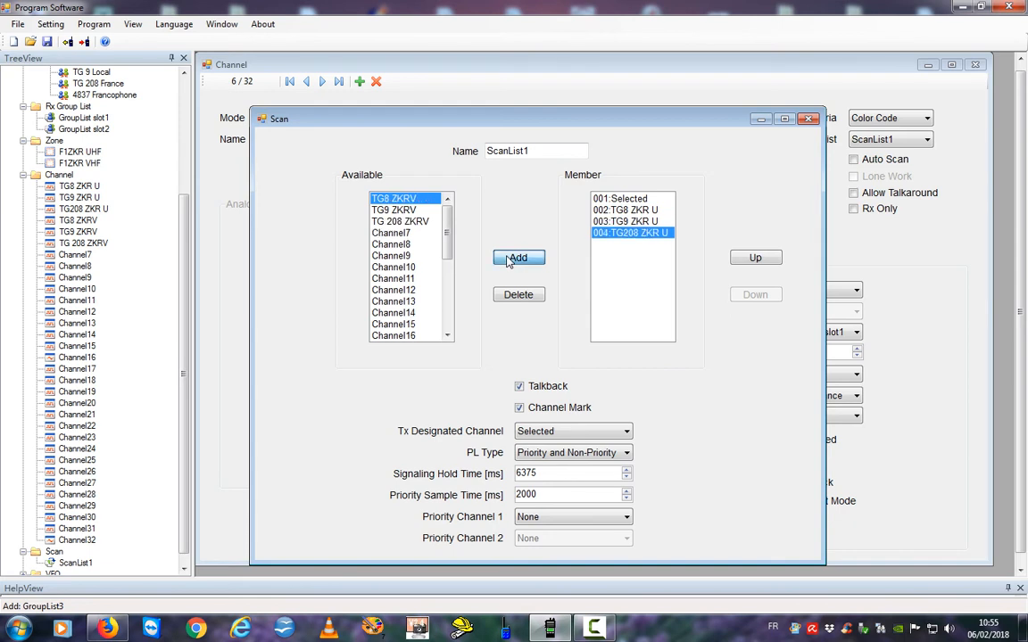
left_click(509, 260)
left_click(509, 260)
left_click(508, 259)
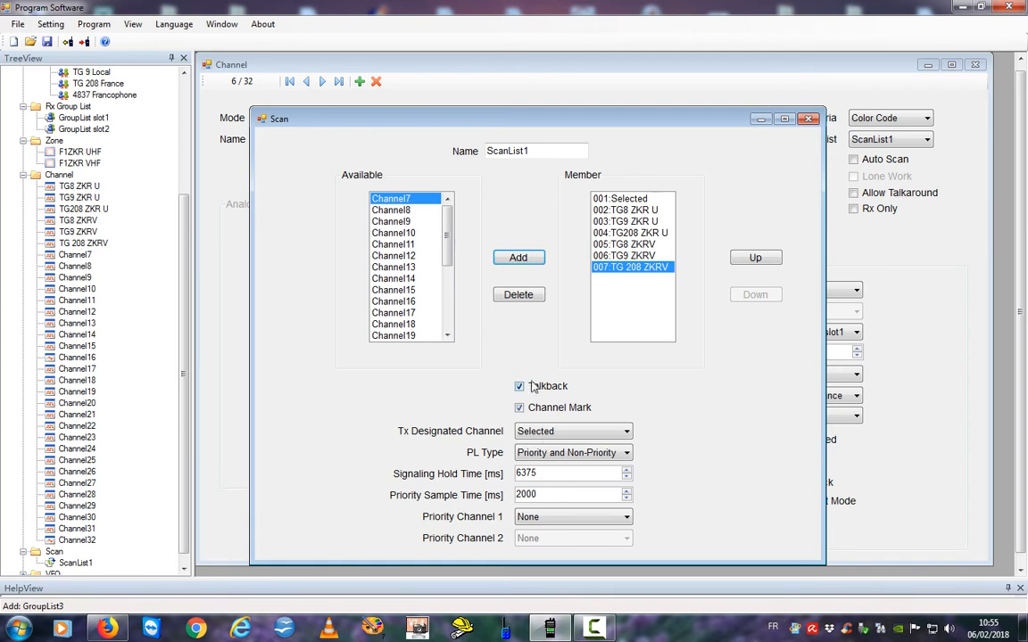
Expand the VFO node in the tree and select VFO A.
left_click(183, 569)
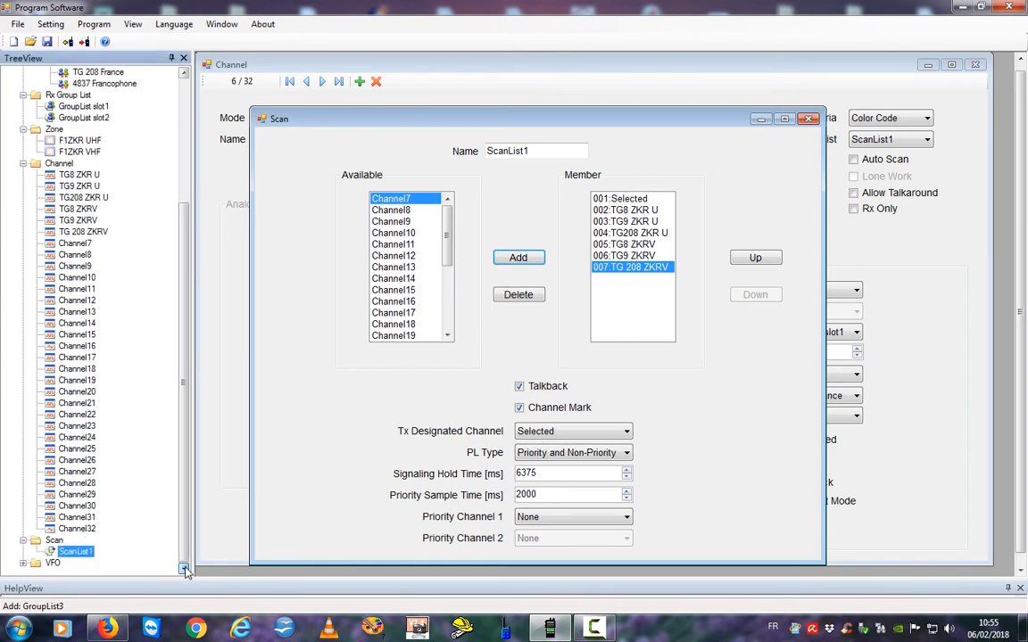
left_click(24, 563)
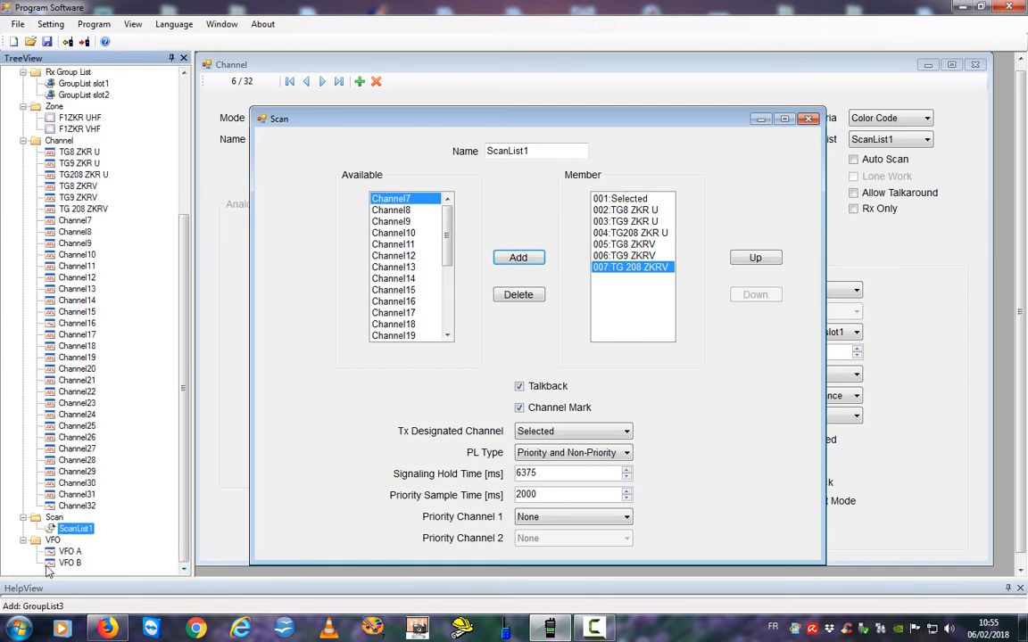
left_click(51, 552)
Set VFO A's Mode to Digital, then bring up VFO B's settings.
double_click(62, 553)
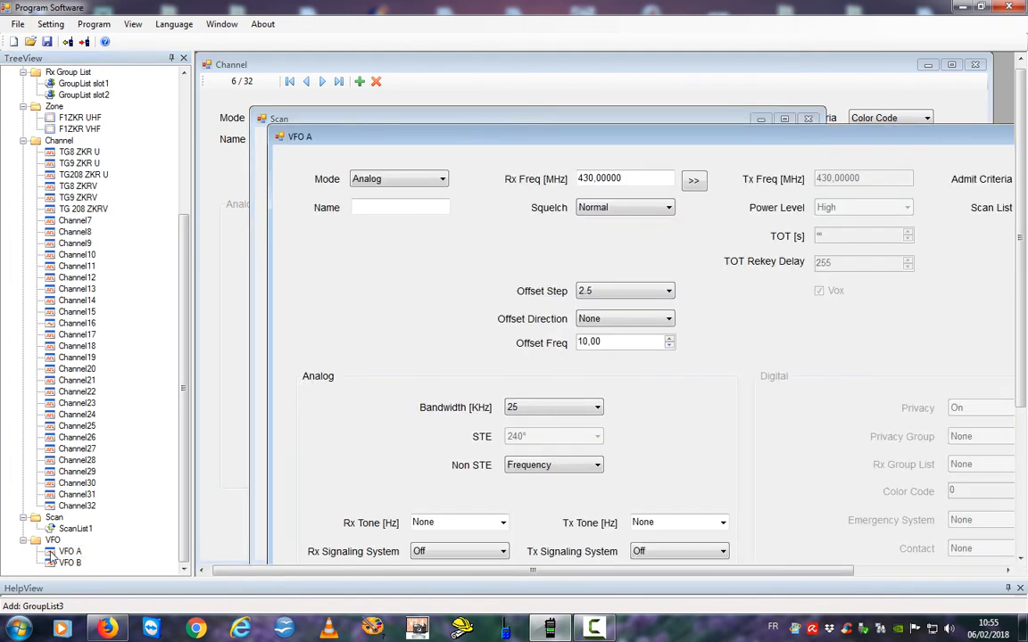
left_click_drag(773, 146, 691, 56)
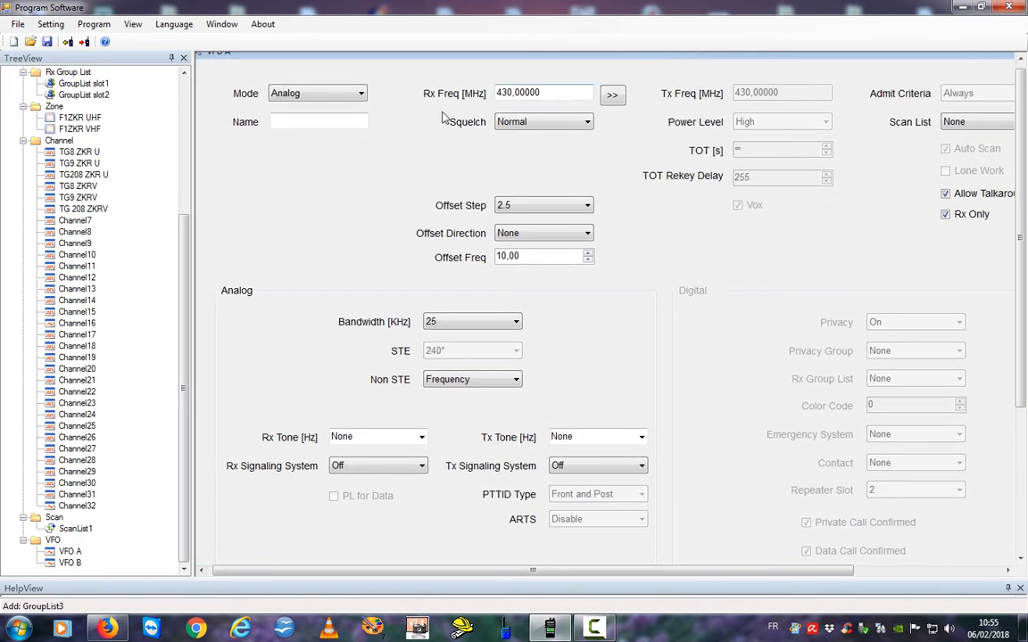
left_click(359, 95)
left_click(325, 120)
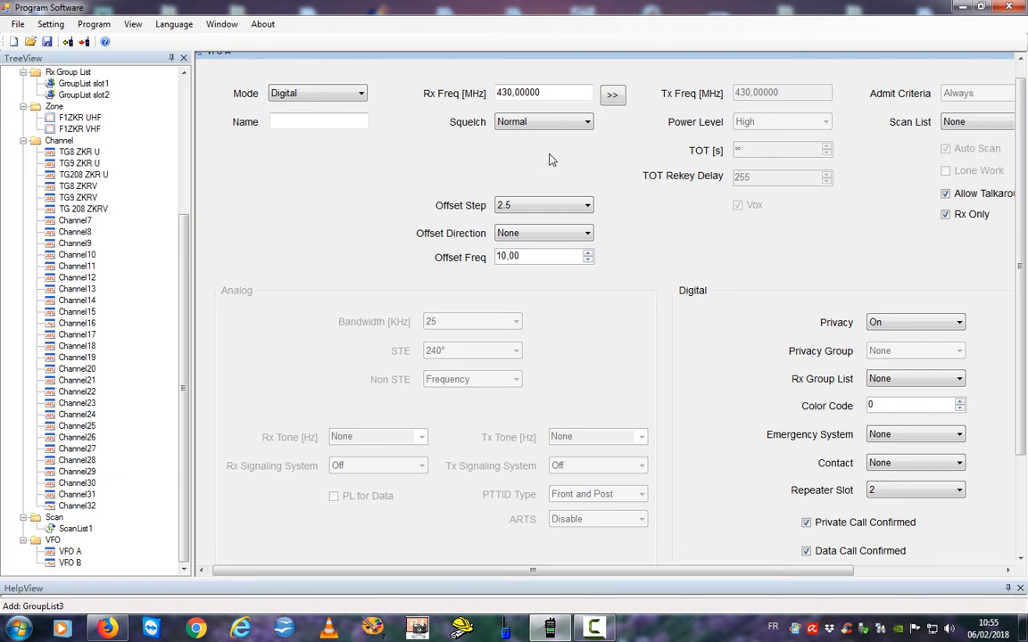
left_click(66, 564)
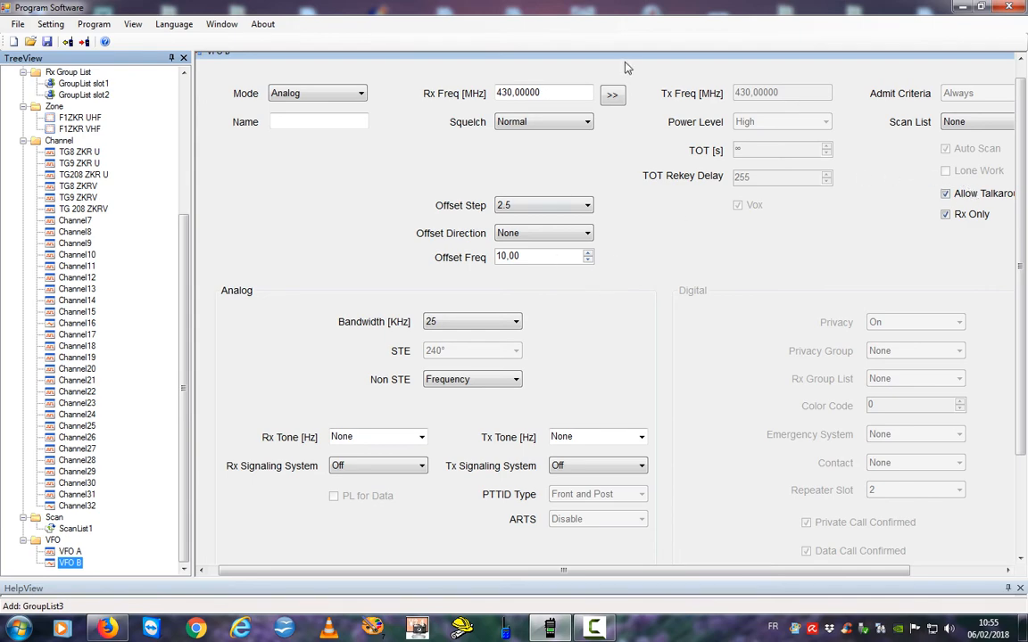
left_click_drag(640, 58, 652, 75)
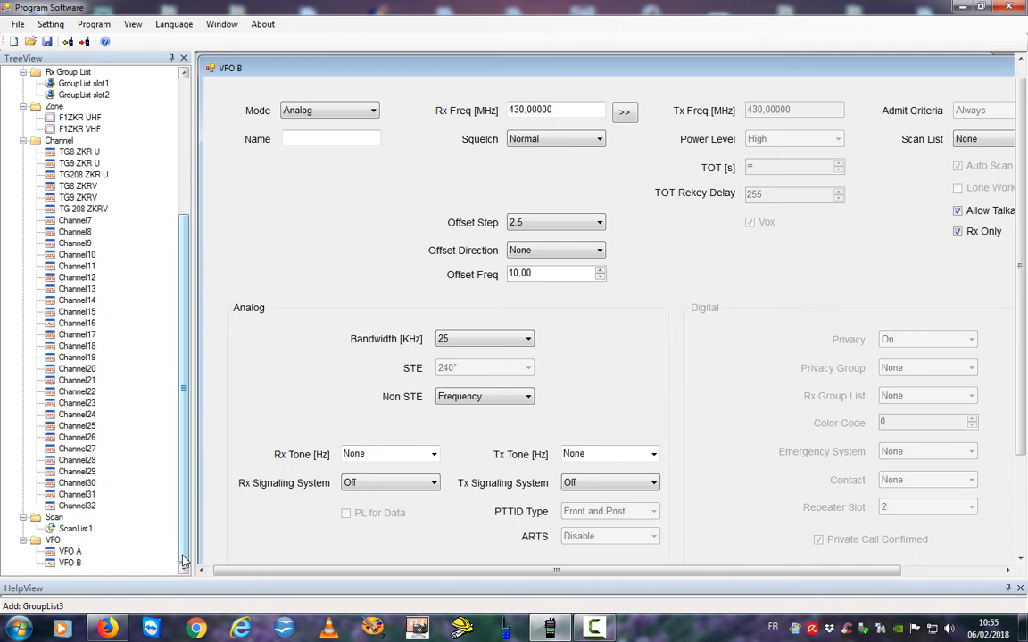
left_click_drag(183, 560, 176, 391)
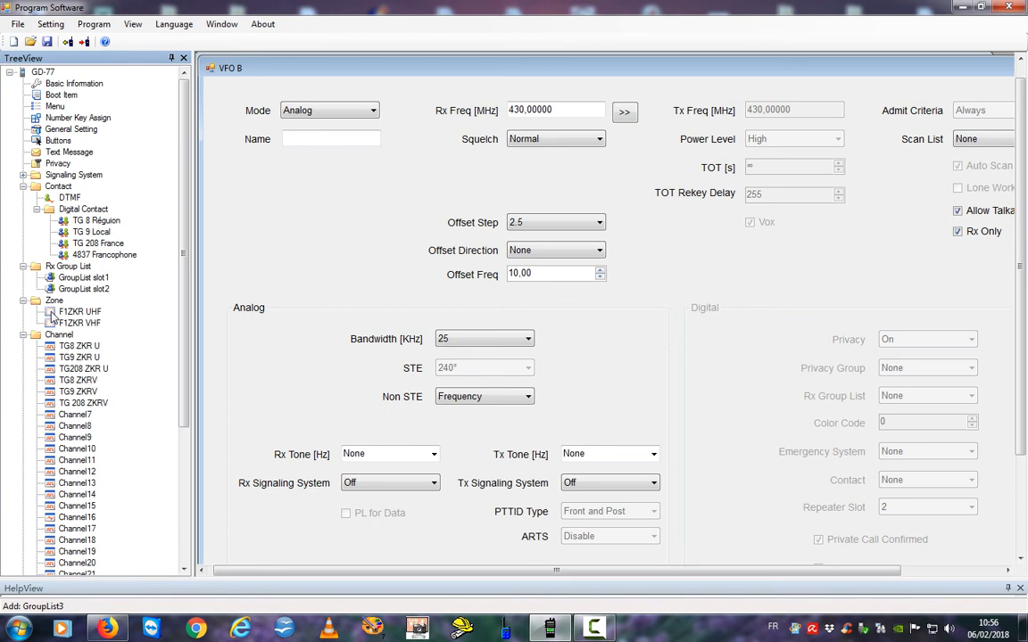
Delete the trailing channels from zone F1ZKR UHF until only Channel17 remains.
double_click(52, 314)
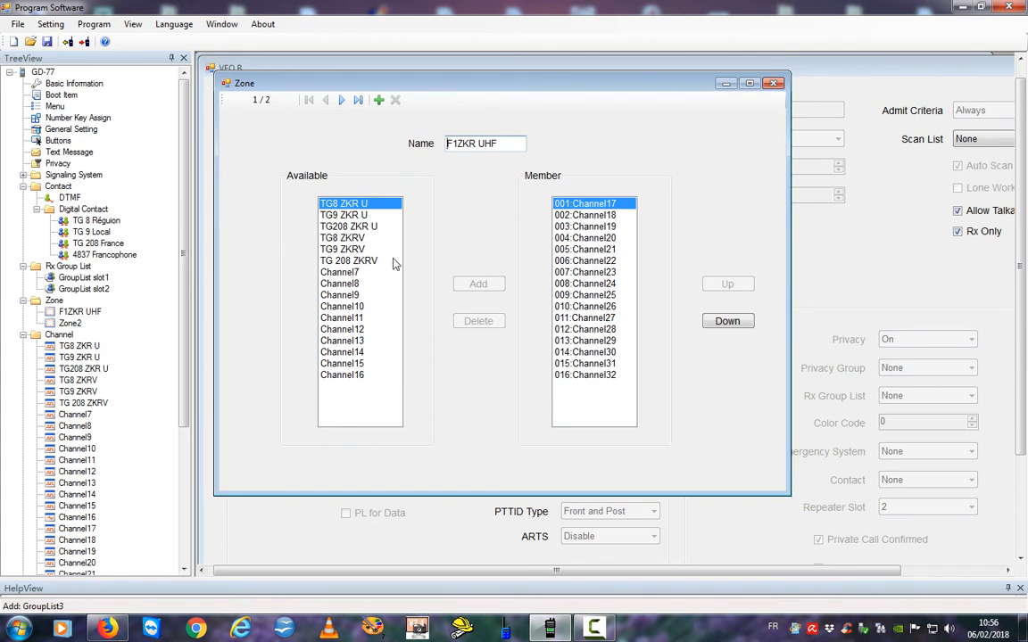
left_click(581, 376)
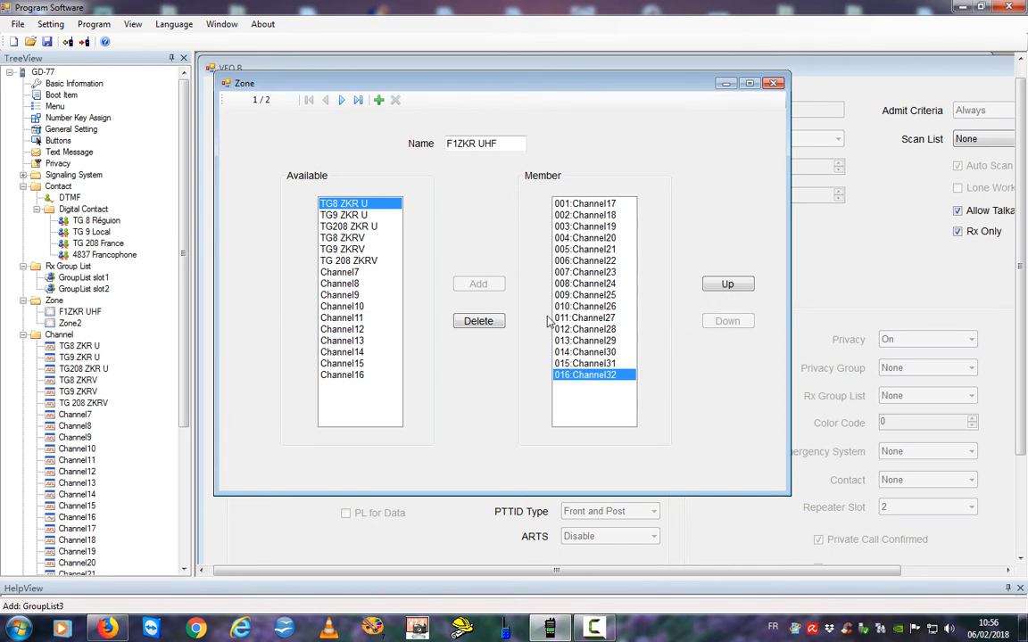
double_click(479, 321)
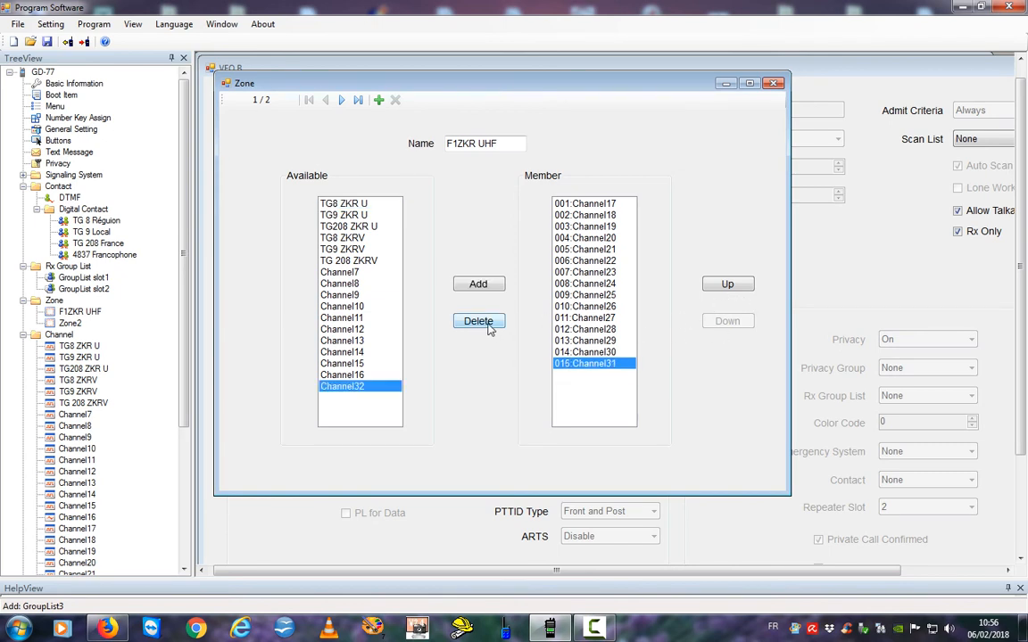
double_click(478, 321)
triple_click(478, 321)
double_click(478, 321)
double_click(488, 327)
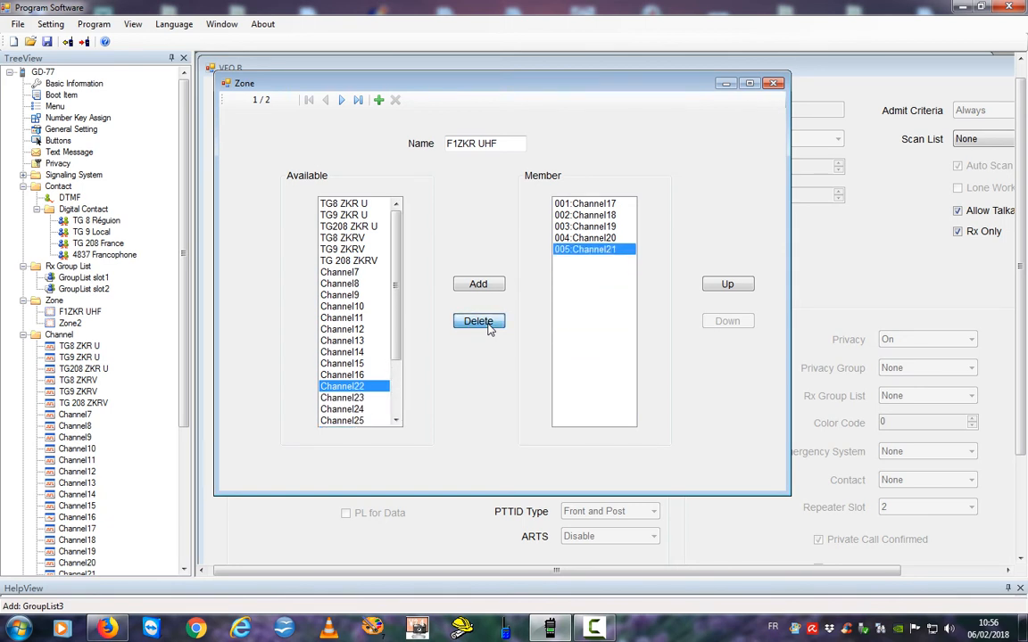
triple_click(487, 327)
left_click(486, 326)
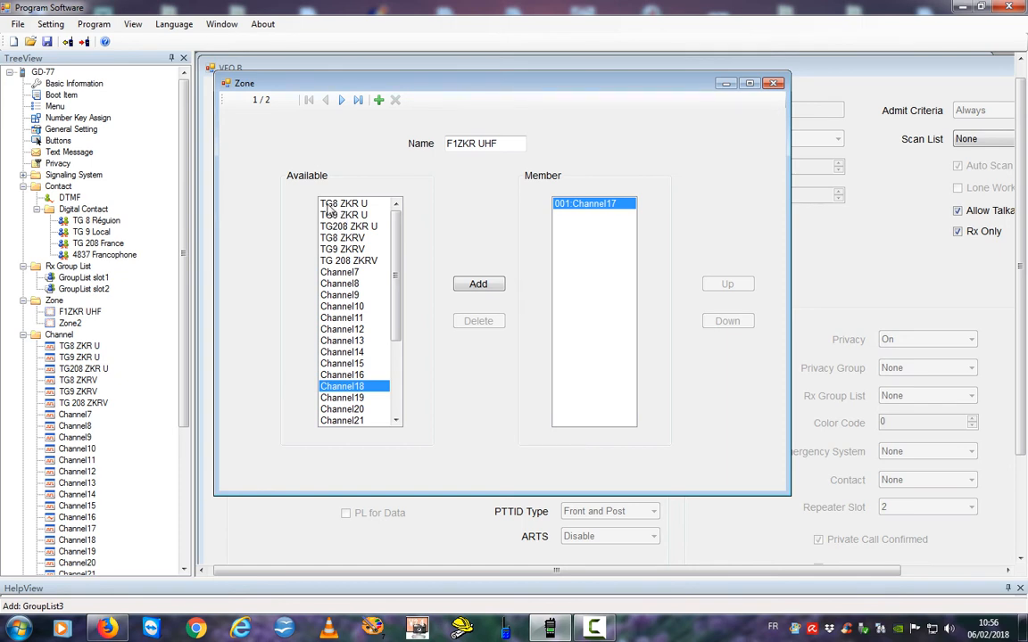
Add TG8 ZKR U, TG9 ZKR U and TG208 ZKR U to the zone.
left_click(329, 205)
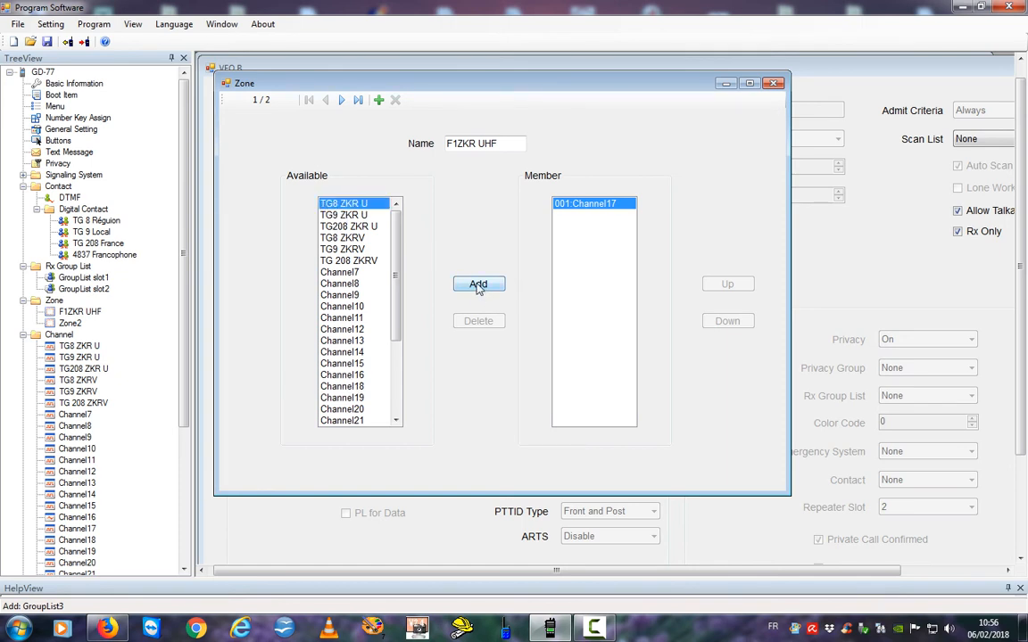
left_click(476, 286)
left_click(476, 286)
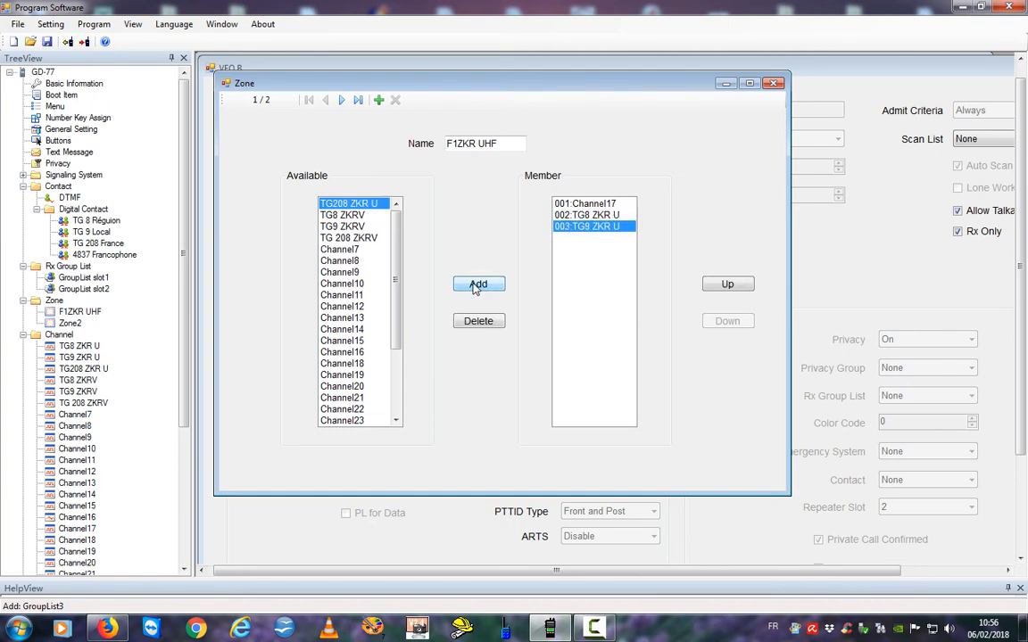
left_click(476, 286)
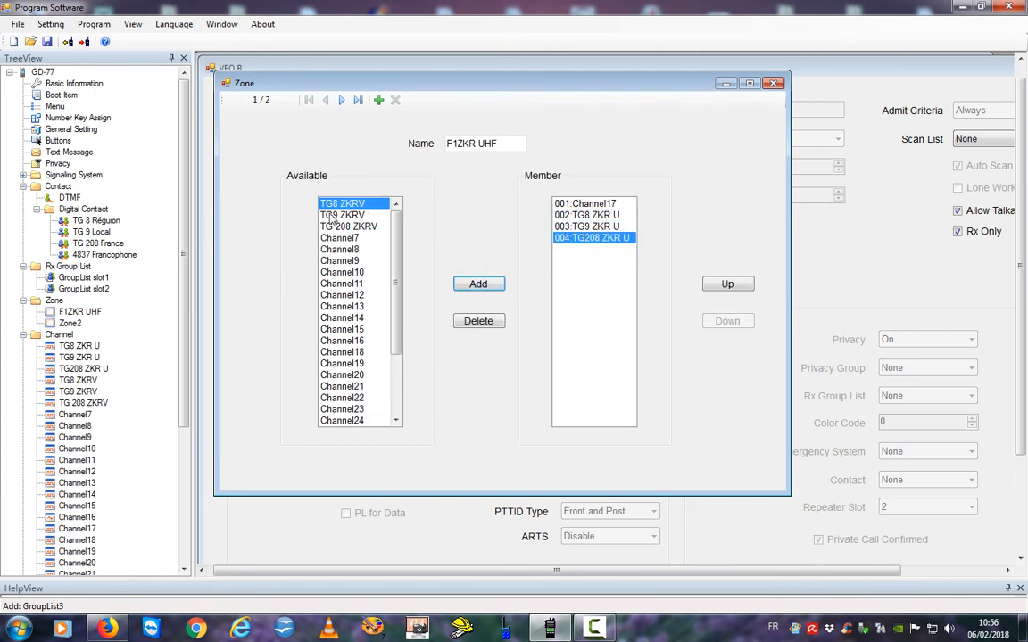
Move Channel17 to the bottom of F1ZKR UHF and delete it from the zone.
left_click(586, 206)
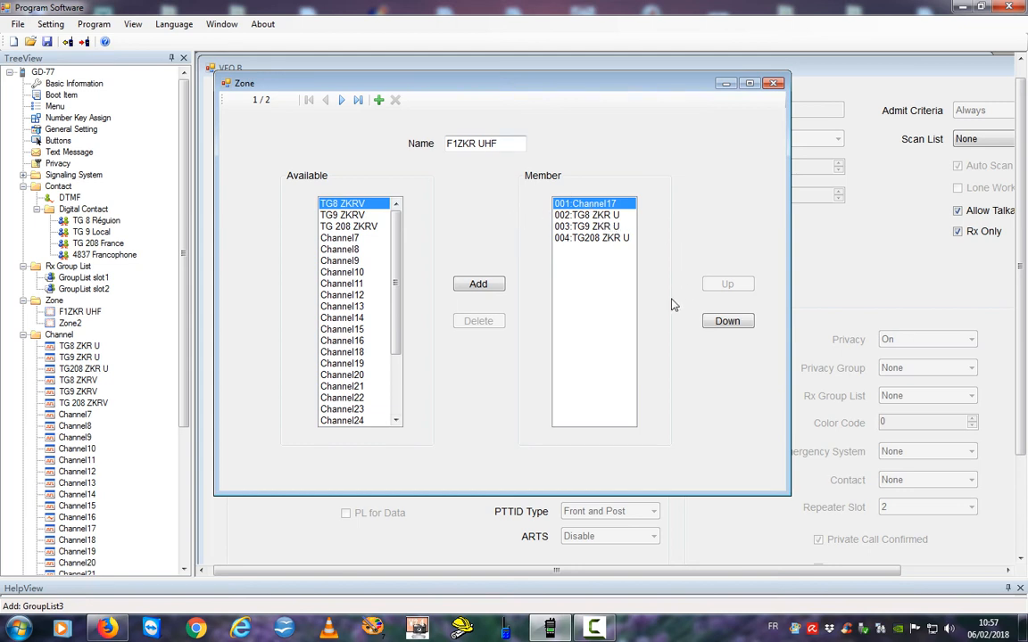
left_click(727, 321)
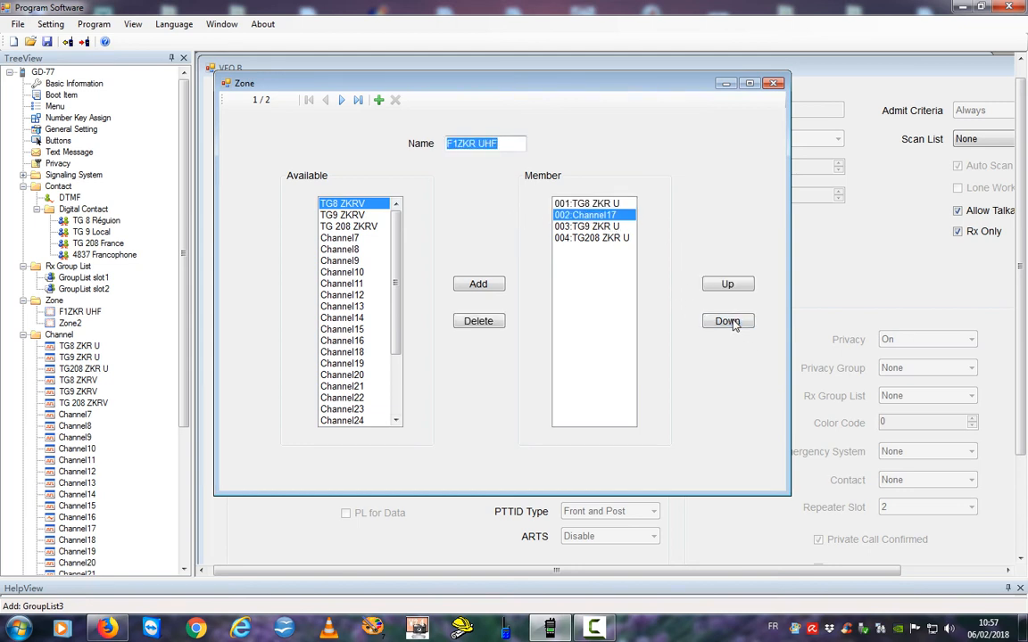
left_click(727, 321)
left_click(727, 322)
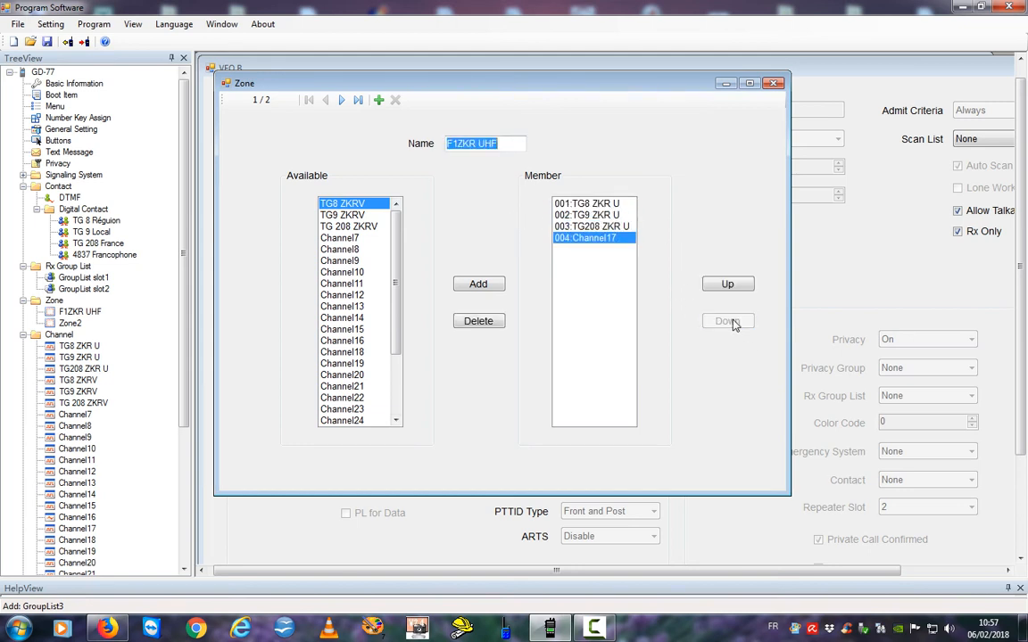
left_click(477, 321)
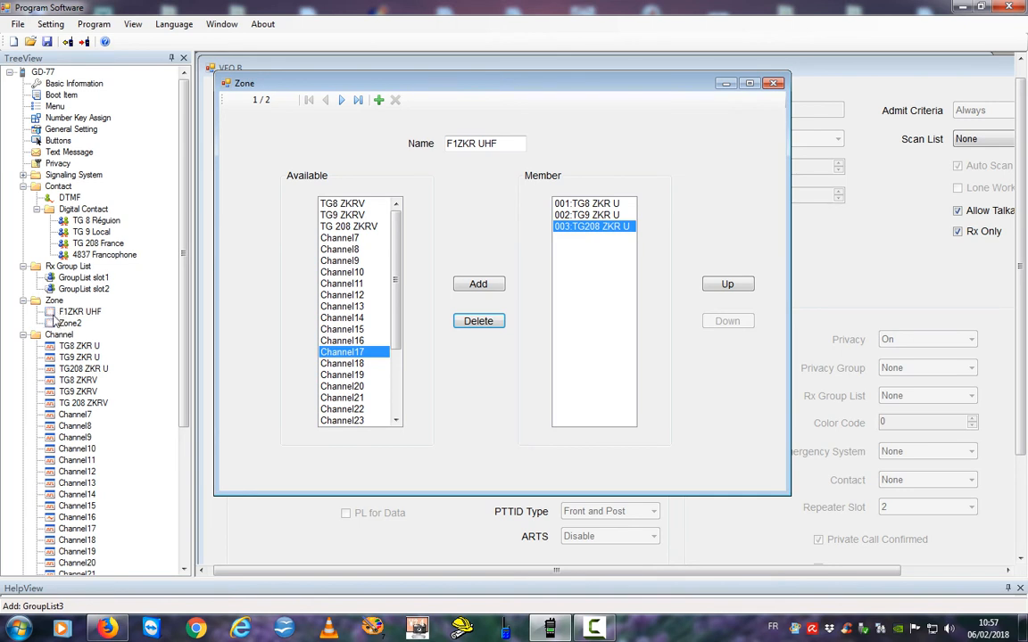
left_click(68, 322)
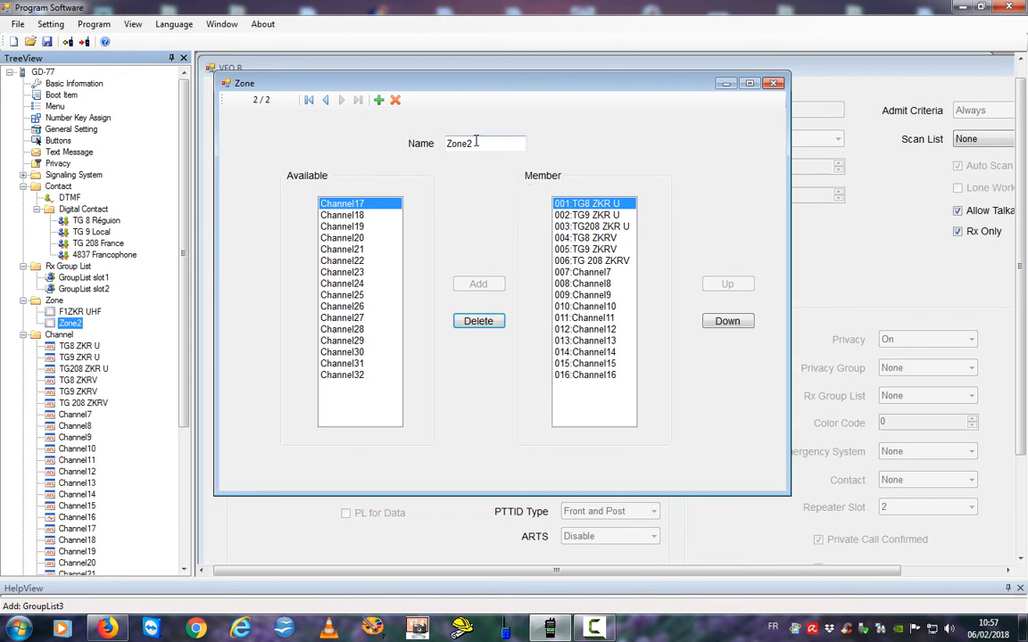
Rename Zone2 to F1ZKR VHF.
left_click_drag(477, 143, 409, 147)
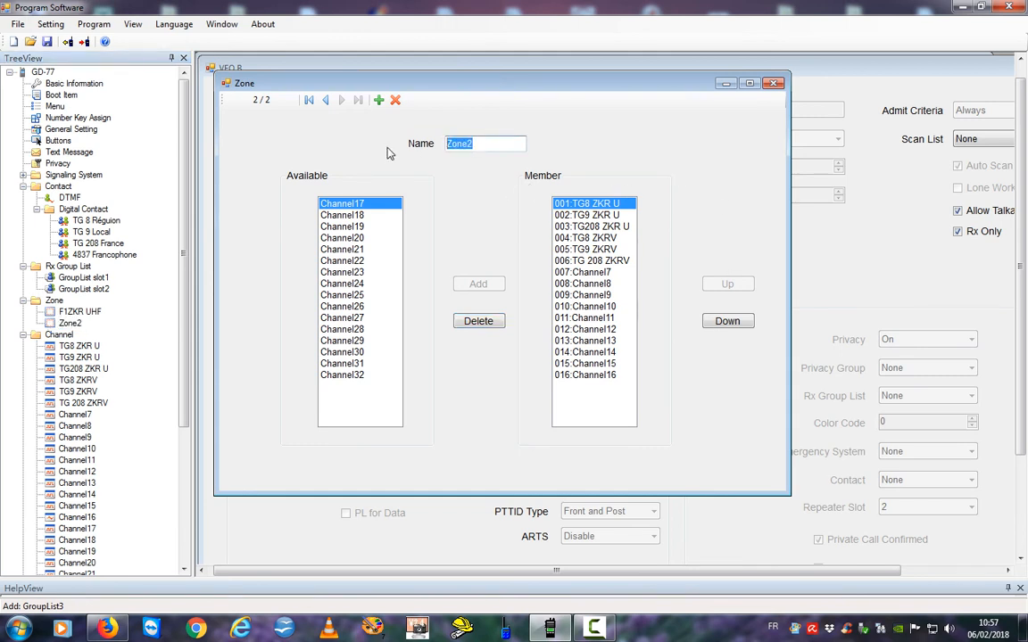
type("F1ZKR VHF")
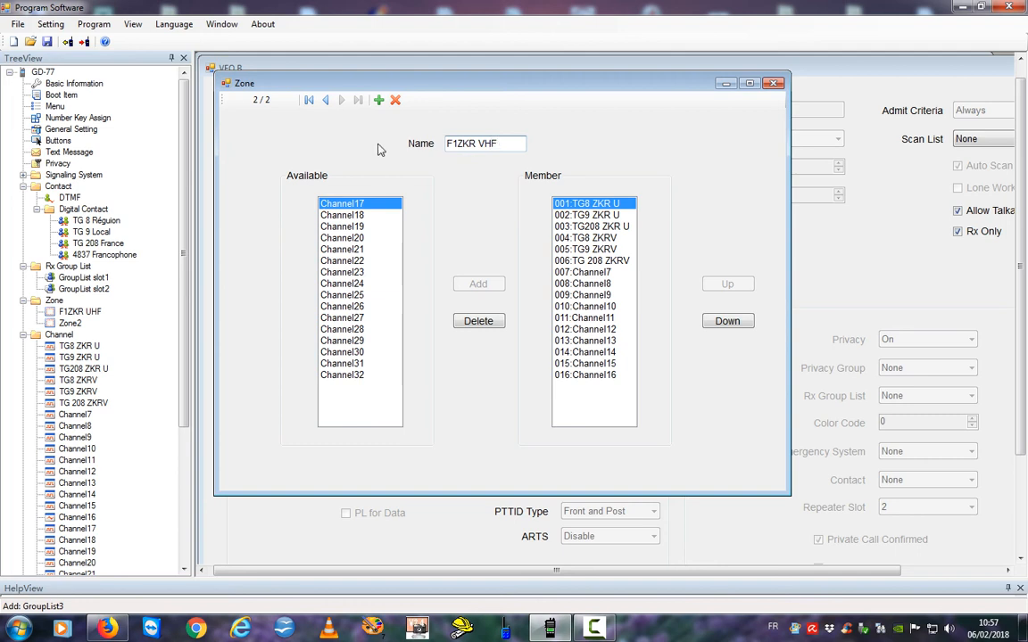
left_click(55, 312)
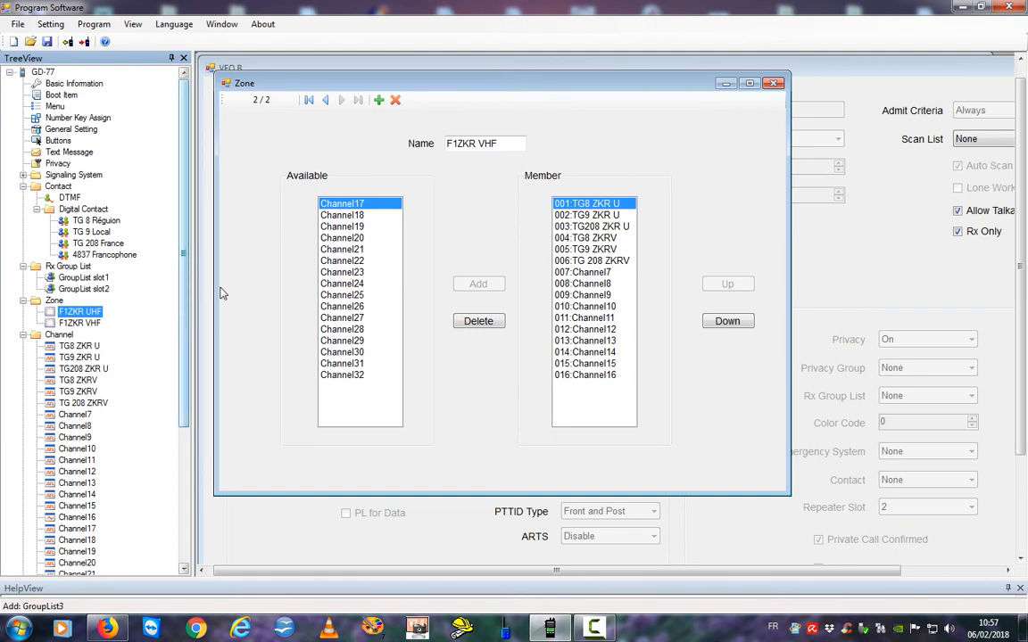
Remove the trailing members Channel16 down to Channel8 from the zone.
left_click(582, 375)
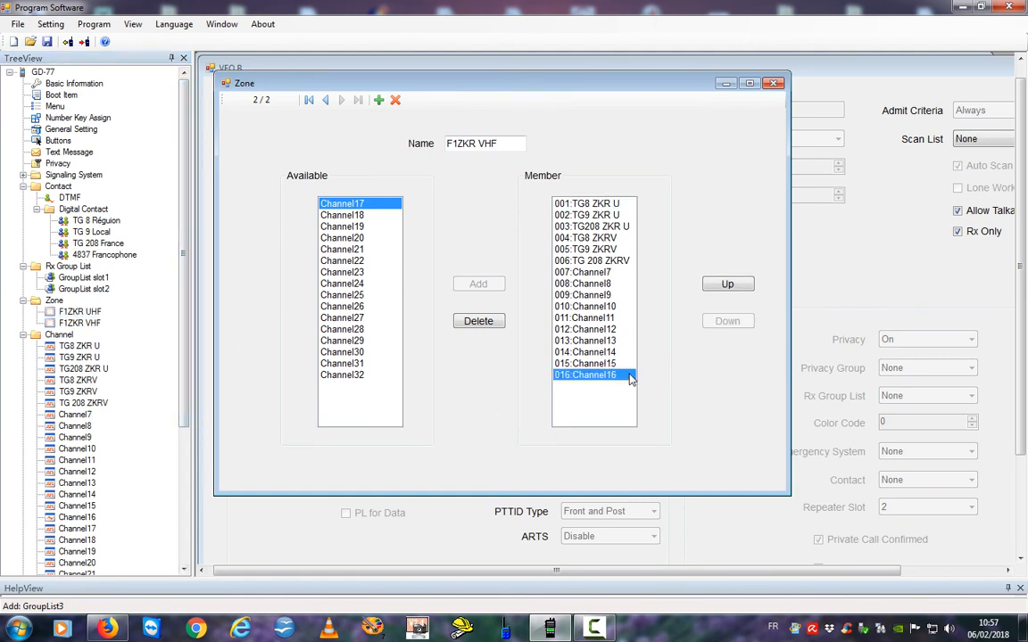
left_click(465, 325)
left_click(466, 325)
left_click(466, 324)
left_click(466, 325)
left_click(467, 325)
left_click(467, 325)
left_click(467, 324)
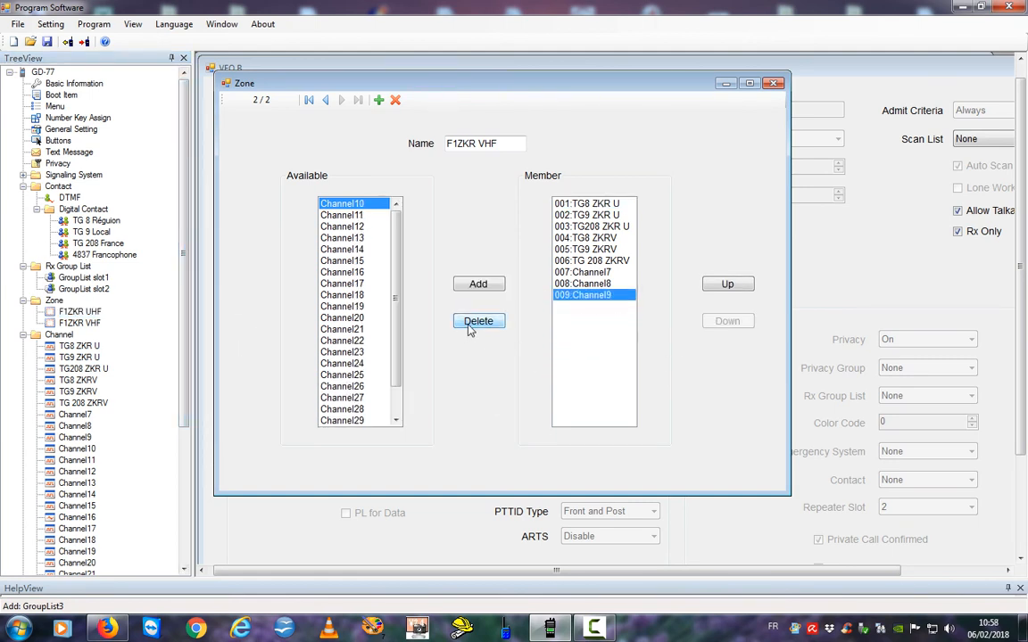
left_click(471, 327)
left_click(470, 327)
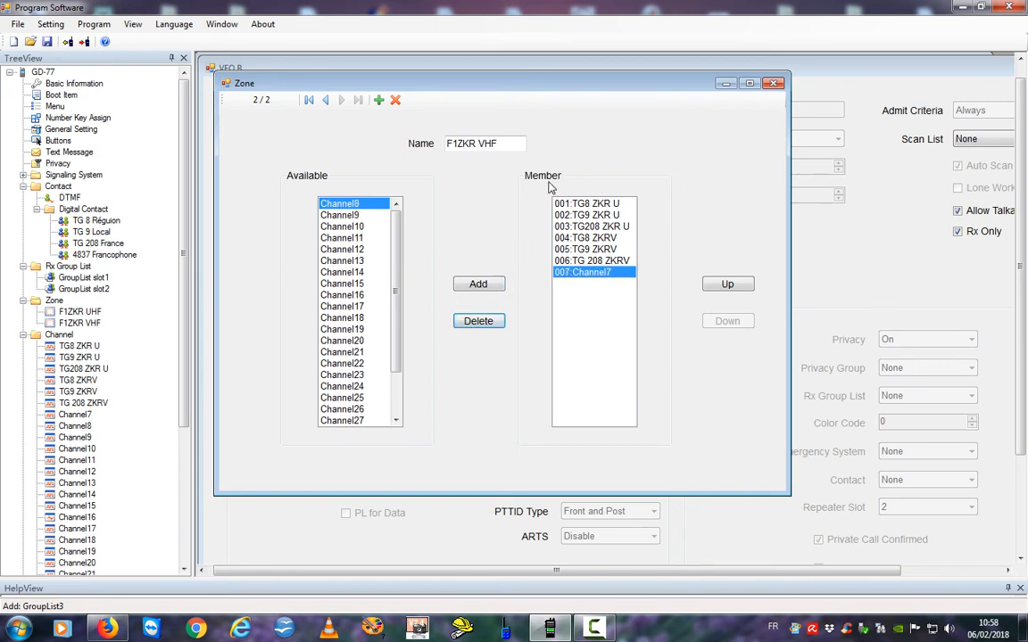
Remove TG8, TG9, TG208 ZKR U and Channel7, leaving only the three ZKRV channels.
left_click(586, 204)
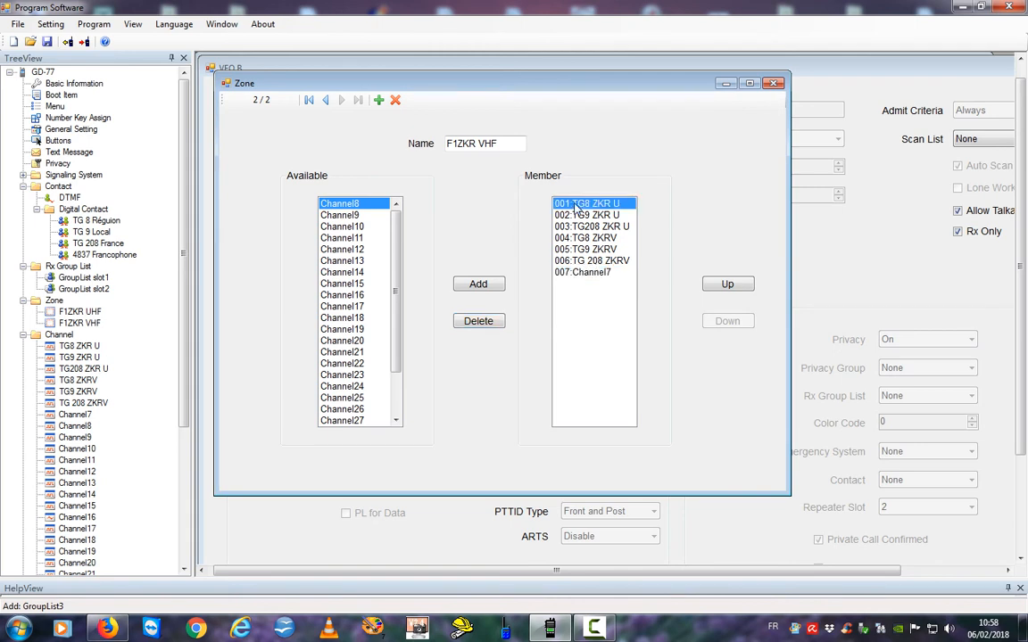
left_click(478, 322)
left_click(476, 325)
left_click(476, 326)
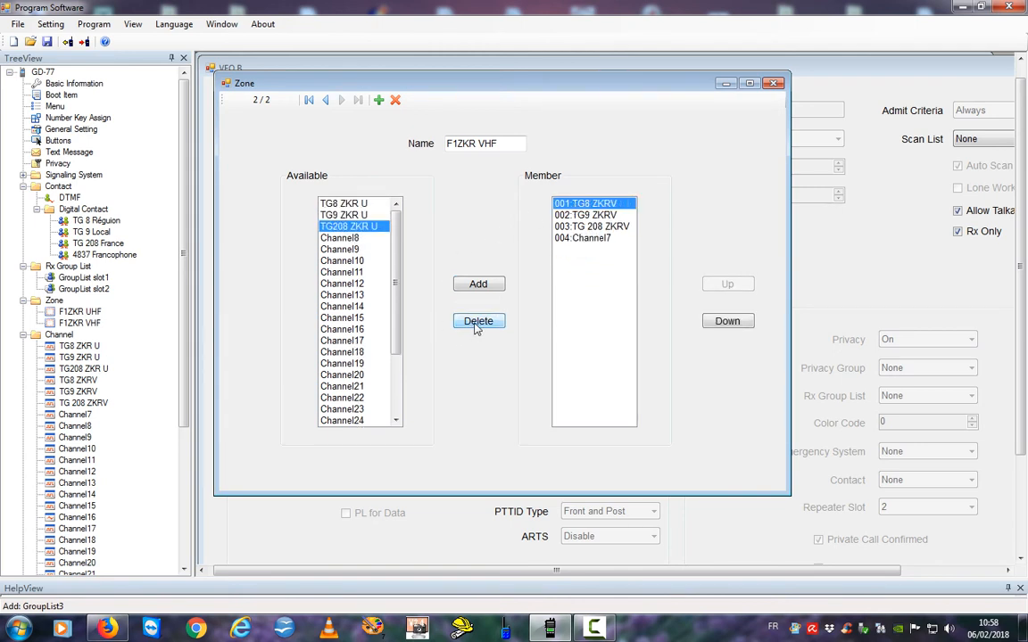
left_click(580, 238)
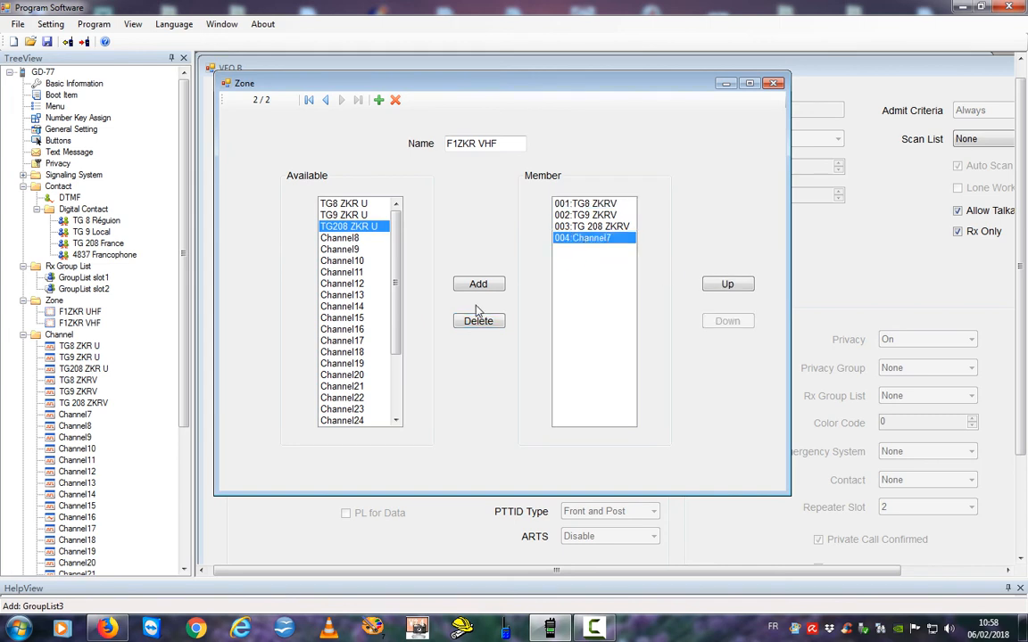
left_click(475, 326)
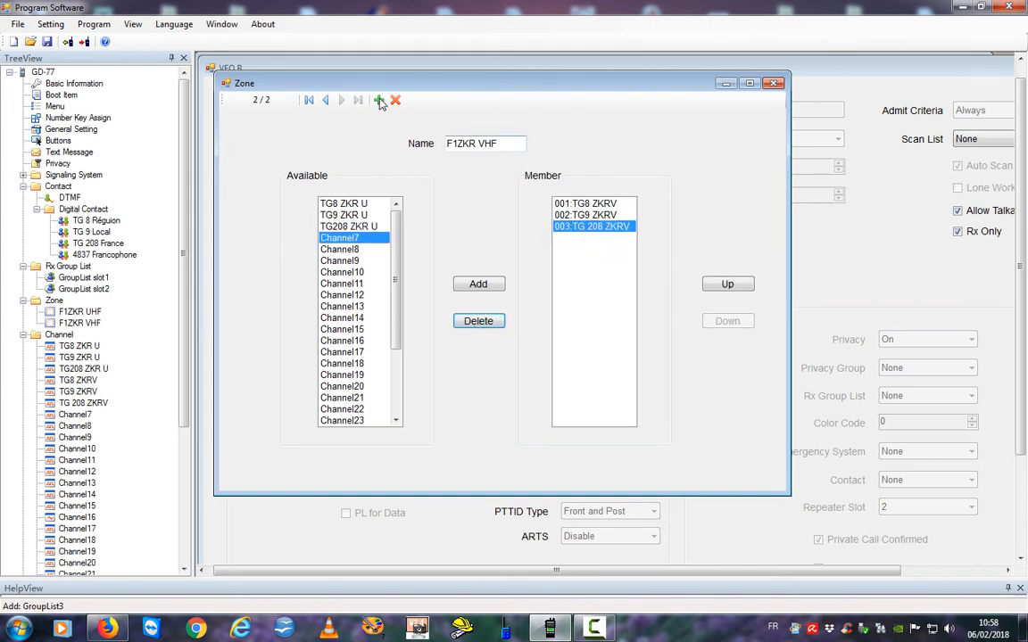
left_click_drag(505, 144, 354, 134)
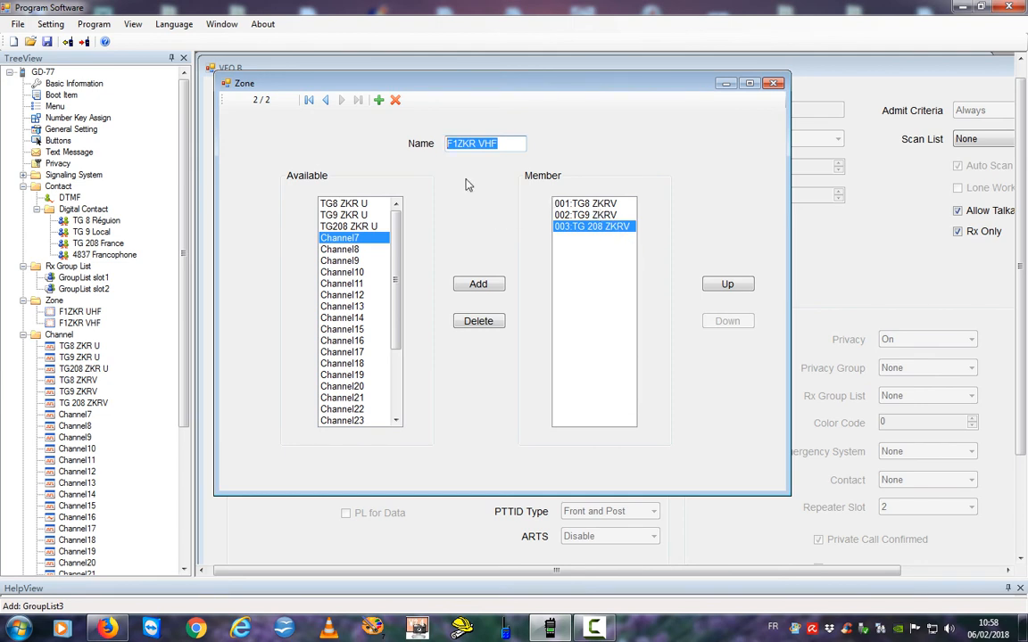
left_click(70, 311)
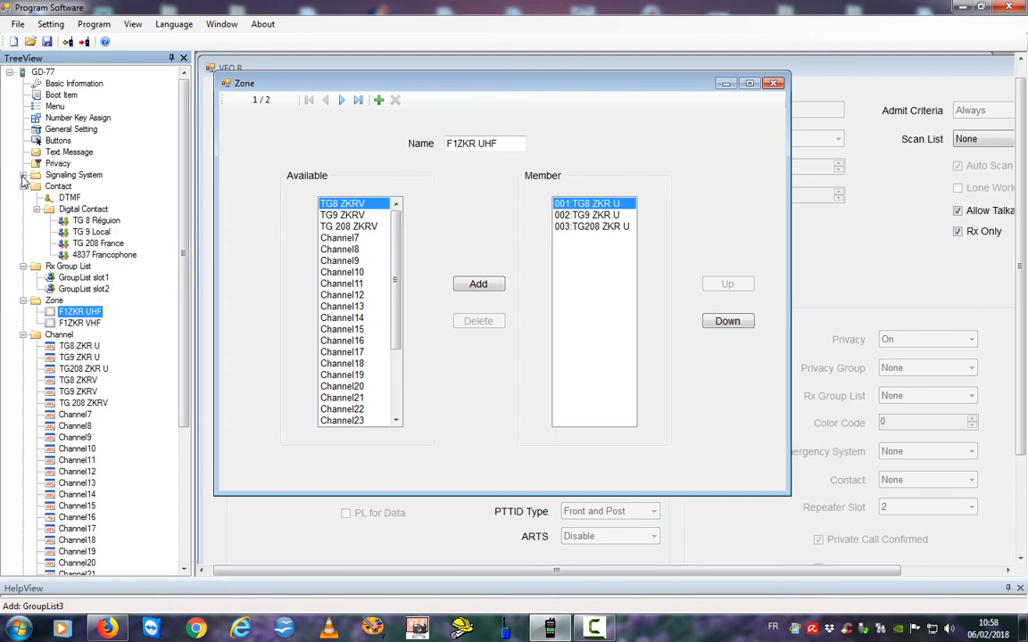
Expand Menu, Number Key Assign and General Setting to reach the Buttons settings.
left_click(46, 106)
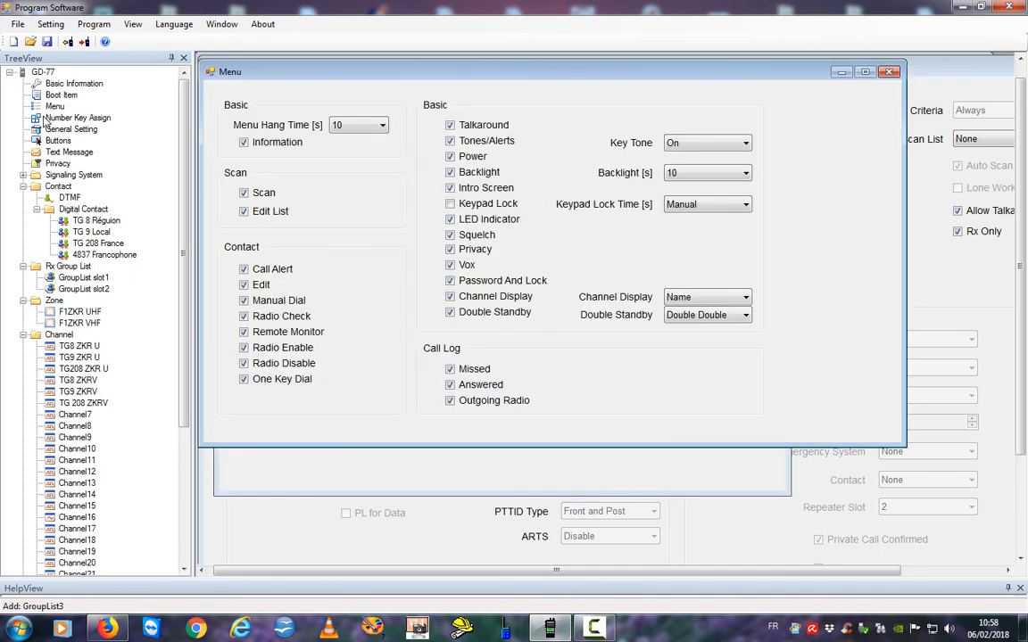
left_click(46, 117)
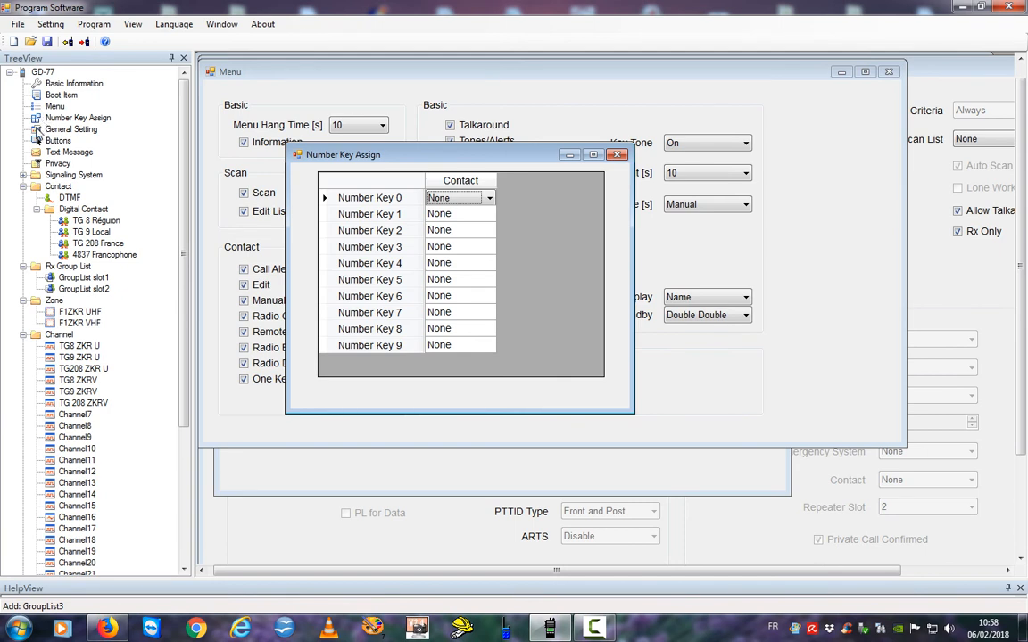
double_click(37, 131)
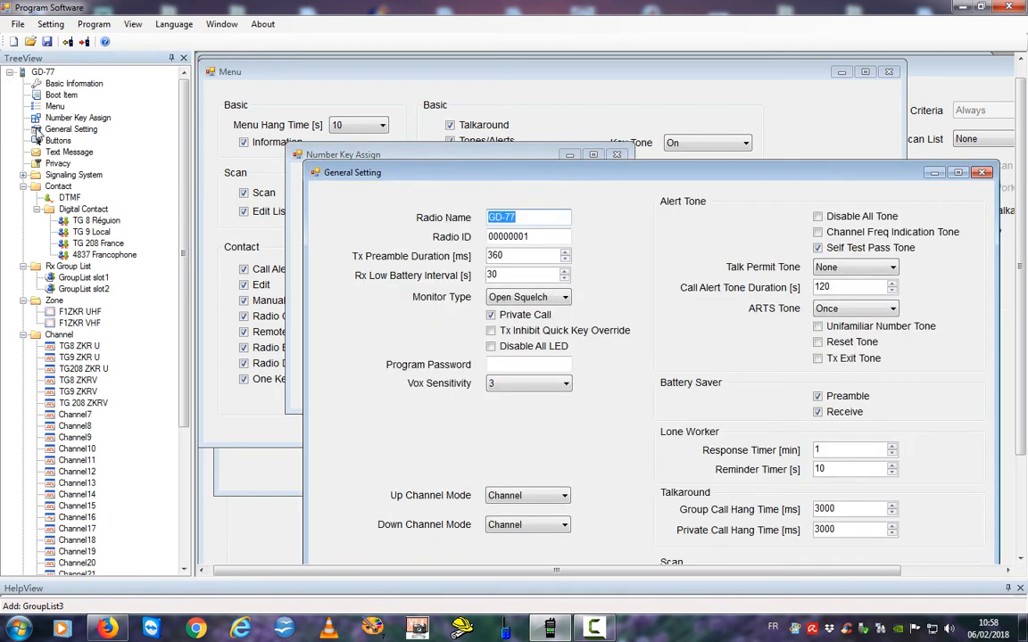
double_click(37, 141)
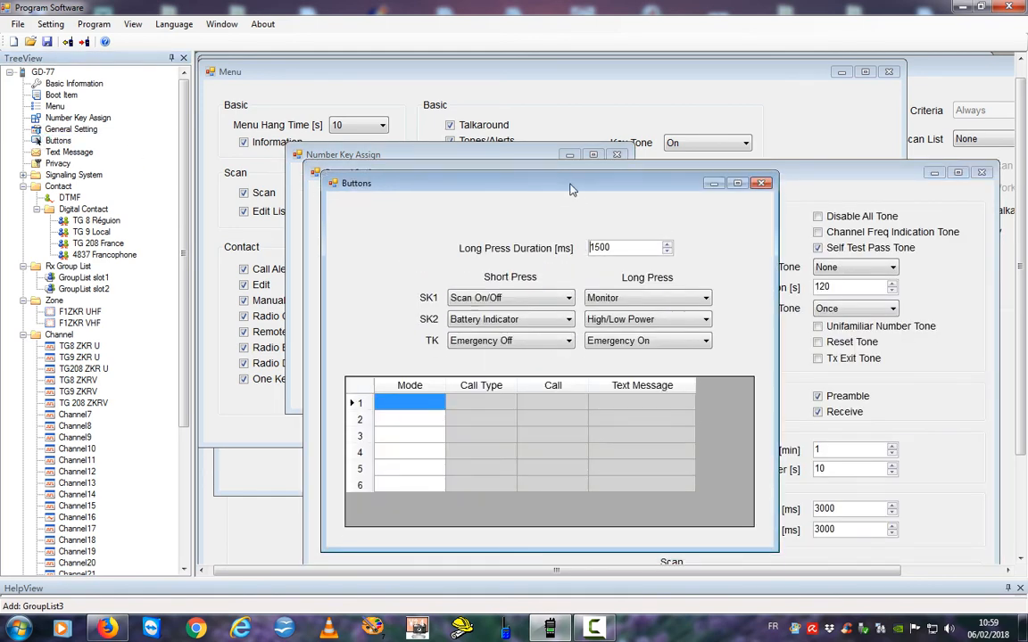
Set short presses: SK1 to Zone Select, SK2 to High/Low Power, TK to Monitor.
left_click_drag(571, 190, 552, 163)
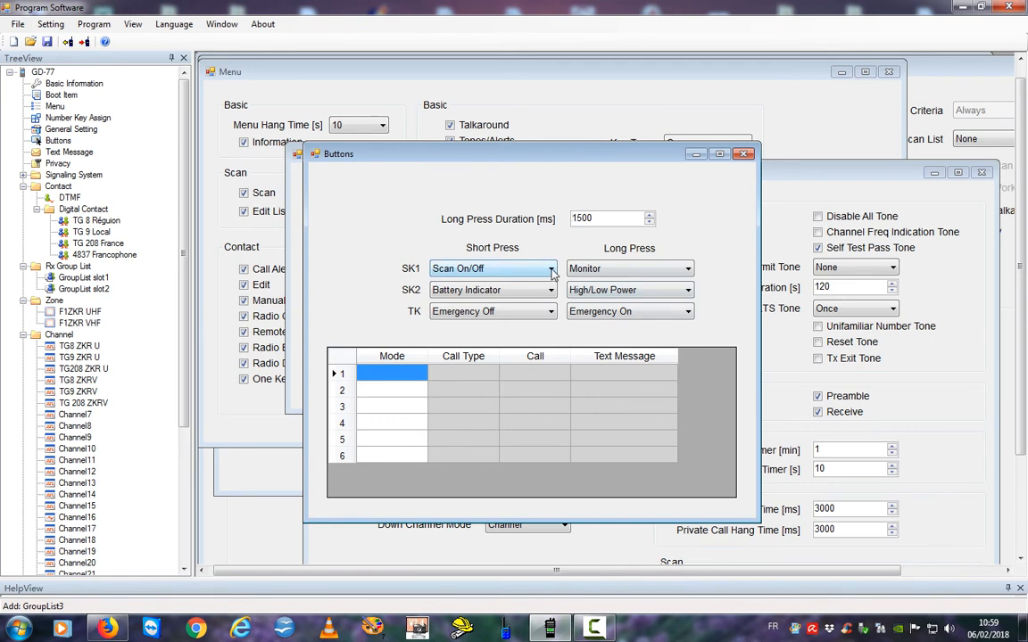
left_click(550, 269)
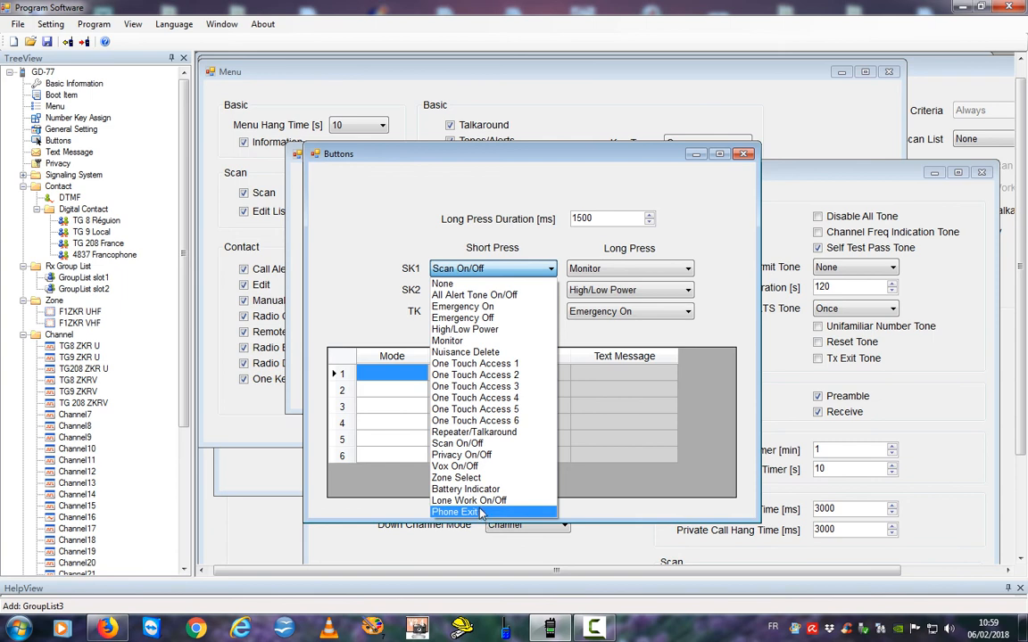
left_click(471, 478)
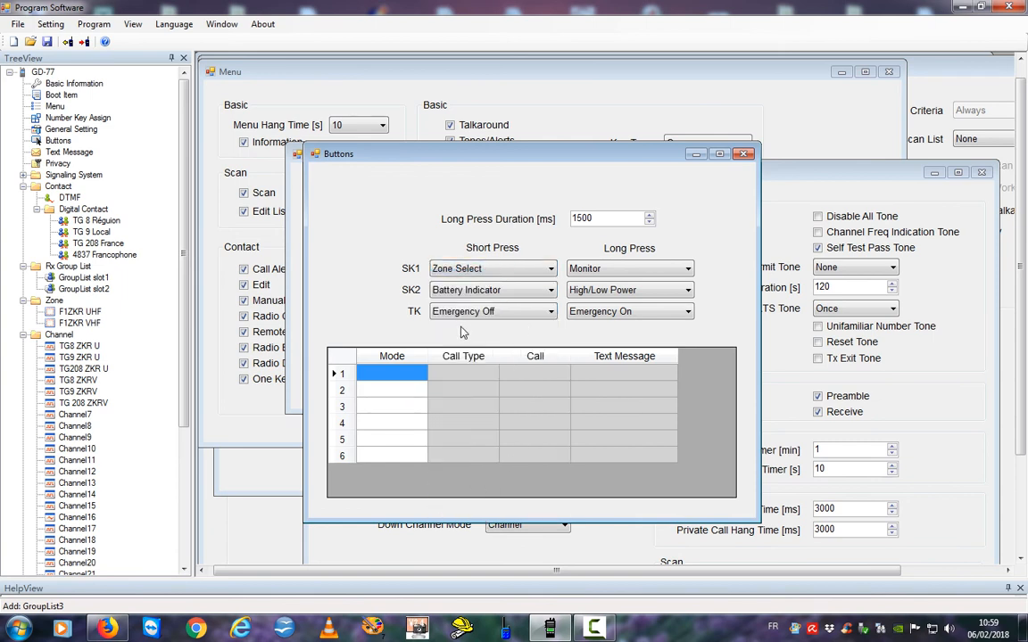
left_click(552, 292)
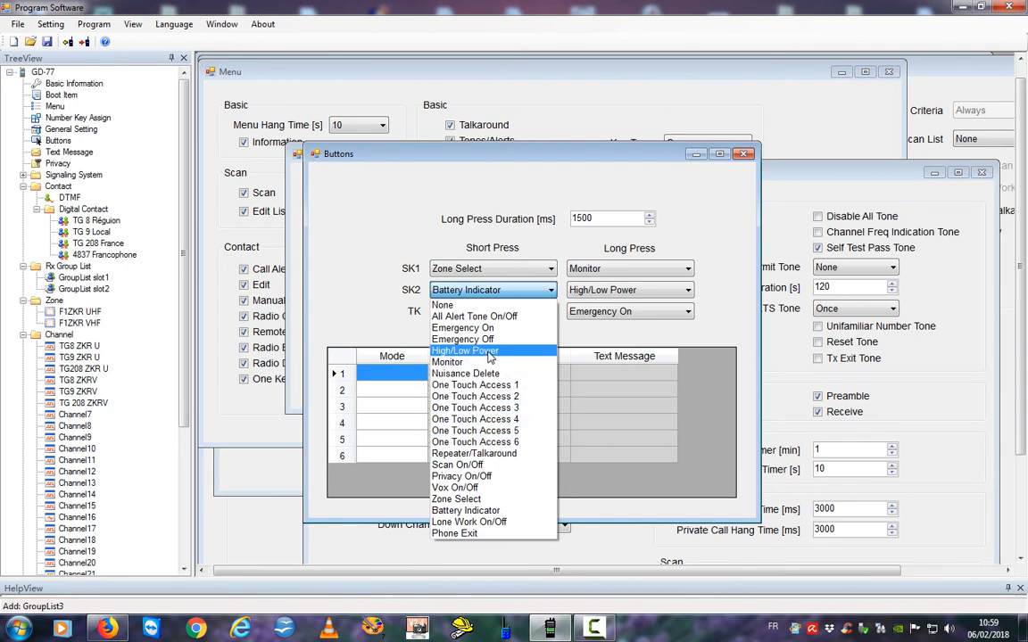
left_click(489, 355)
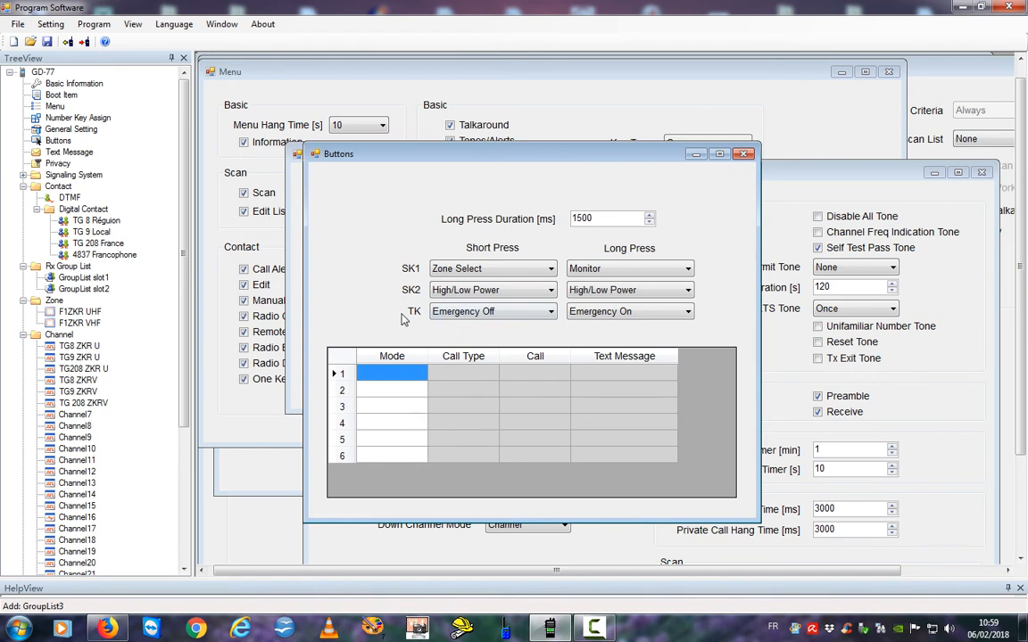
left_click(551, 311)
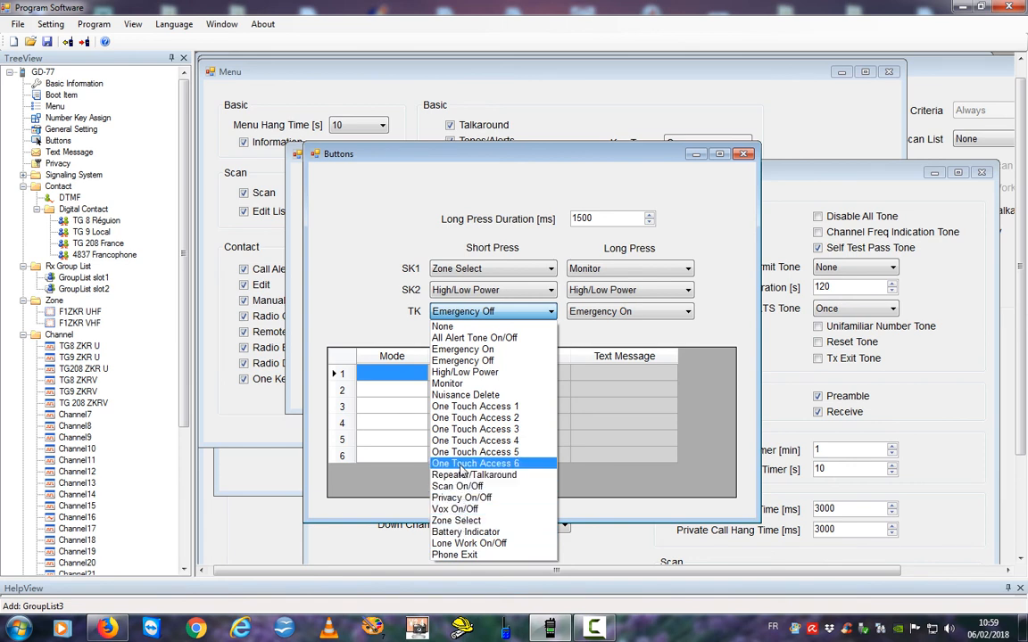
left_click(467, 384)
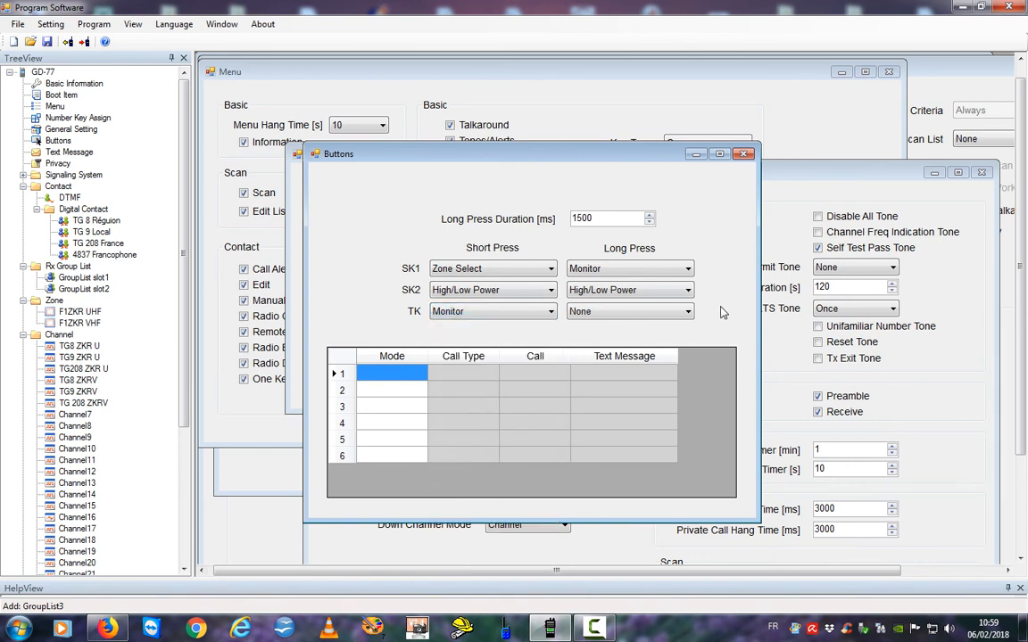
Set the SK1 and SK2 long-press functions to None.
left_click(684, 270)
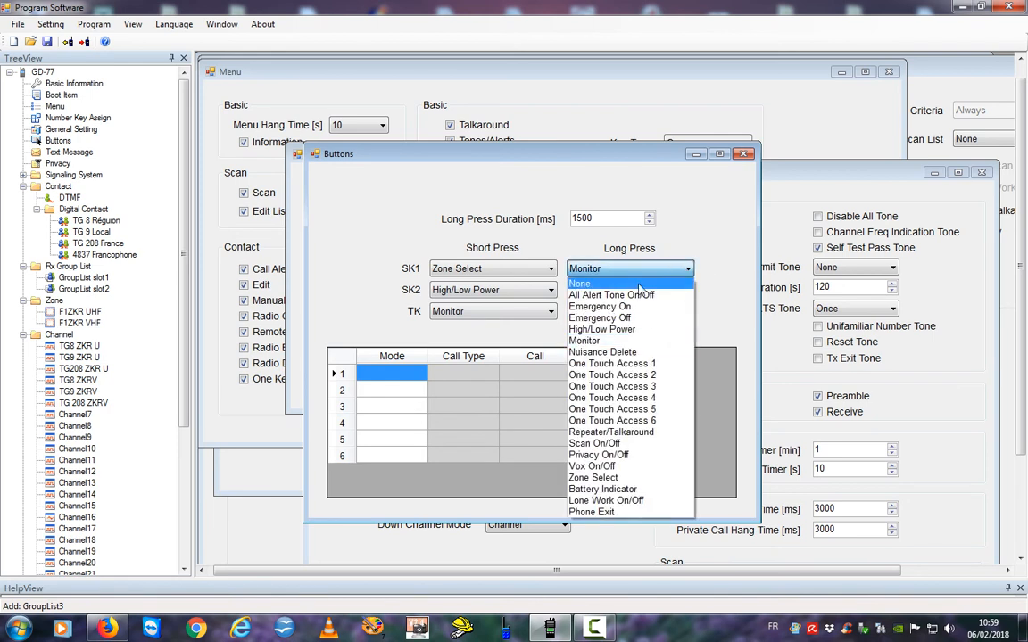
left_click(665, 279)
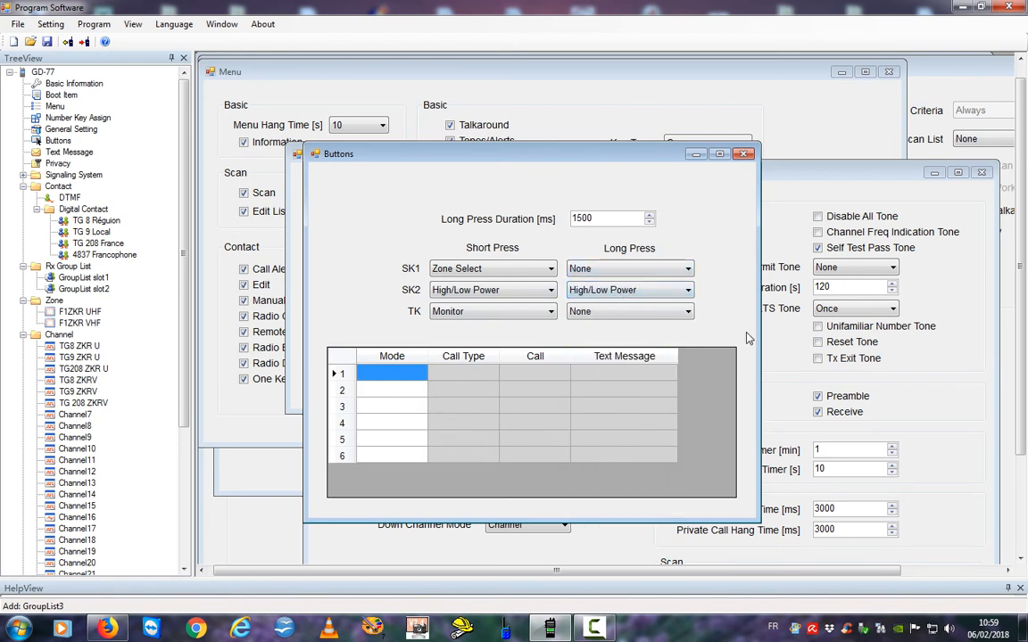
left_click(689, 292)
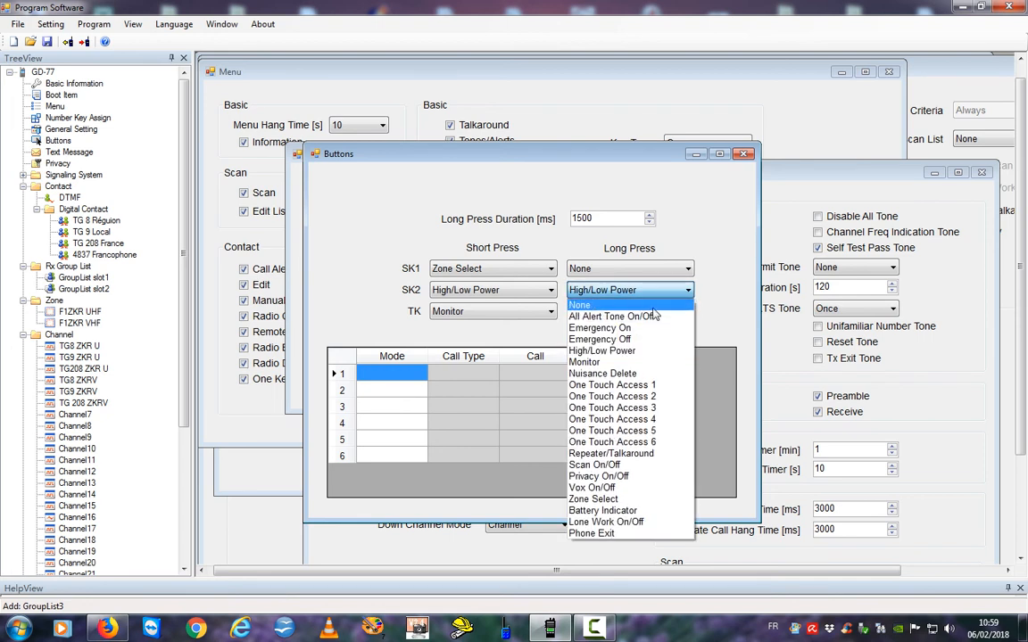
left_click(682, 305)
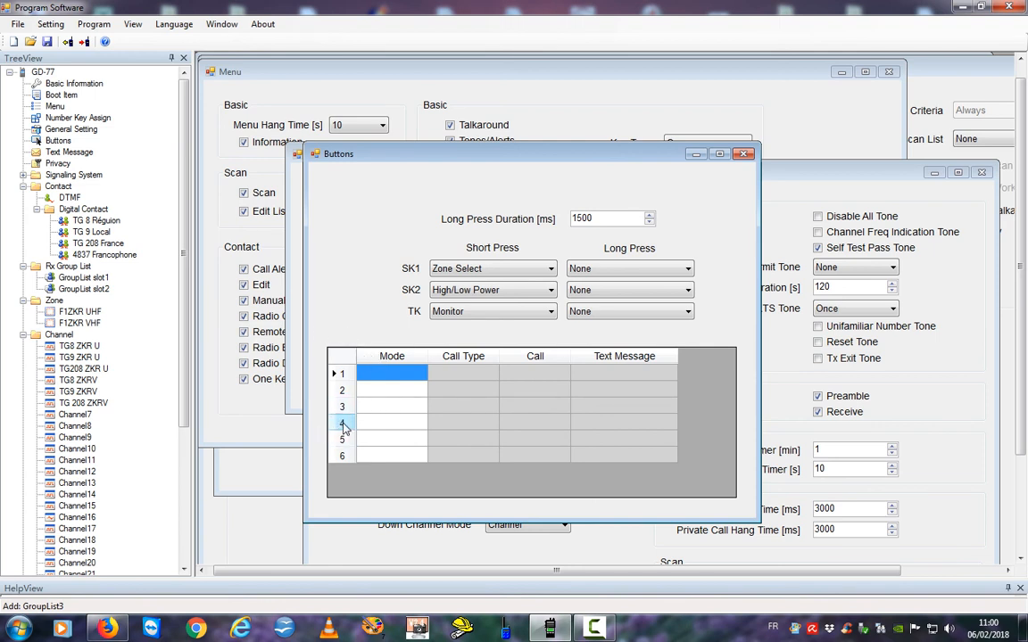
Add a new group-call contact under Digital Contact.
left_click(51, 212)
double_click(51, 212)
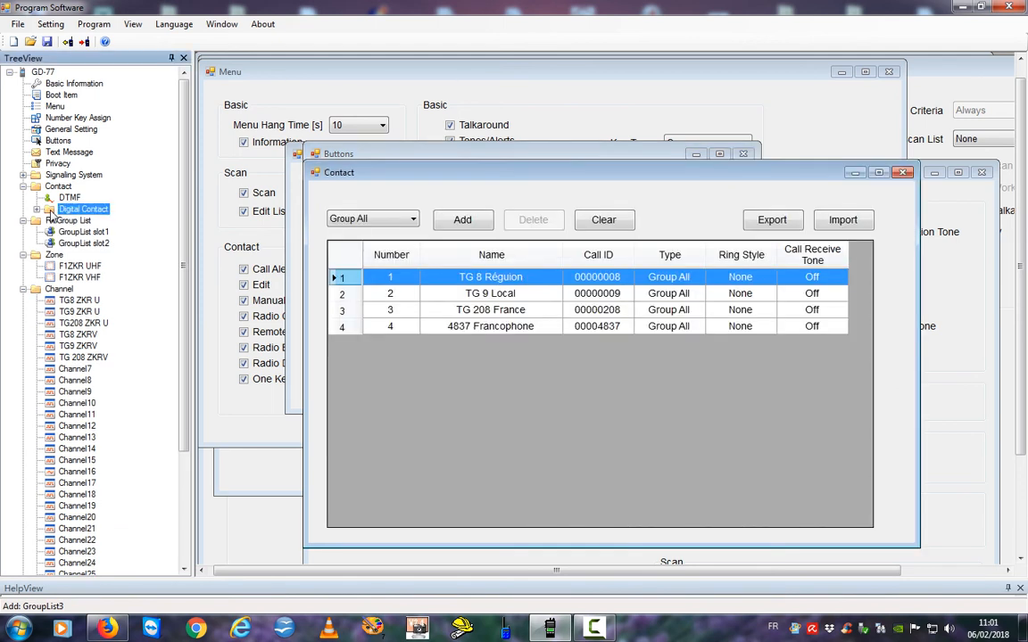
double_click(51, 211)
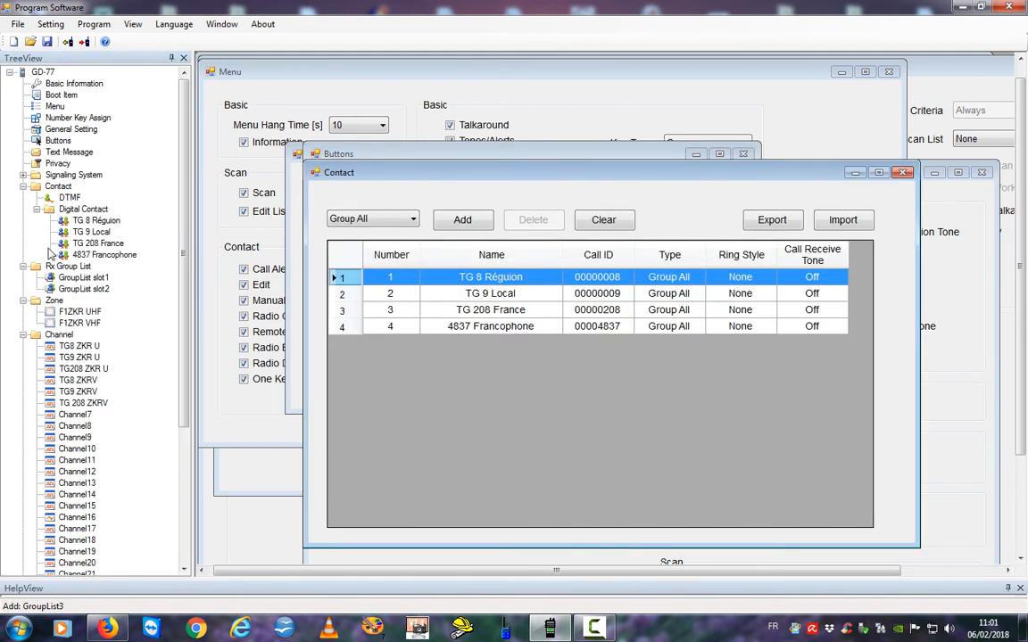
right_click(52, 210)
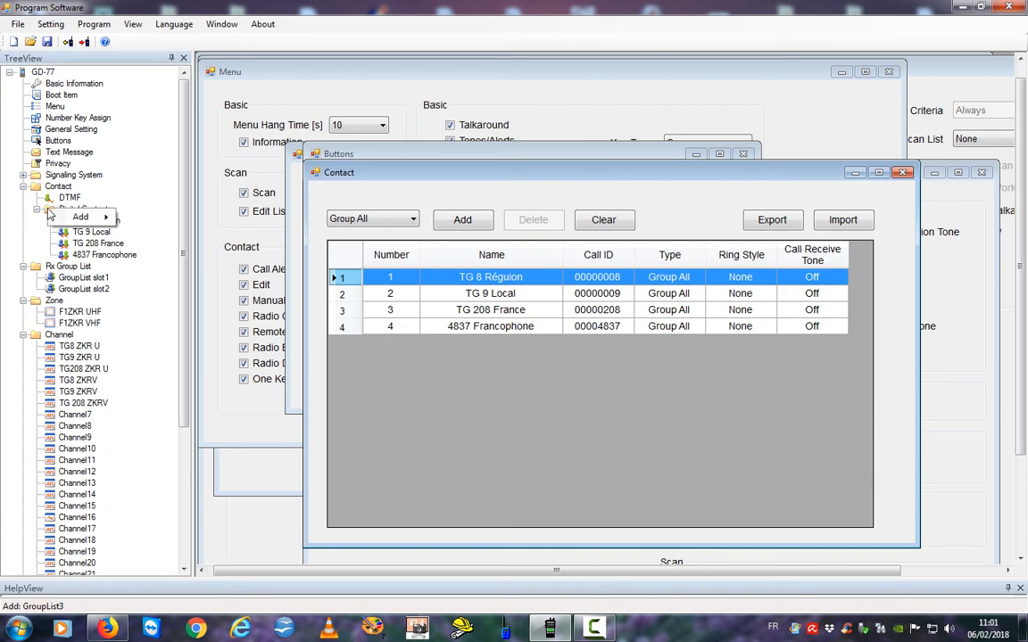
mouse_move(122, 220)
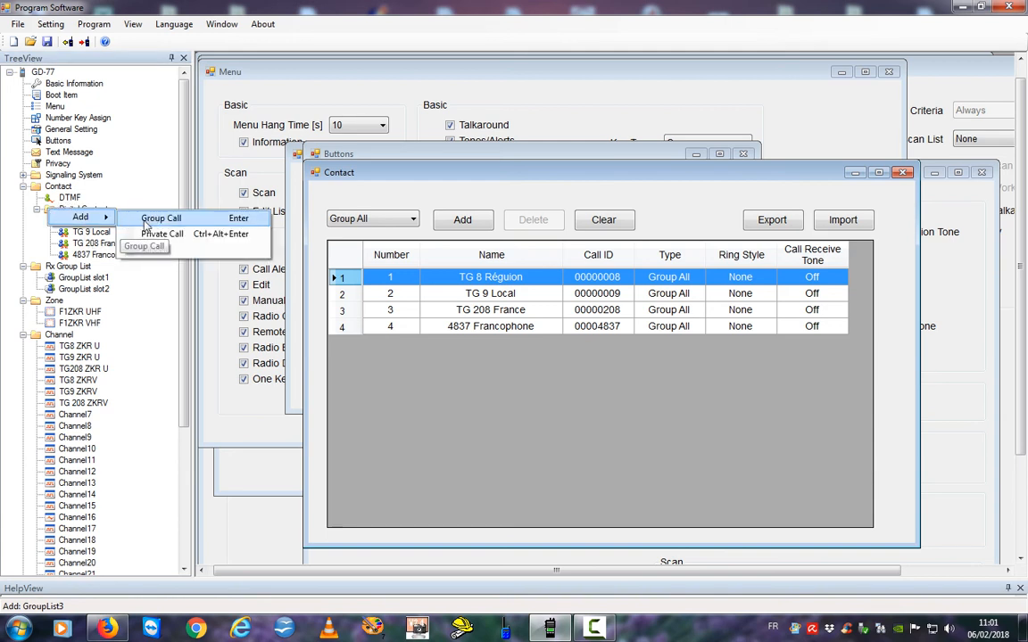
left_click(148, 219)
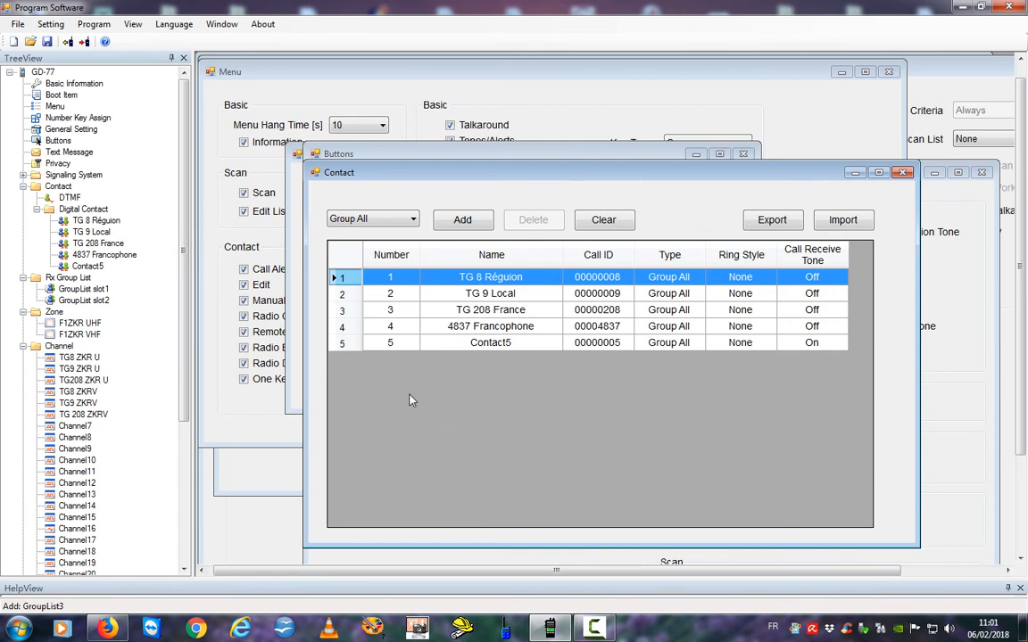
Rename Contact5 to 4000, give it Call ID 4000, and turn off its call receive tone.
left_click(64, 267)
double_click(65, 267)
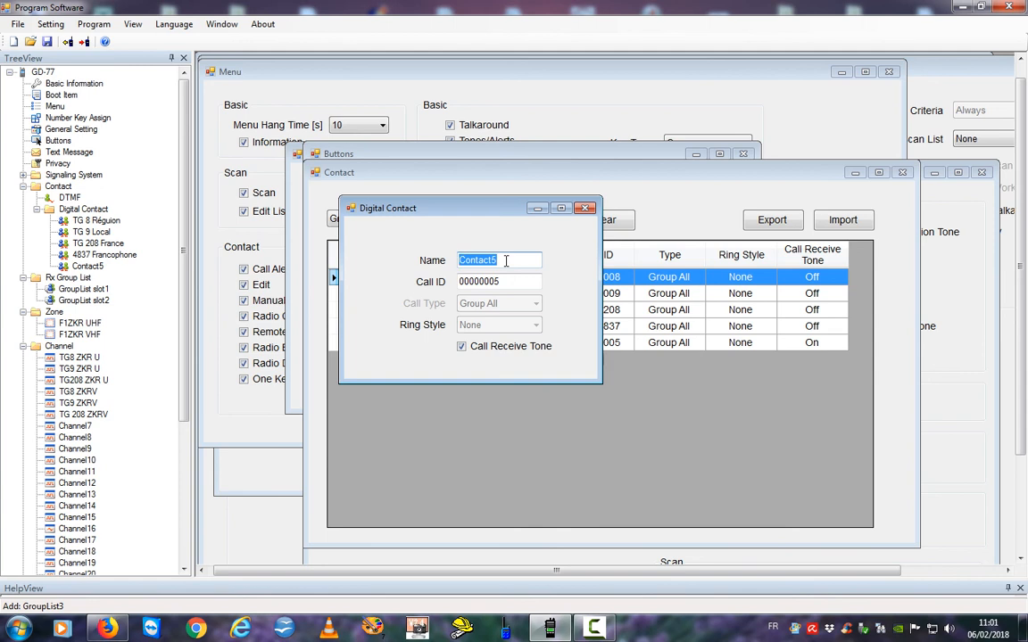
type("4000")
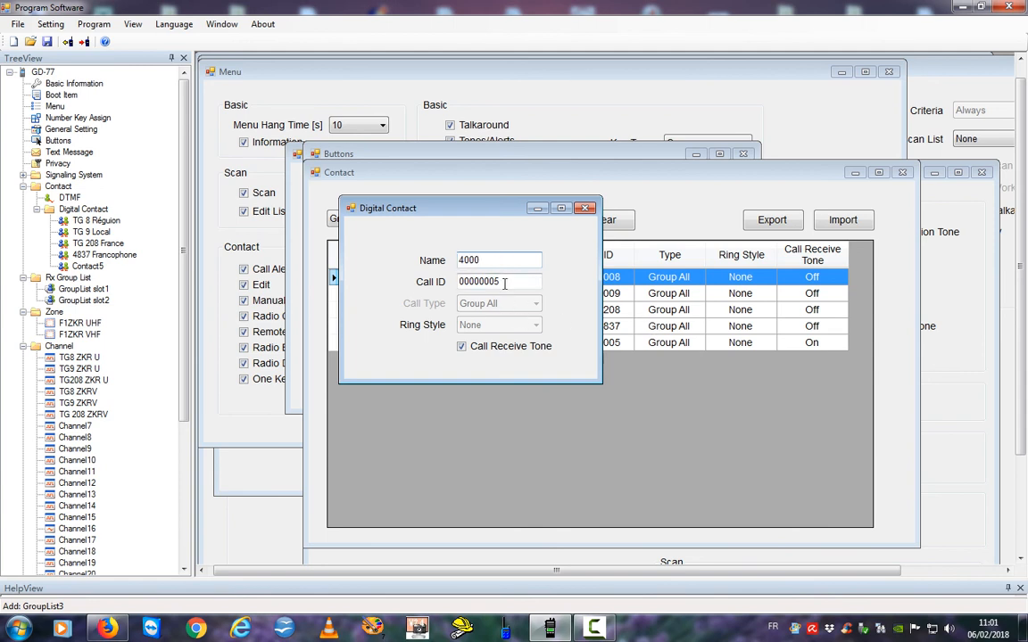
key("Tab")
type("40")
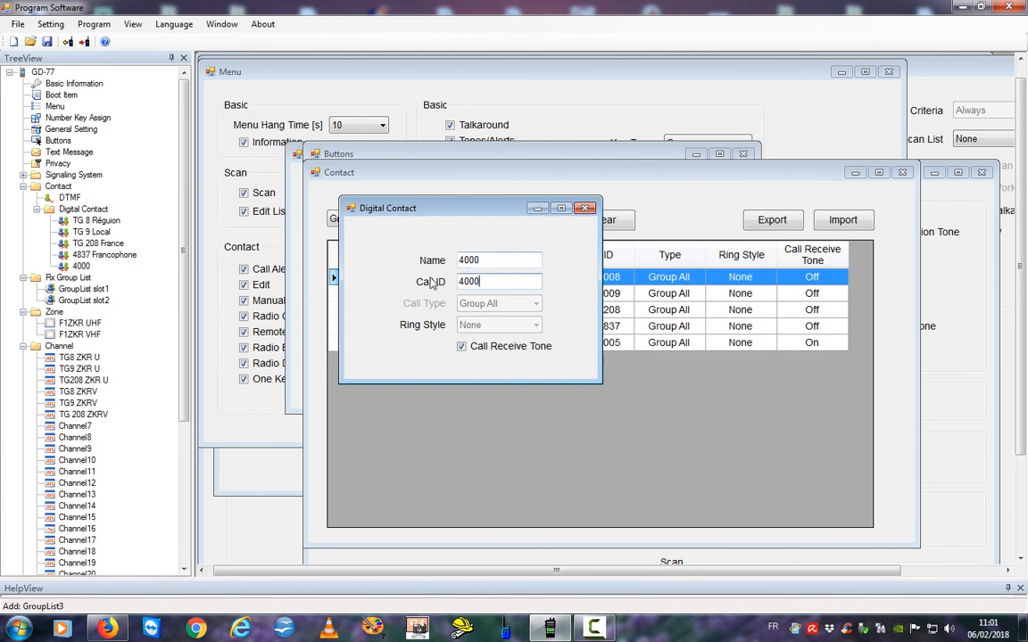
left_click(461, 346)
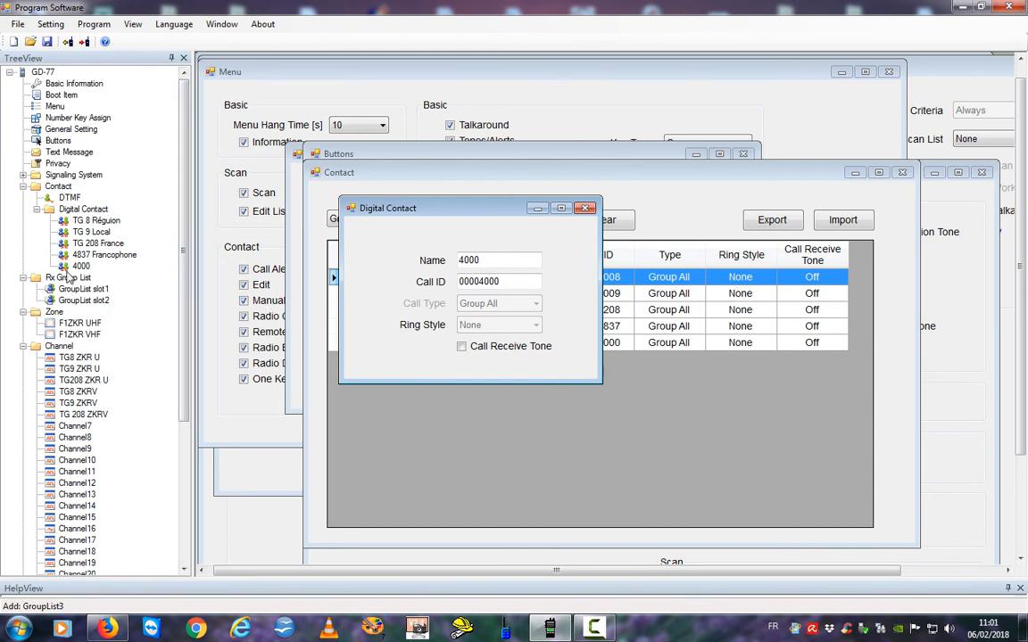
Add another group-call contact under Digital Contact.
right_click(51, 211)
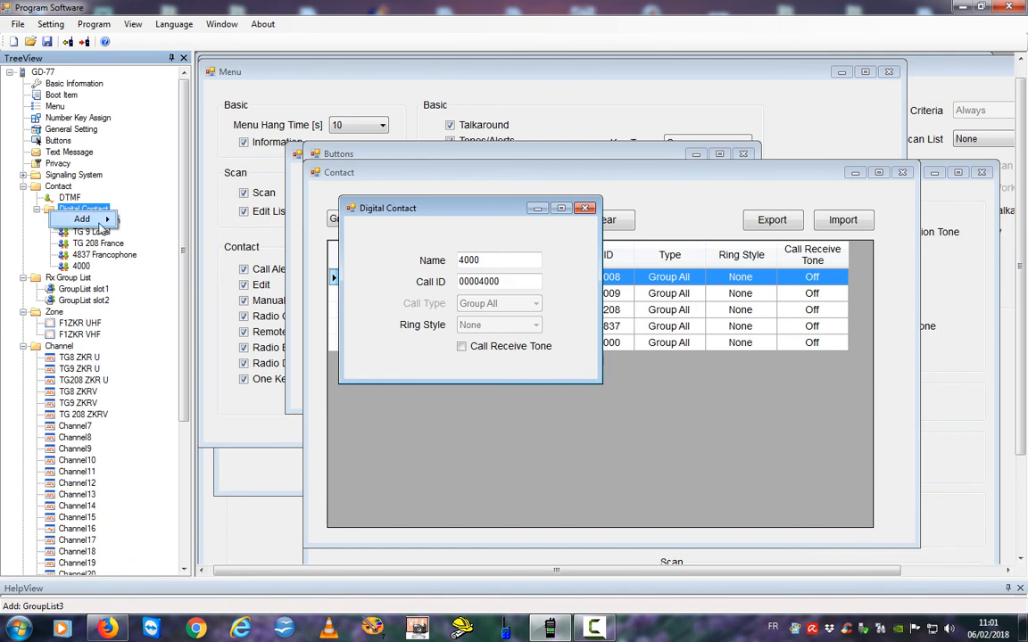
mouse_move(89, 218)
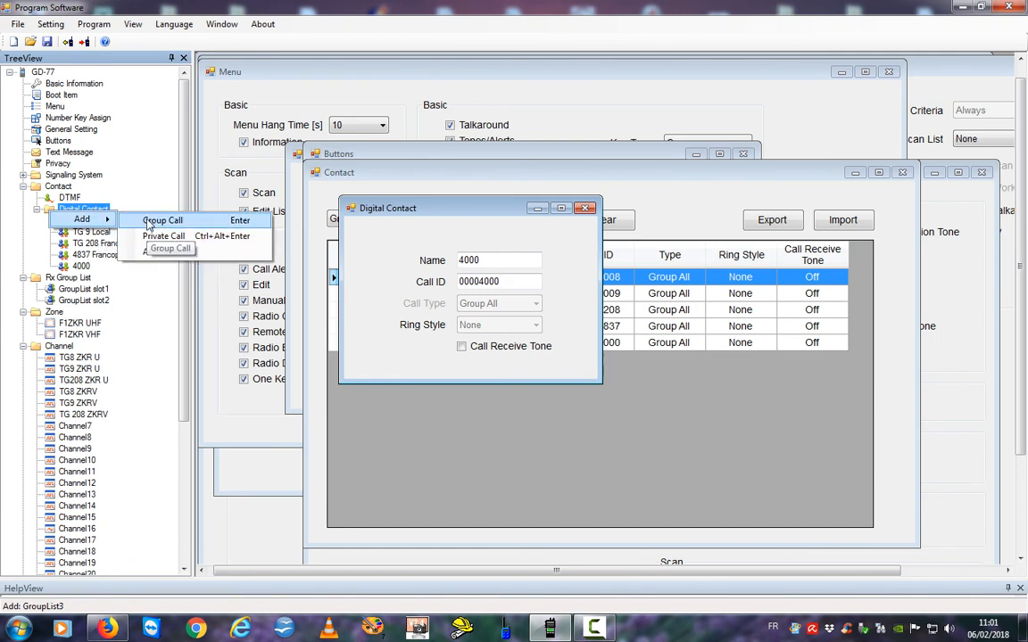
left_click(146, 221)
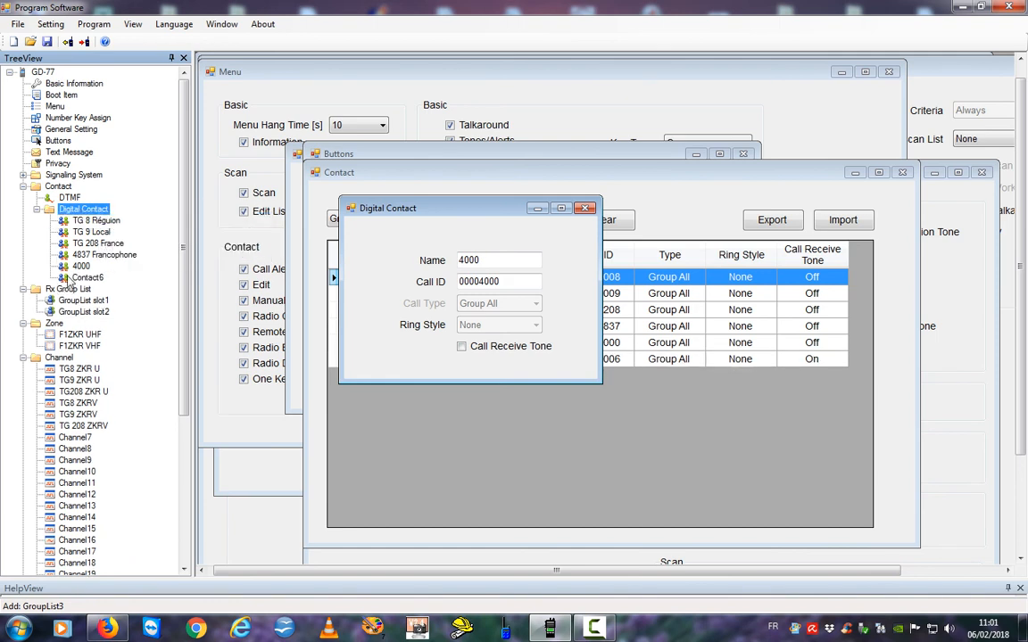
Name the new contact 5000, enter its Call ID, and turn off its call receive tone.
left_click(410, 263)
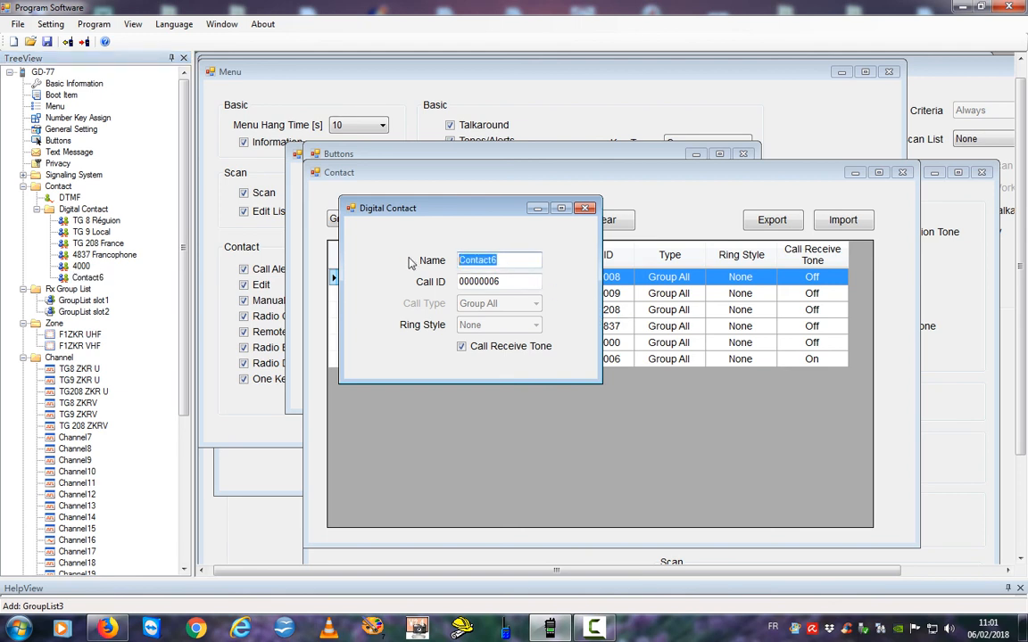
type("5000")
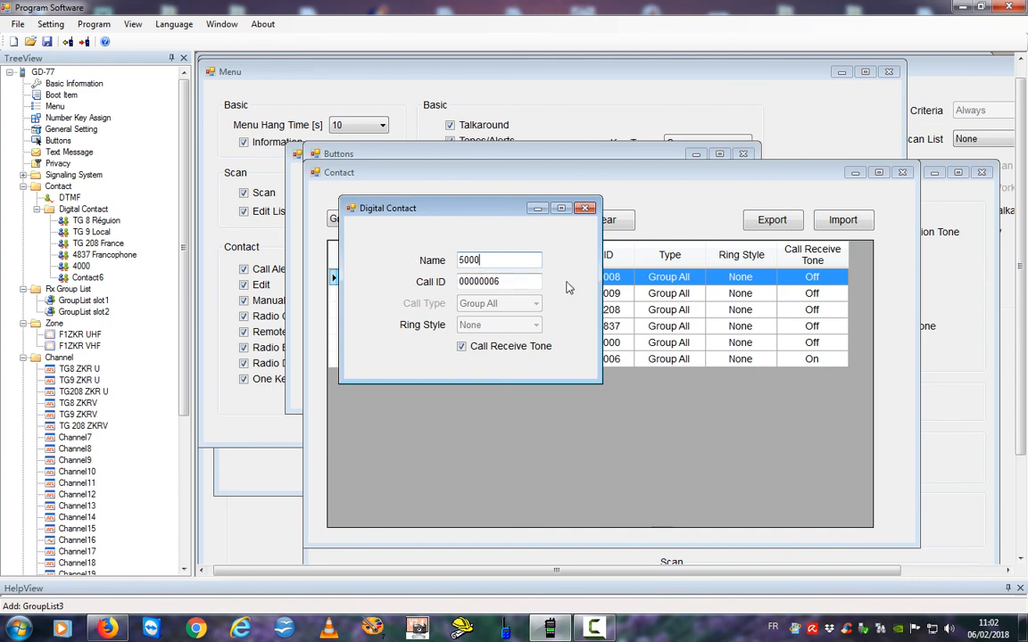
key("Tab")
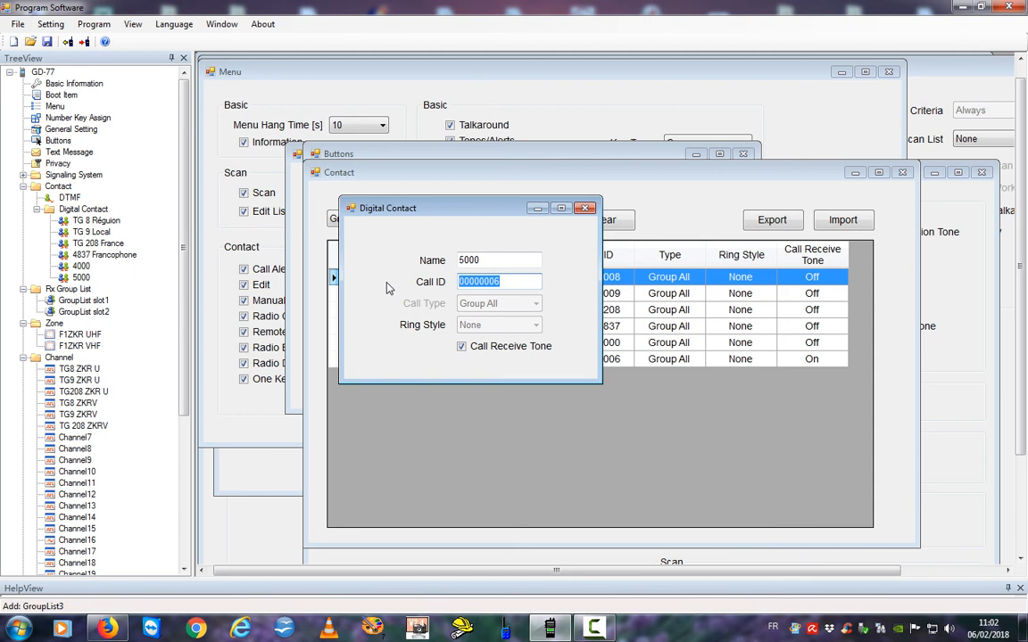
type("5000")
left_click(462, 348)
left_click(67, 256)
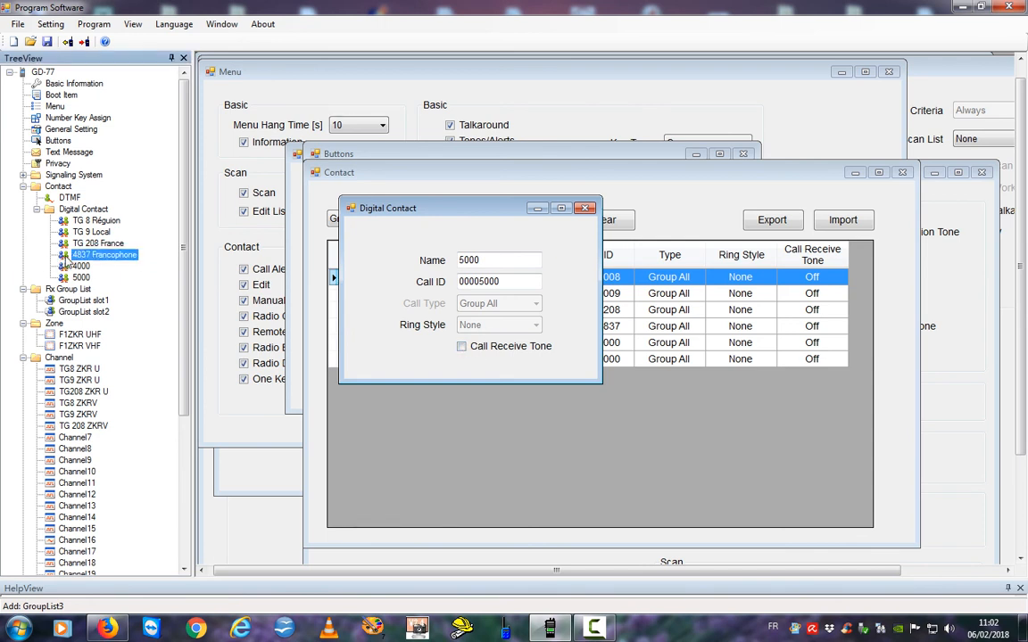
Set one-touch slot 4 to Digital mode, Call type, calling contact 4000.
left_click(49, 140)
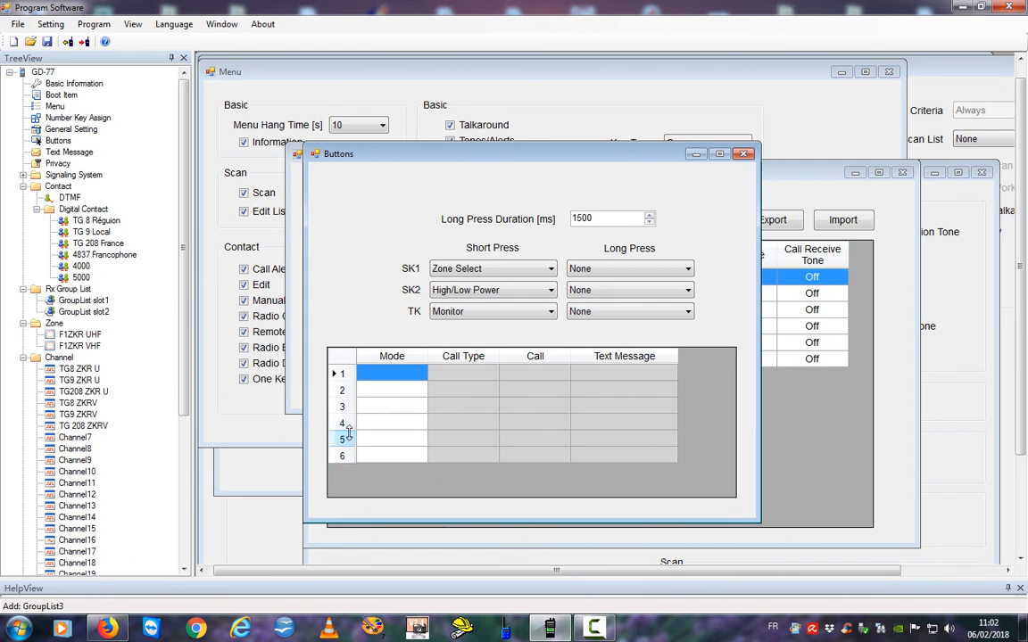
left_click(385, 427)
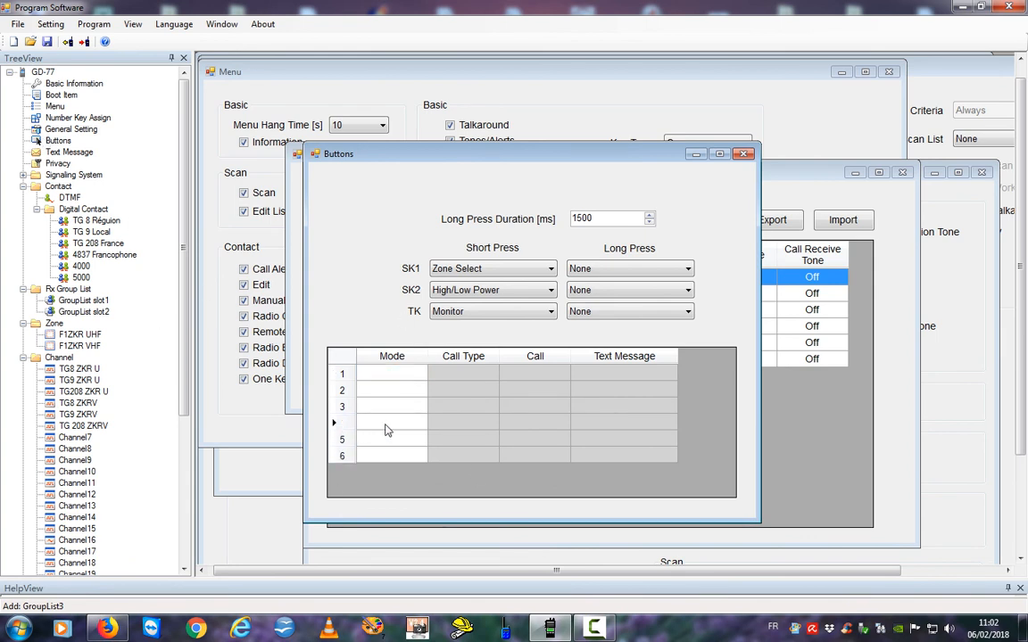
left_click(421, 425)
left_click(400, 450)
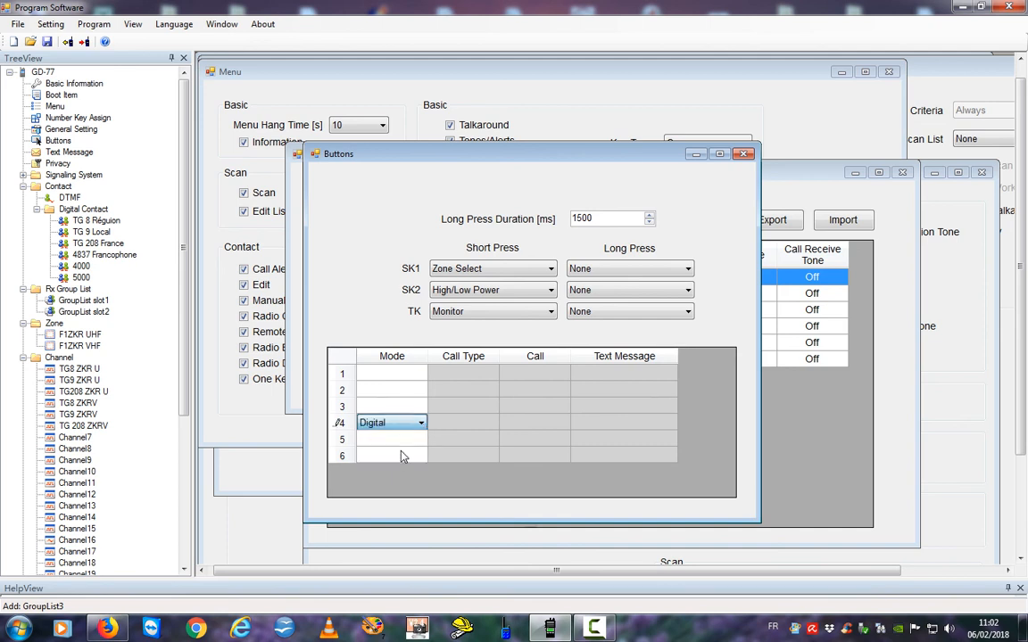
left_click(489, 427)
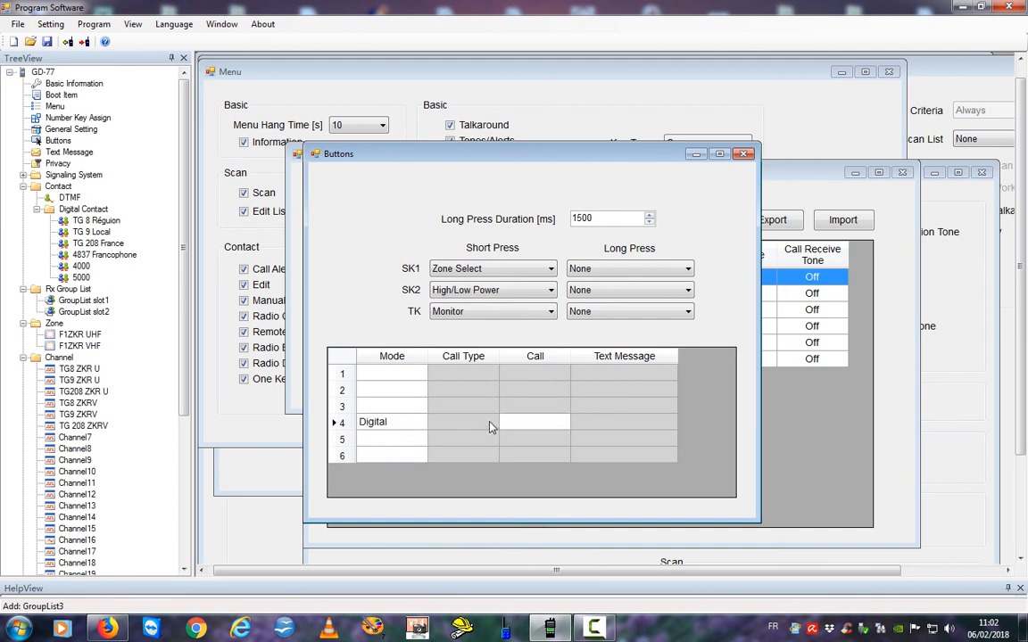
left_click(492, 425)
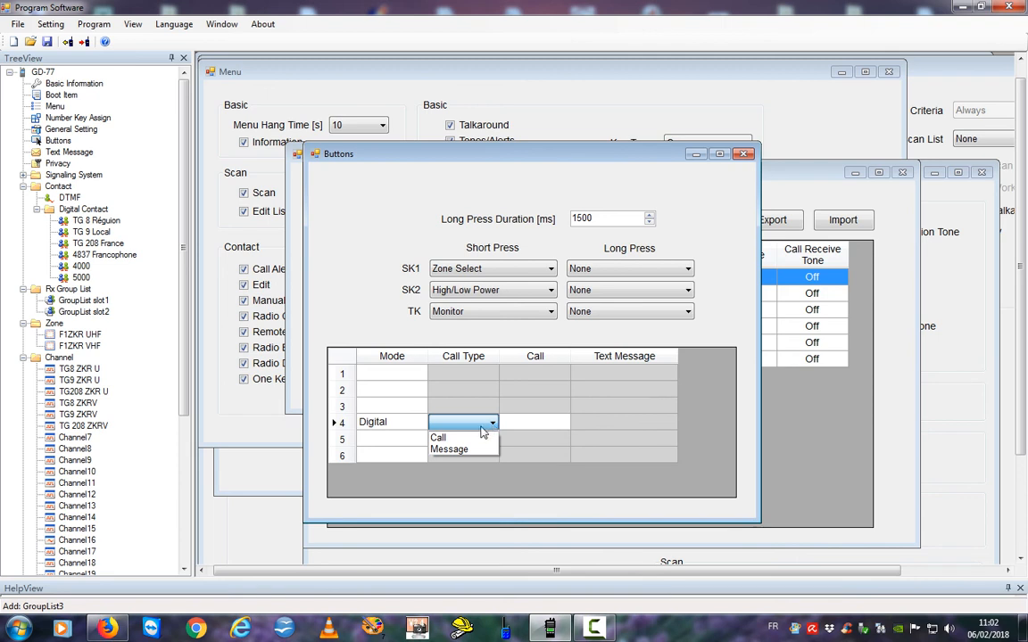
left_click(474, 439)
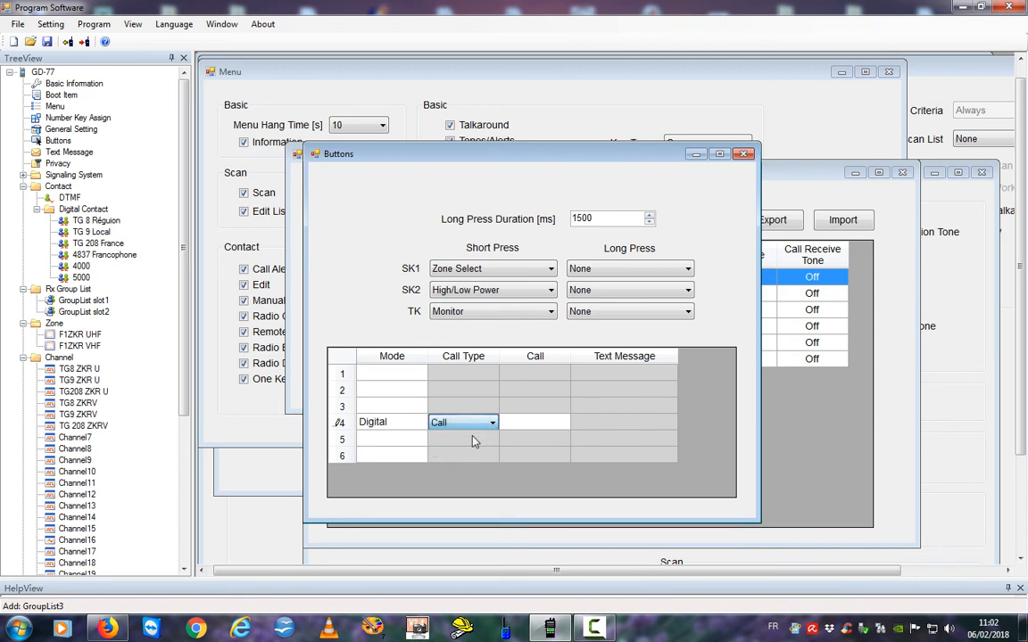
left_click(558, 425)
left_click(561, 425)
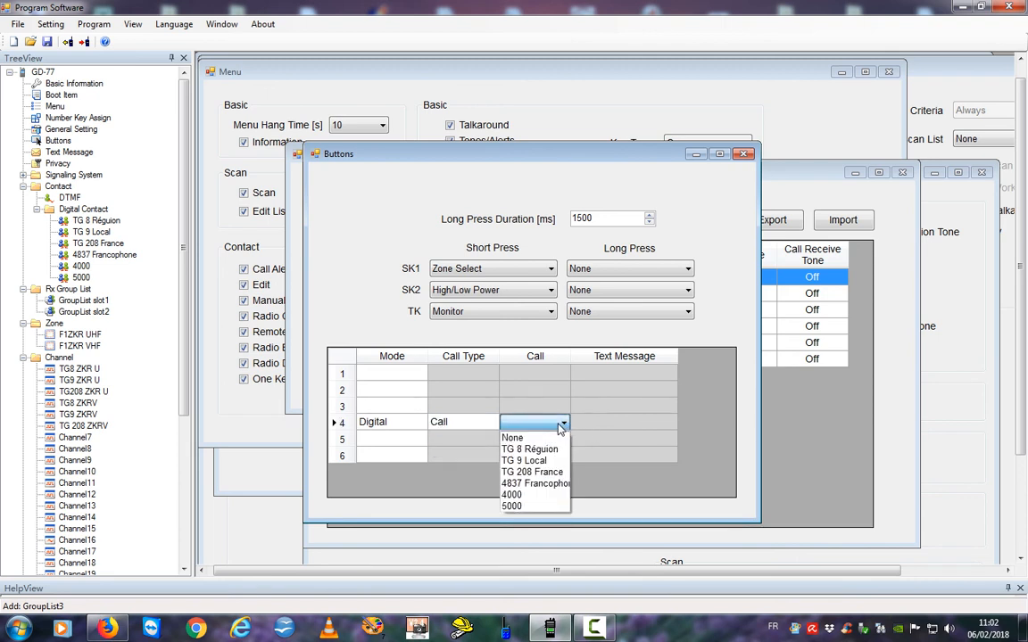
left_click(530, 495)
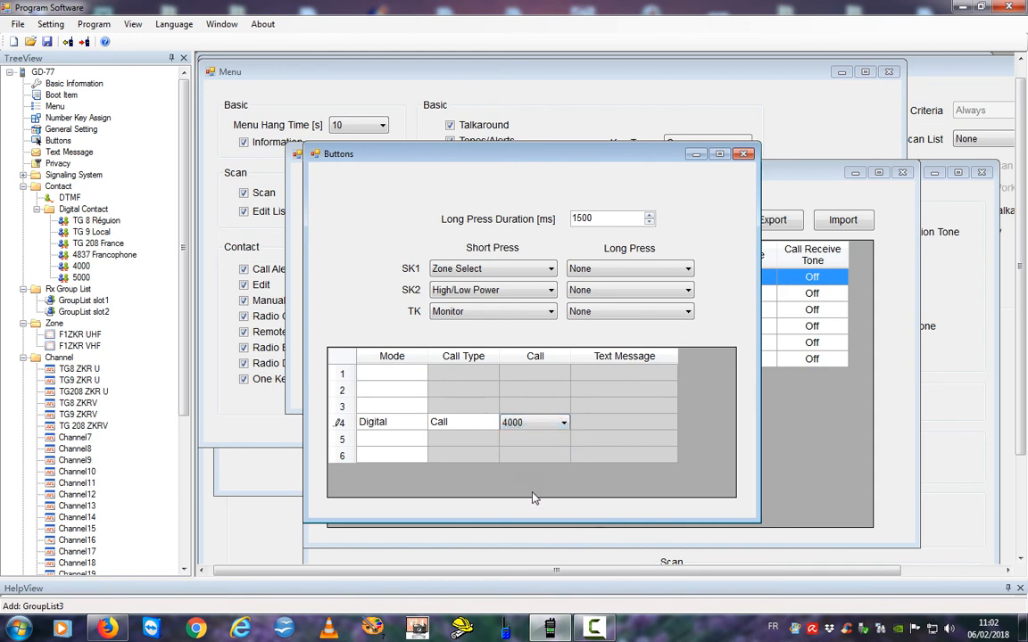
left_click(651, 430)
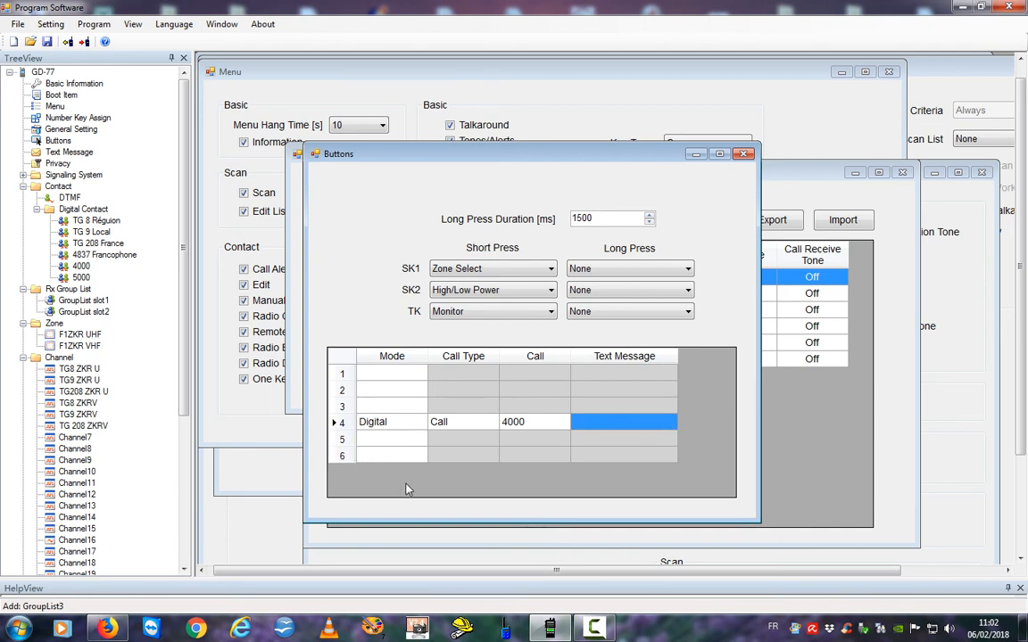
Set one-touch slot 5 to Digital mode, Call type, calling contact 5000.
left_click(389, 441)
left_click(421, 439)
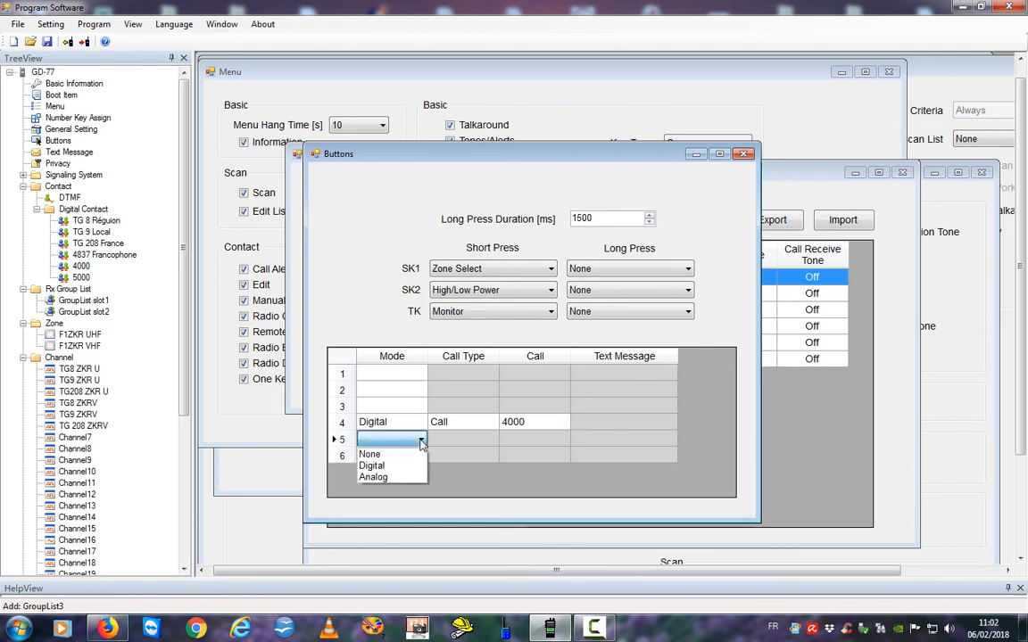
left_click(400, 467)
left_click(490, 444)
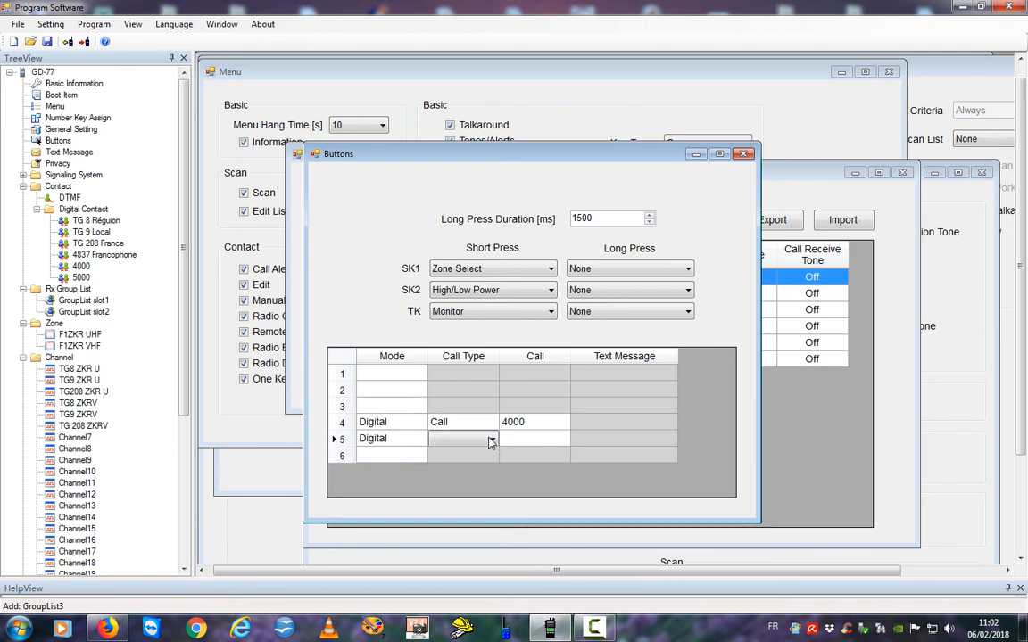
left_click(492, 439)
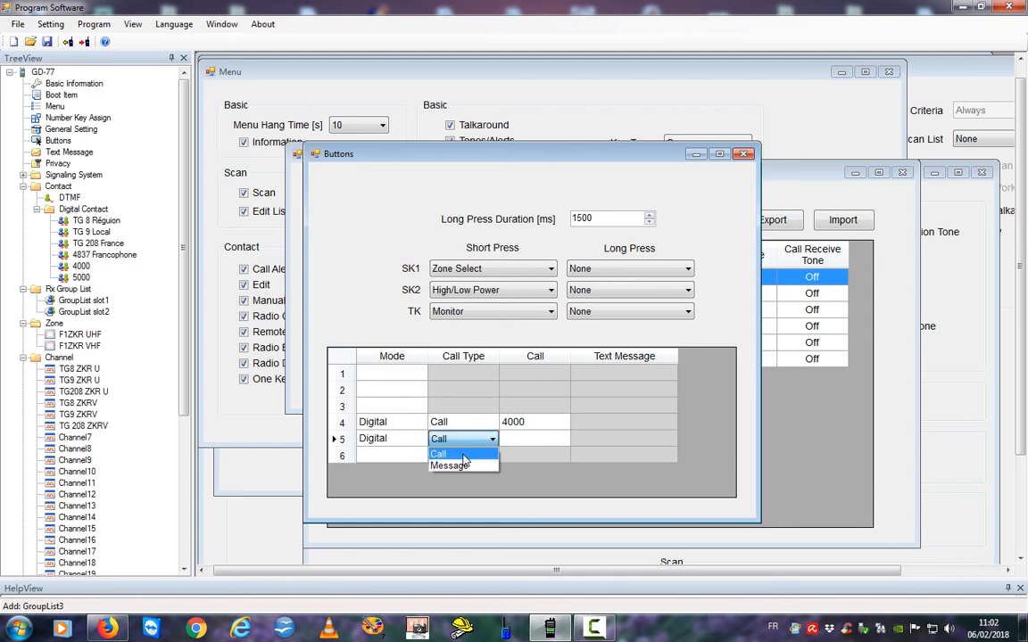
left_click(463, 455)
left_click(562, 443)
left_click(564, 443)
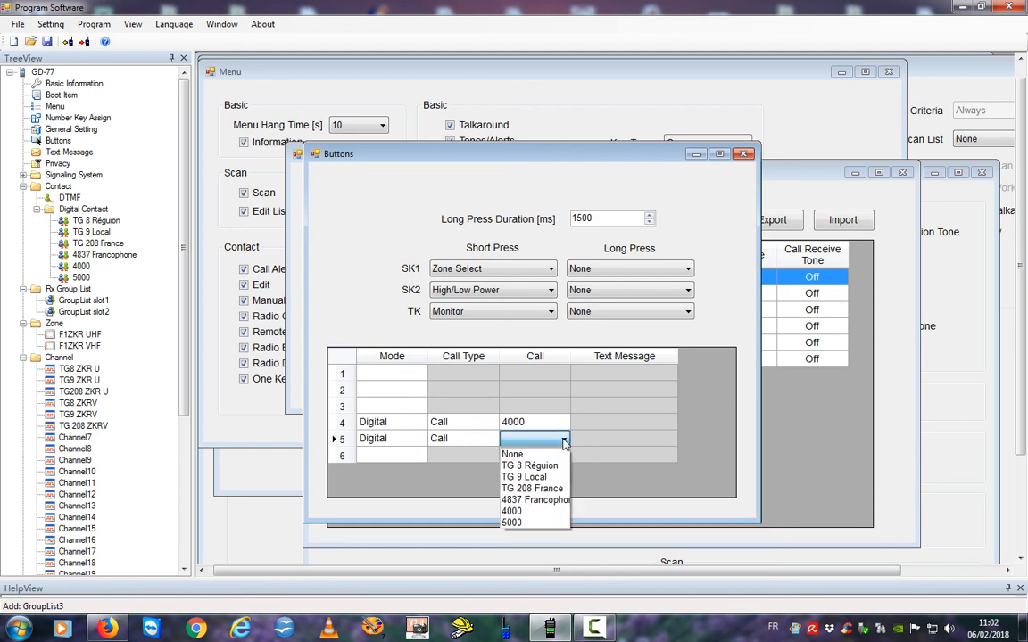
left_click(530, 521)
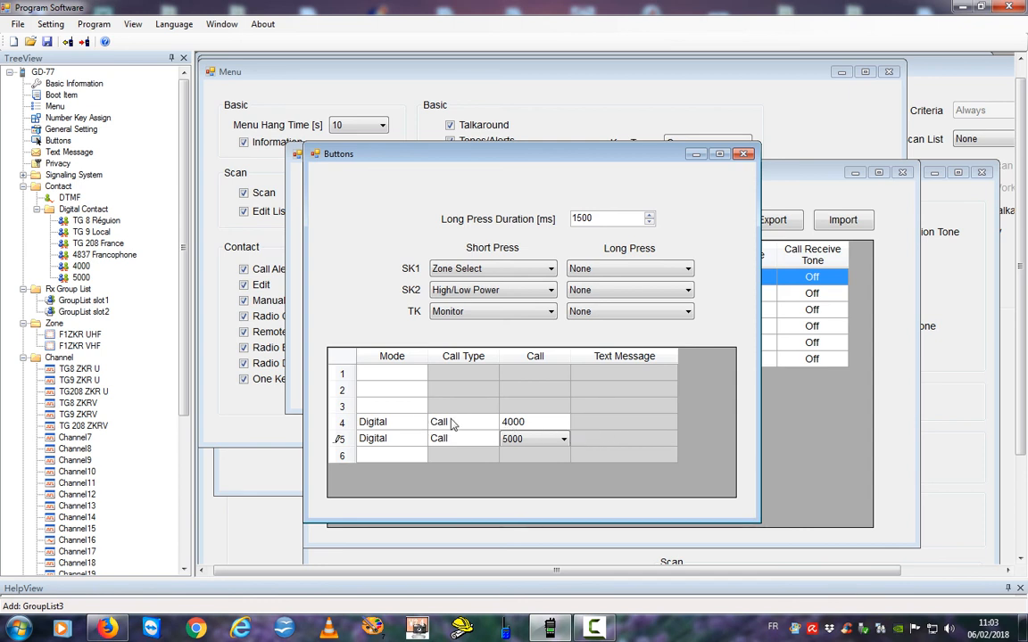
left_click(547, 438)
In General Setting, enter the operator's callsign as Radio Name and their DMR ID as Radio ID.
left_click(42, 96)
left_click(42, 107)
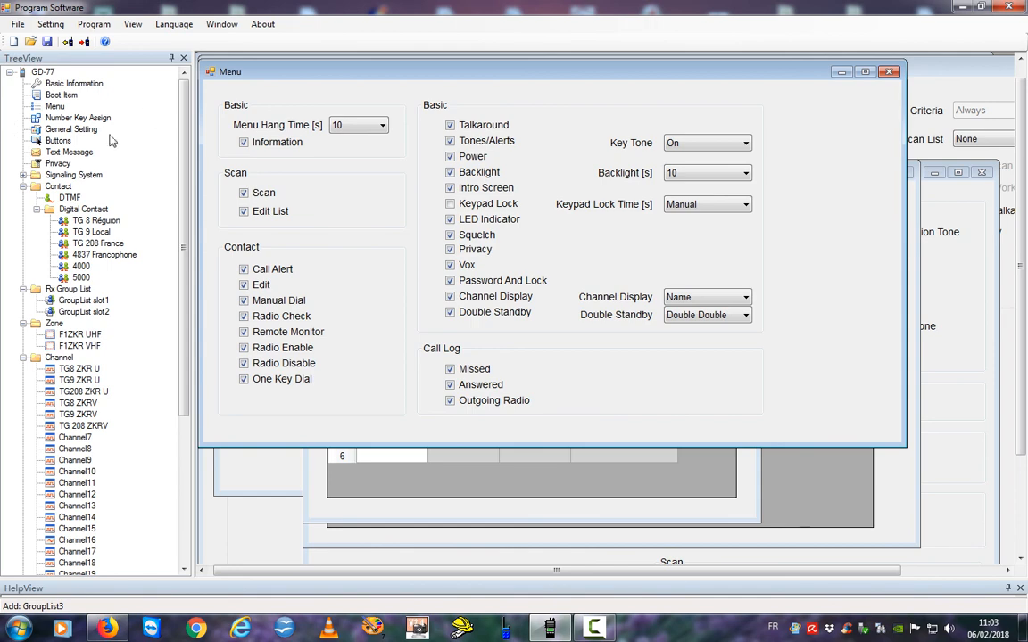
left_click(52, 129)
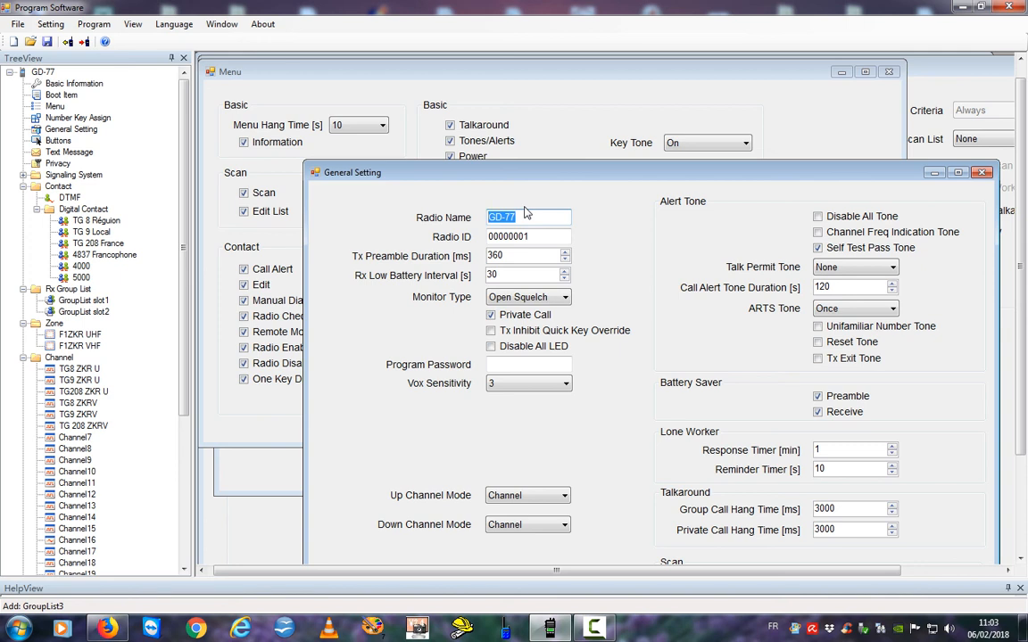
key("Tab")
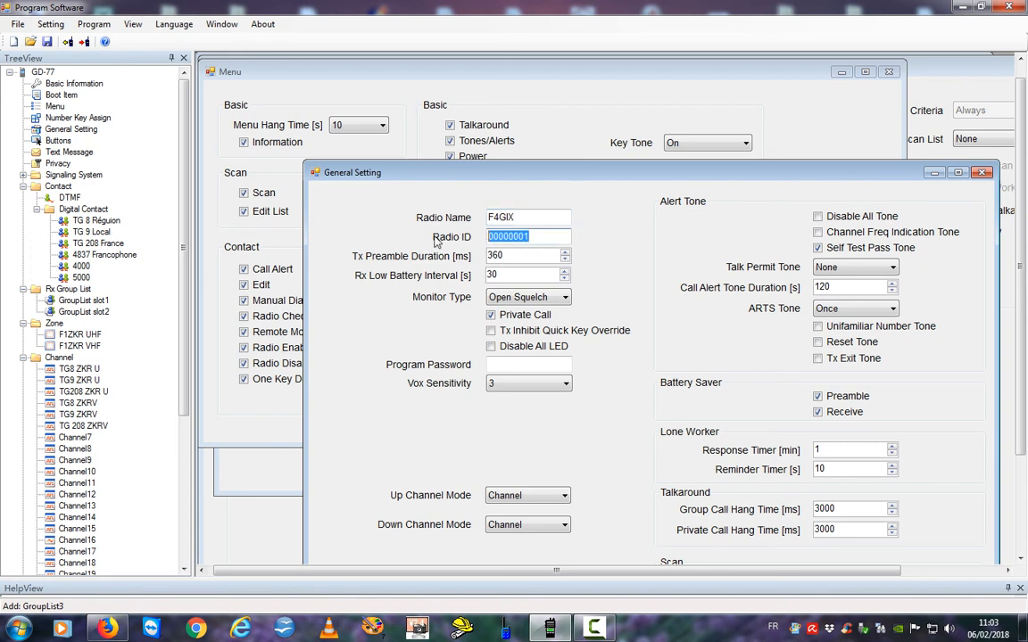
left_click_drag(734, 180, 664, 99)
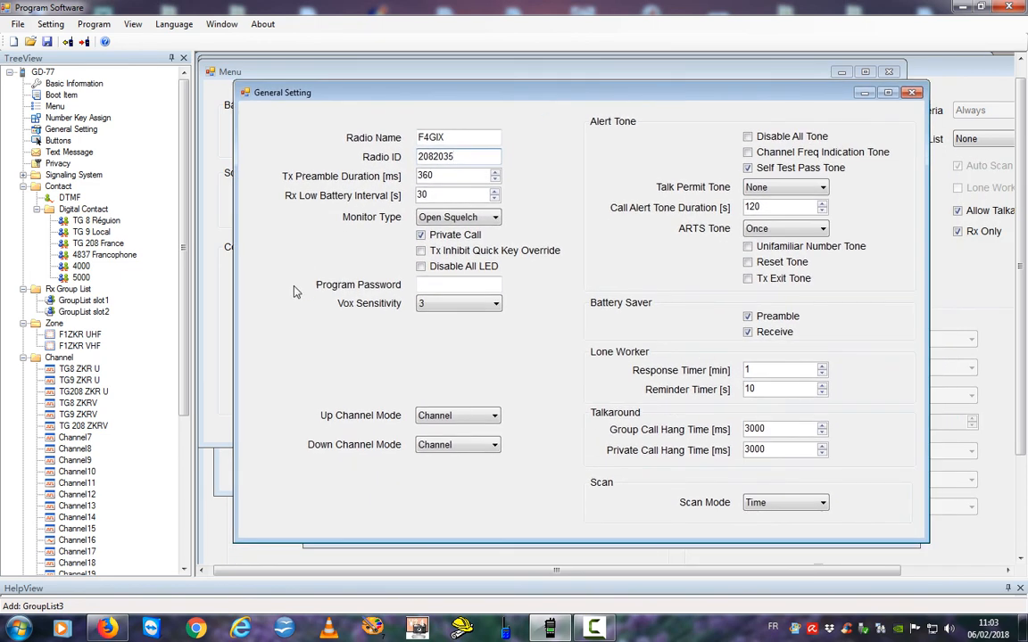
left_click_drag(183, 240, 200, 375)
scroll(183, 376, "down", 2)
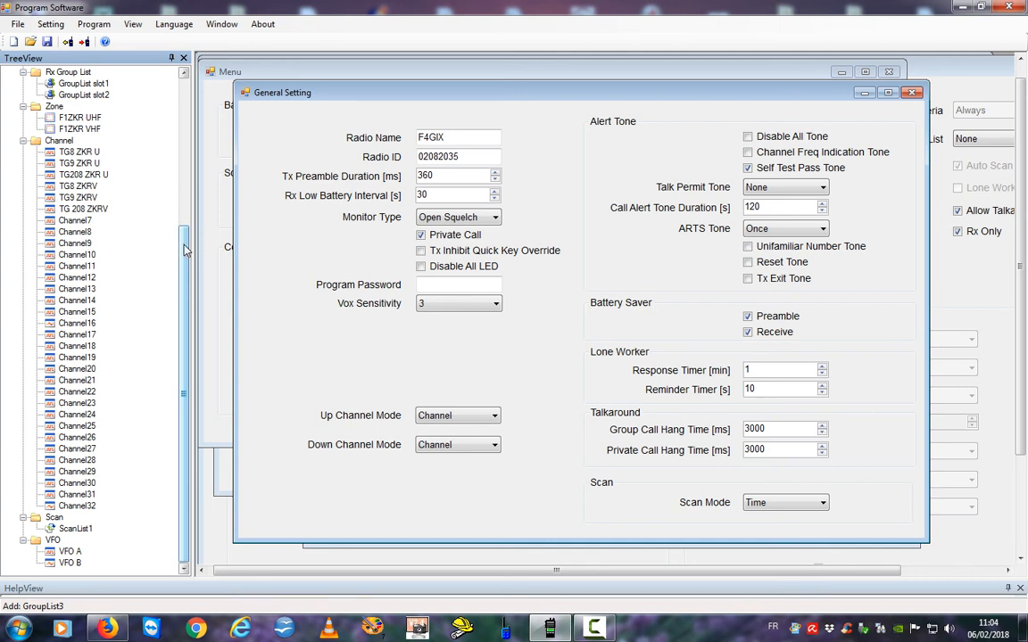
left_click_drag(184, 250, 184, 90)
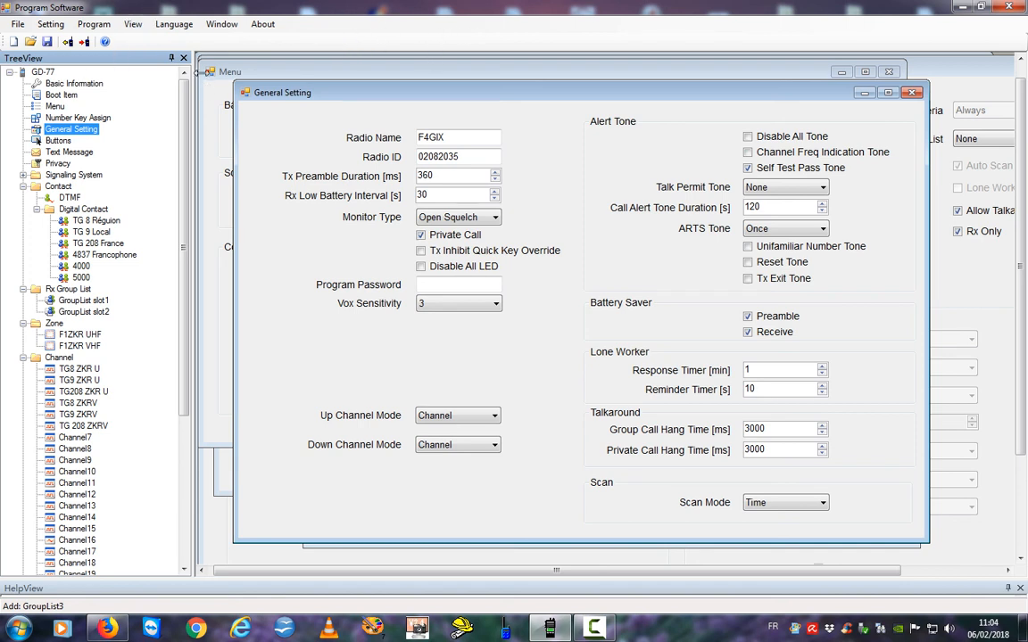
Save the codeplug as a .dat file named with the callsign and date 06022018.
left_click(17, 24)
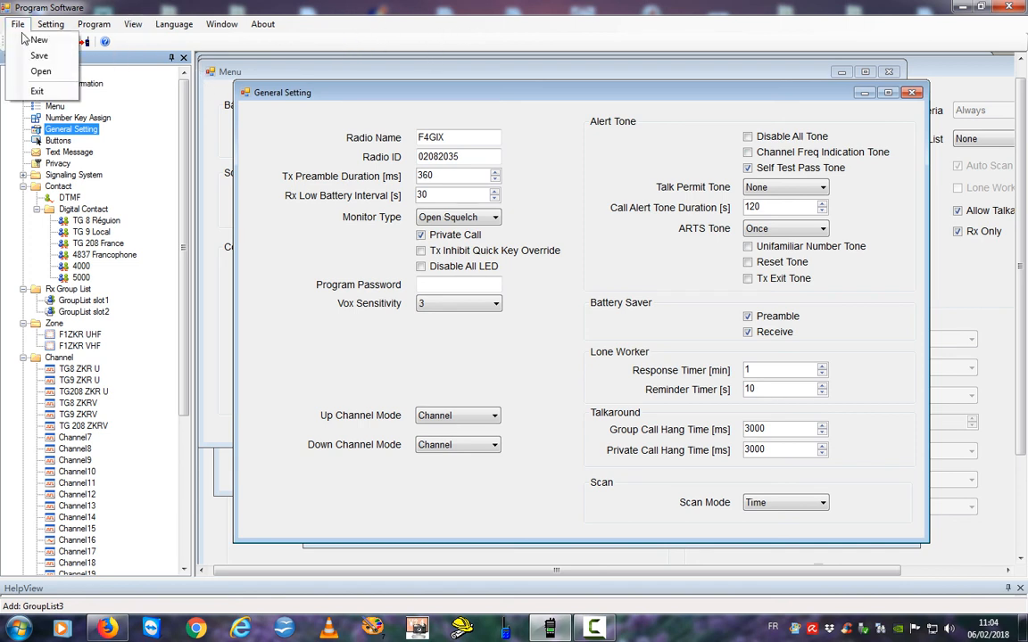
left_click(39, 56)
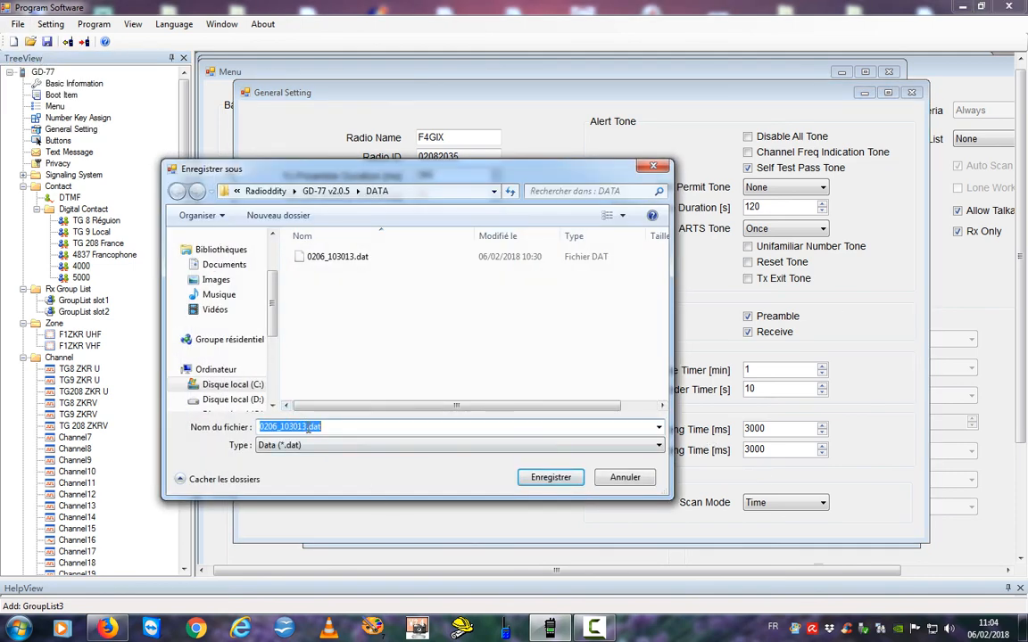
left_click_drag(307, 427, 223, 431)
type("F4GIX06022018")
left_click(547, 478)
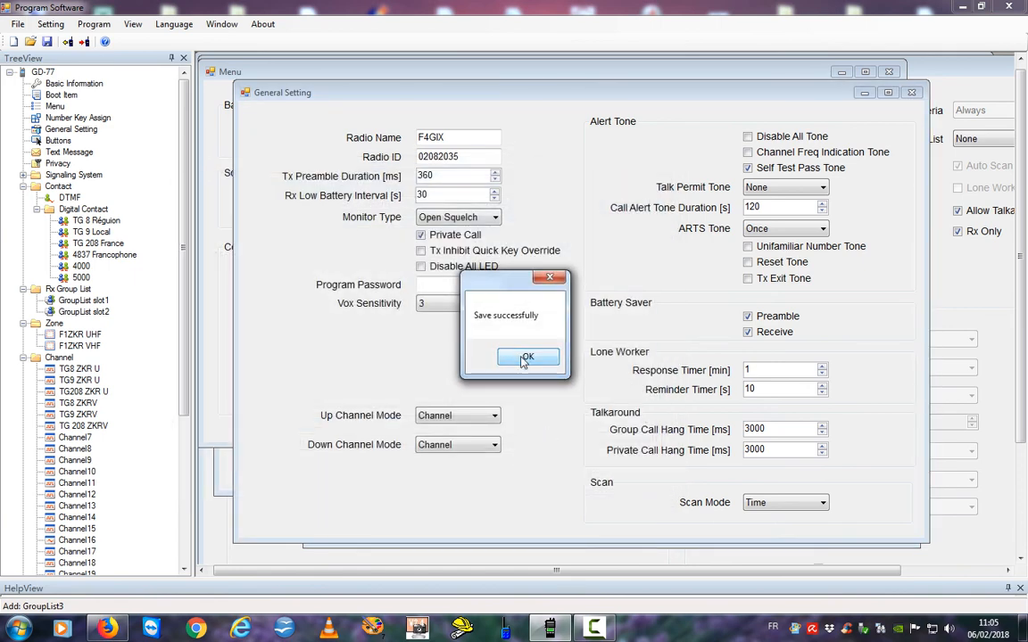
left_click(525, 358)
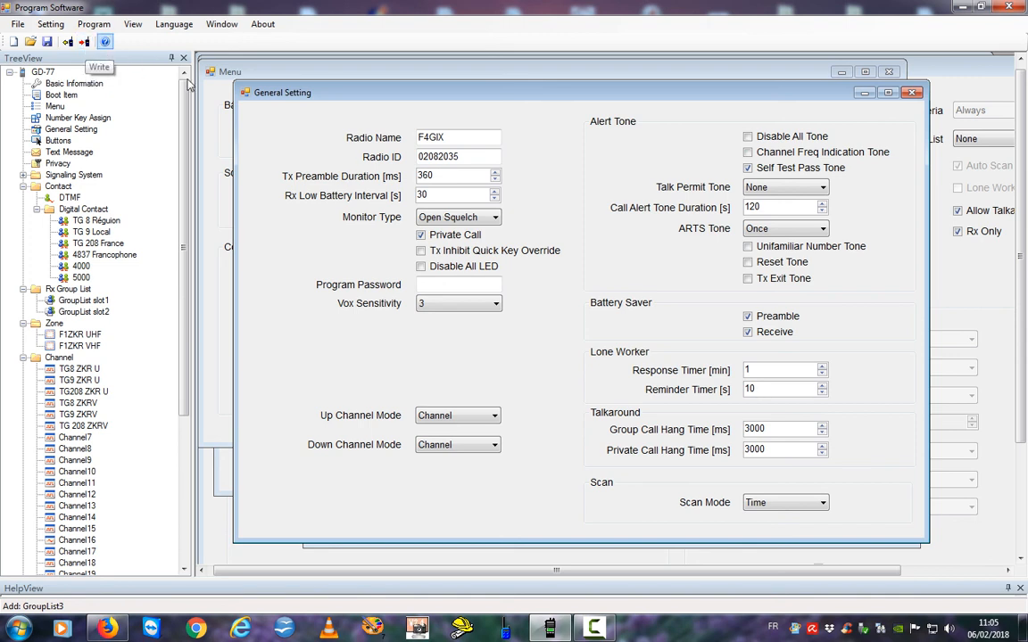
left_click(549, 628)
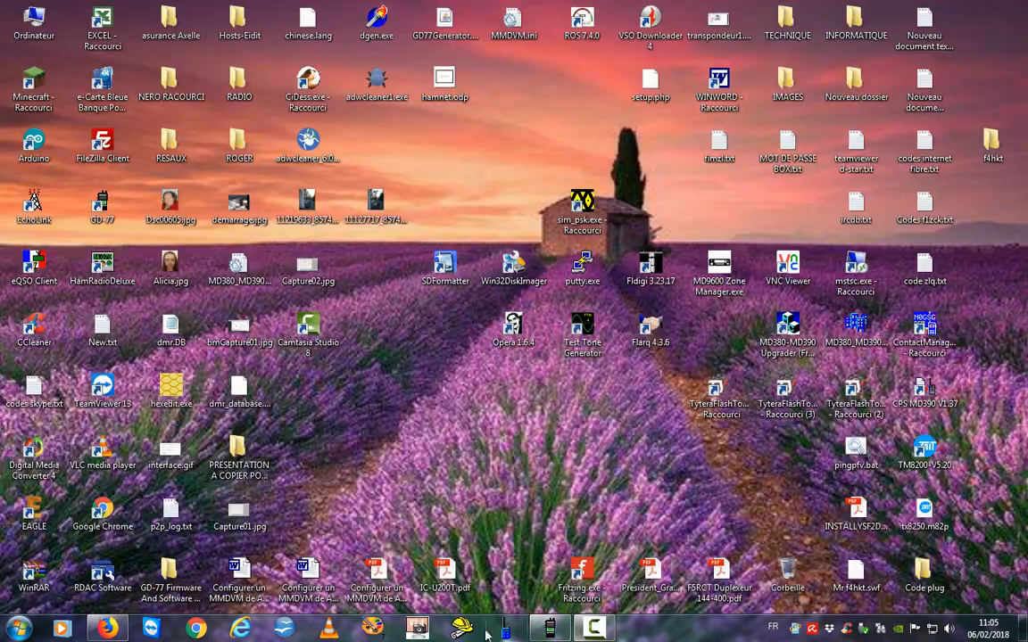
left_click(548, 628)
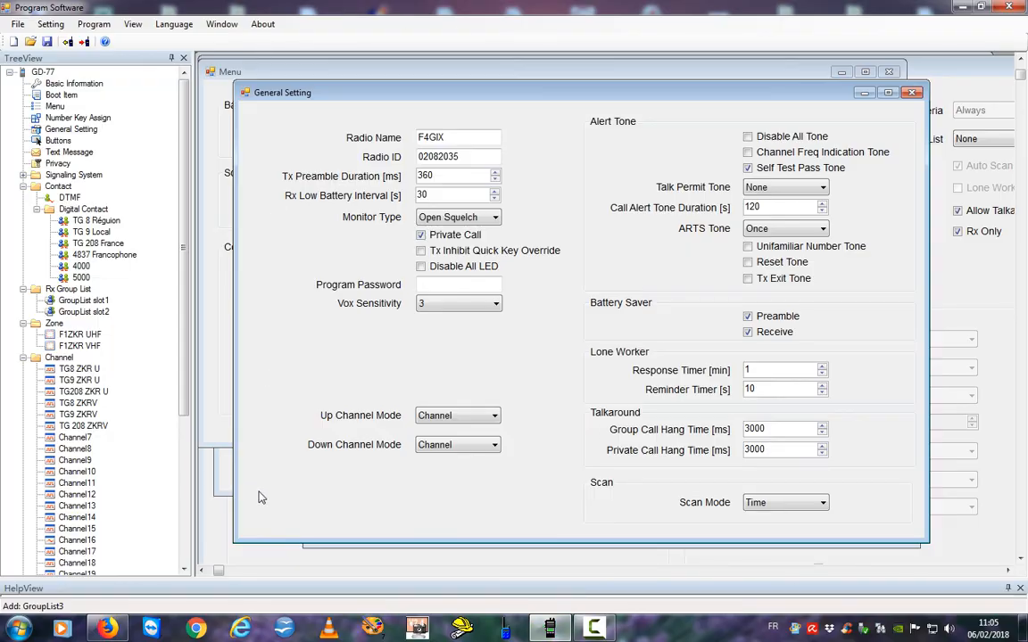
left_click(593, 628)
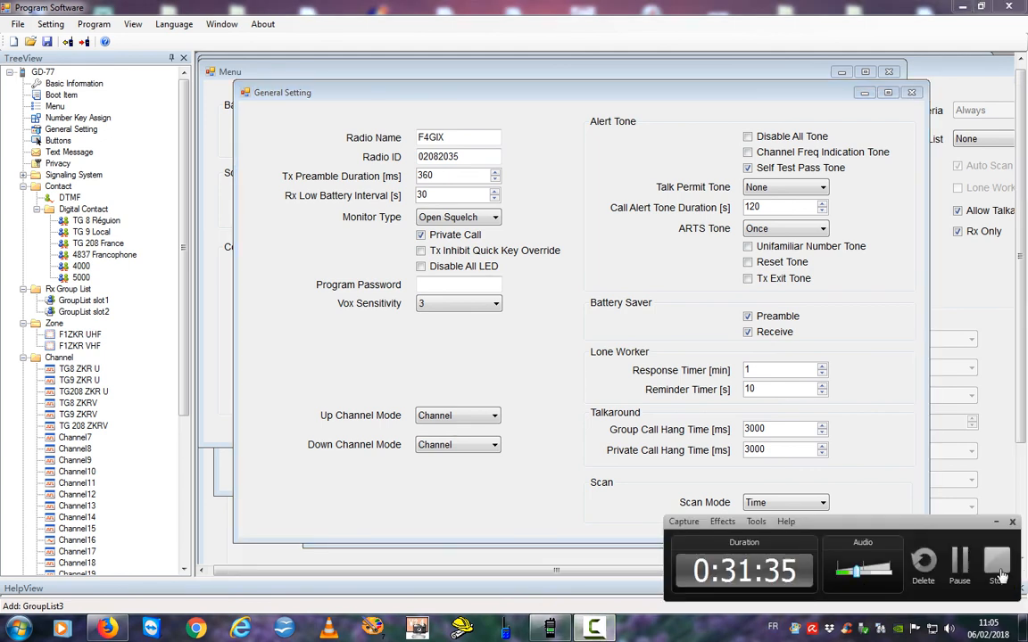